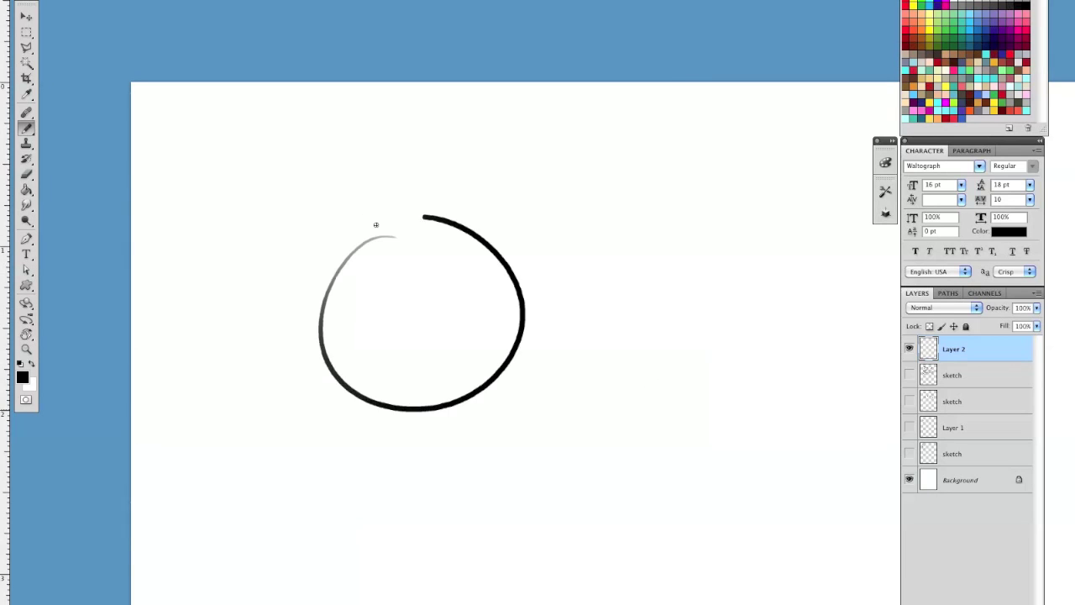
- Clean up the open top of the head circle and close it with a smooth black brush curve
key(z)
click(458, 315)
key(e)
drag(353, 219, 368, 212)
key(b)
drag(292, 255, 442, 196)
key(space)
drag(622, 336, 630, 324)
key(e)
drag(501, 187, 454, 174)
drag(345, 220, 454, 189)
key(b)
mouse_move(292, 267)
mouse_down()
mouse_move(309, 239)
mouse_move(487, 179)
mouse_up()
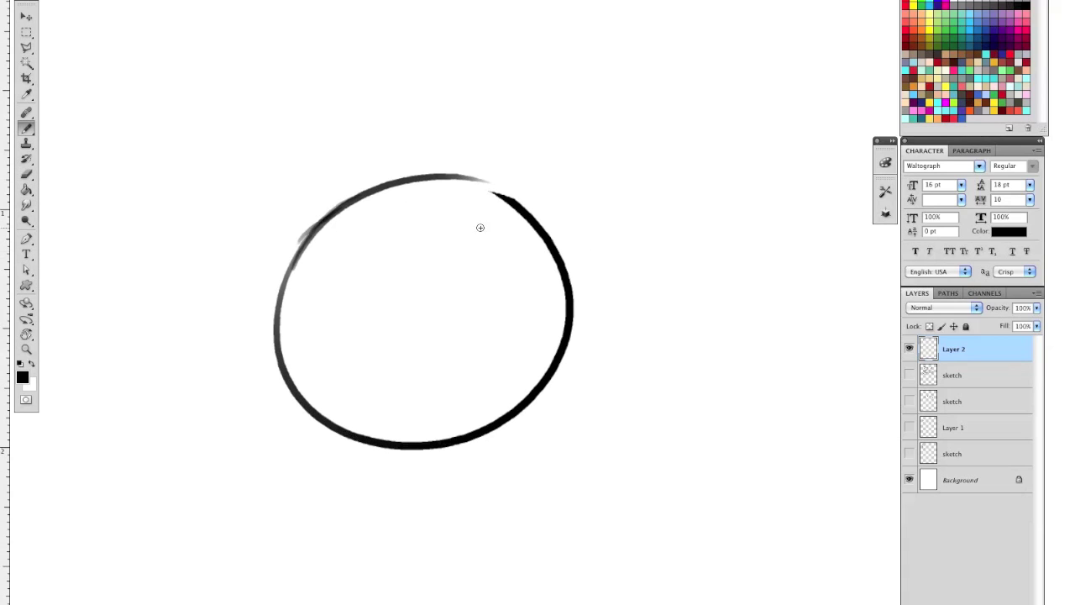
- Erase a gap in the head outline's upper-left edge and draw a small rounded ear across it
key(e)
key(space)
drag(521, 331, 533, 338)
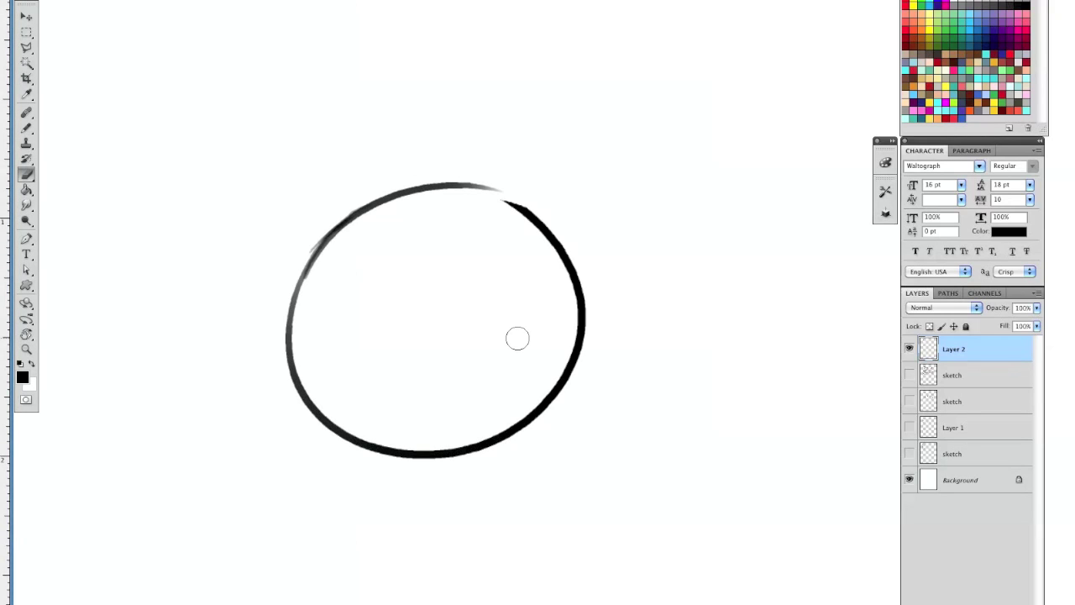
mouse_move(329, 239)
mouse_down()
mouse_move(347, 220)
mouse_move(320, 249)
mouse_move(377, 210)
mouse_up()
key(b)
key(super+z)
drag(320, 245, 356, 214)
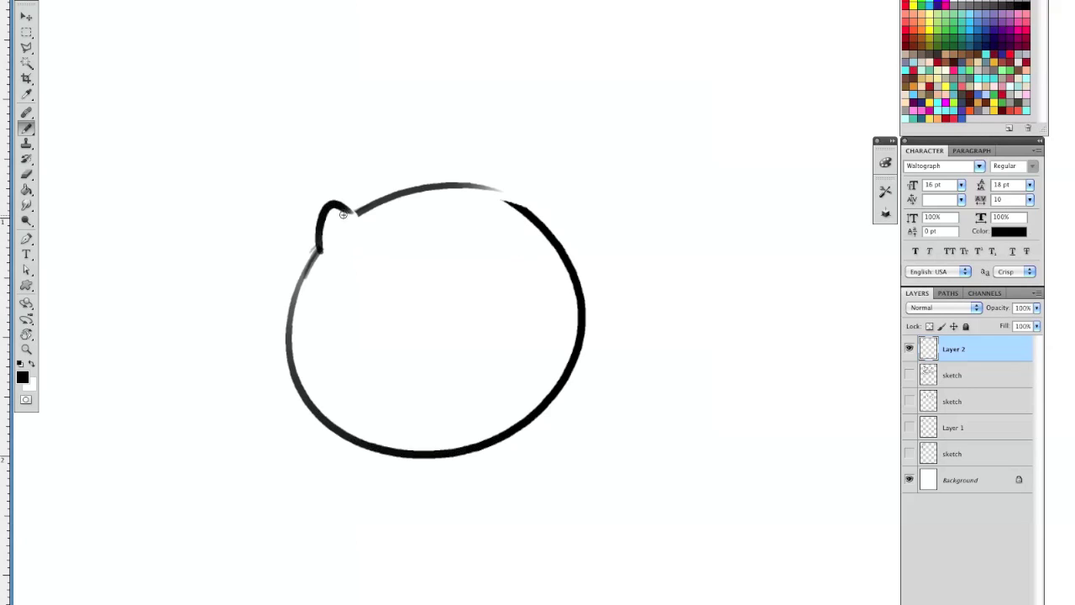
- Erase the top of the head outline and draw a second, larger rounded ear there
key(e)
mouse_move(514, 198)
mouse_down()
mouse_move(538, 228)
mouse_move(501, 199)
mouse_move(495, 175)
mouse_move(491, 186)
mouse_move(429, 189)
mouse_move(501, 199)
mouse_up()
key(b)
key(super+z)
key(e)
mouse_move(369, 209)
mouse_down()
mouse_move(453, 192)
mouse_move(357, 212)
mouse_move(421, 201)
mouse_move(407, 201)
mouse_move(512, 222)
mouse_up()
key(b)
key(ctrl+z)
mouse_move(406, 207)
mouse_down()
mouse_move(467, 193)
mouse_move(545, 241)
mouse_up()
key(e)
mouse_move(480, 219)
mouse_down()
mouse_move(544, 251)
mouse_move(492, 214)
mouse_move(546, 255)
mouse_up()
key(b)
key(ctrl+z)
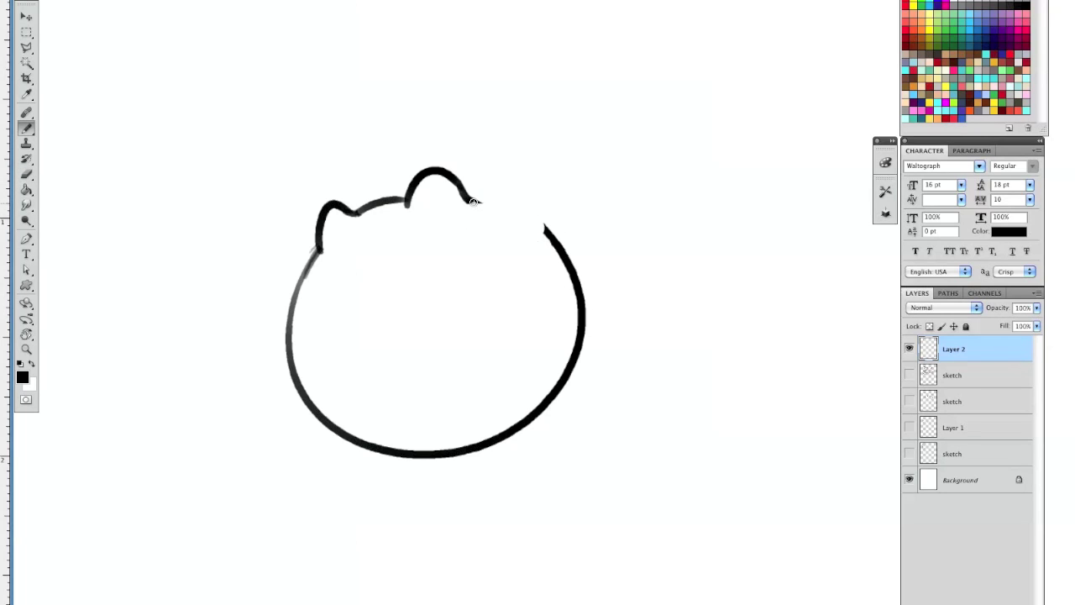
- Redraw the head outline from the larger ear down to the head's right side and trim the overlapping strokes
drag(470, 200, 582, 274)
key(e)
drag(514, 200, 580, 249)
key(b)
drag(467, 199, 576, 285)
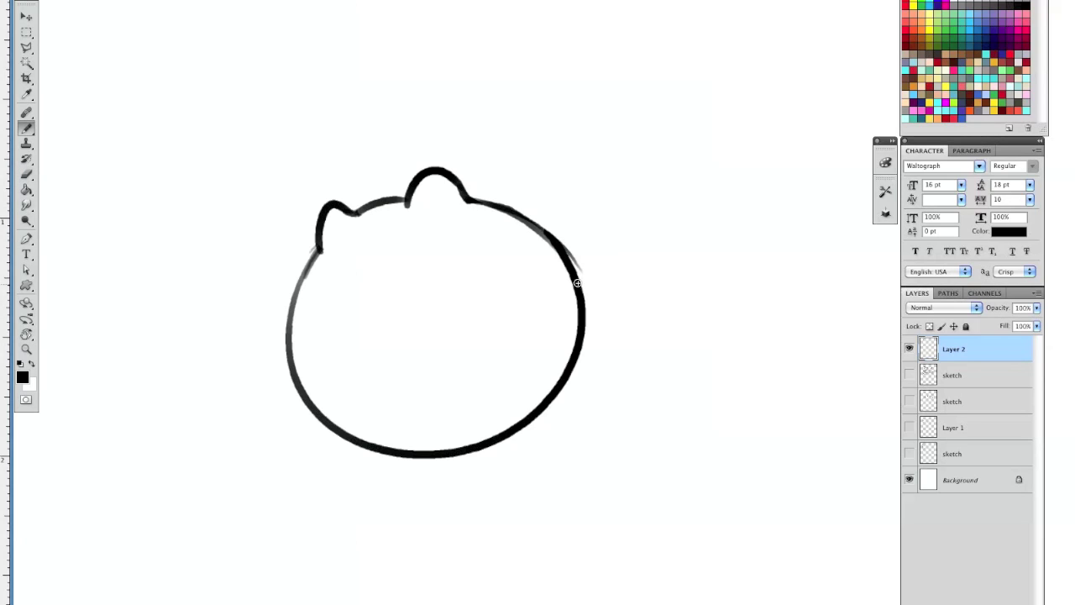
key(e)
mouse_move(451, 199)
mouse_down()
mouse_move(587, 310)
mouse_move(545, 227)
mouse_move(581, 257)
mouse_up()
key(b)
key(ctrl+z)
key(e)
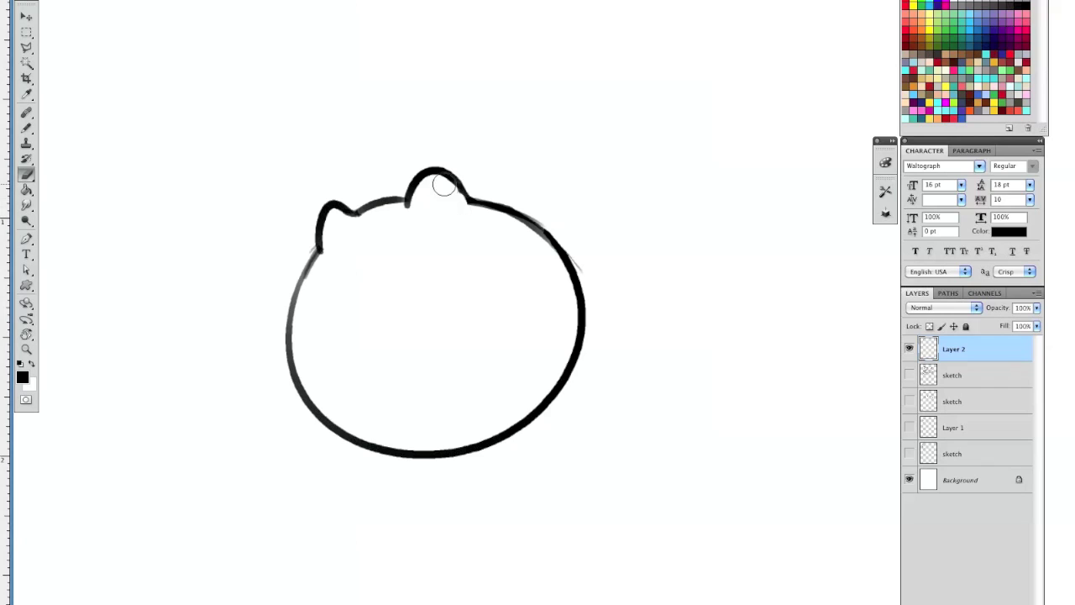
- Tidy both ears and add a thin curved inner line to each
key(b)
drag(444, 173, 469, 202)
key(e)
mouse_move(329, 234)
mouse_down()
mouse_move(330, 210)
mouse_move(317, 248)
mouse_move(357, 213)
mouse_up()
key(b)
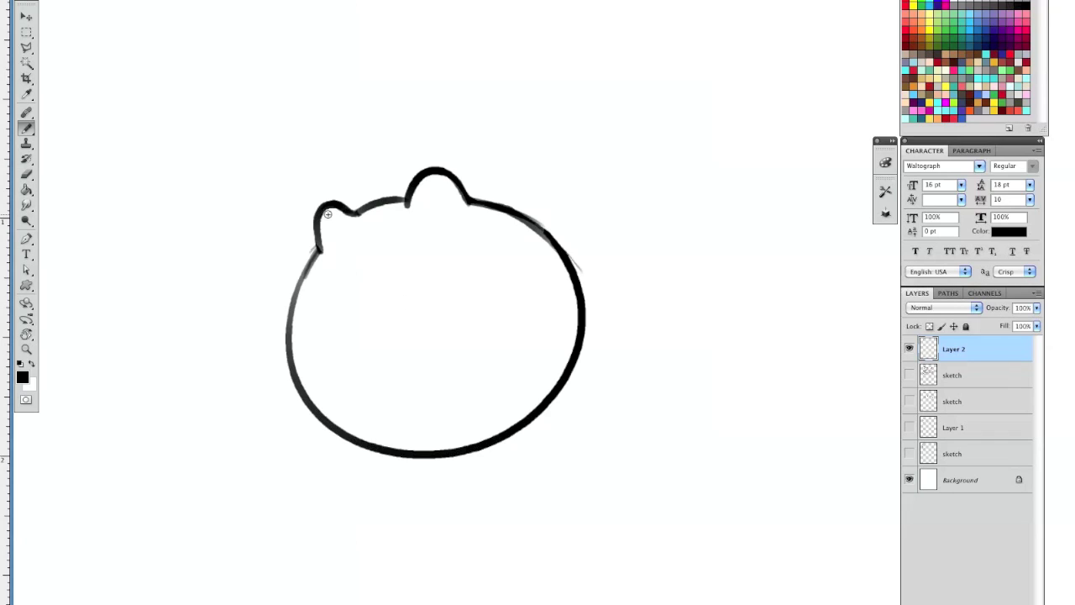
drag(327, 208, 347, 228)
- Draw a small oval nose low on the face with two short mouth lines slanting down from it
drag(620, 450, 614, 406)
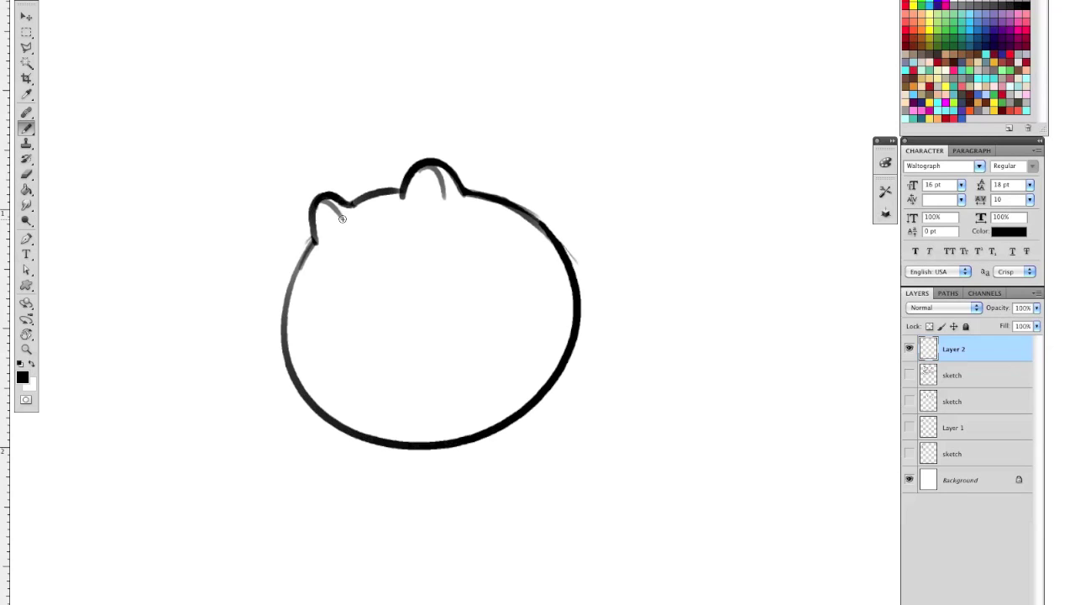
drag(560, 394, 565, 397)
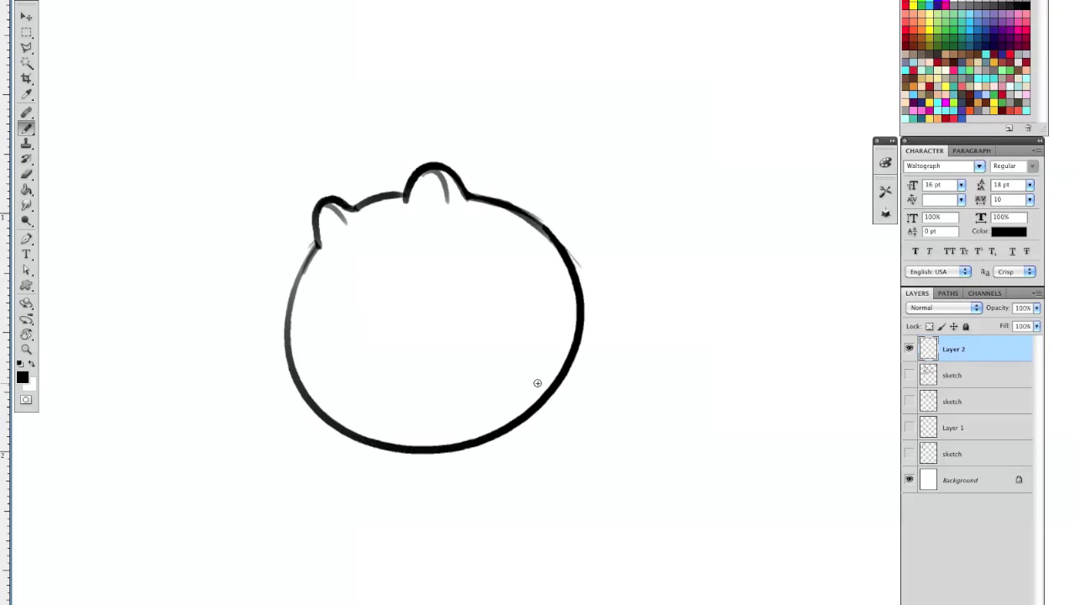
drag(485, 378, 485, 382)
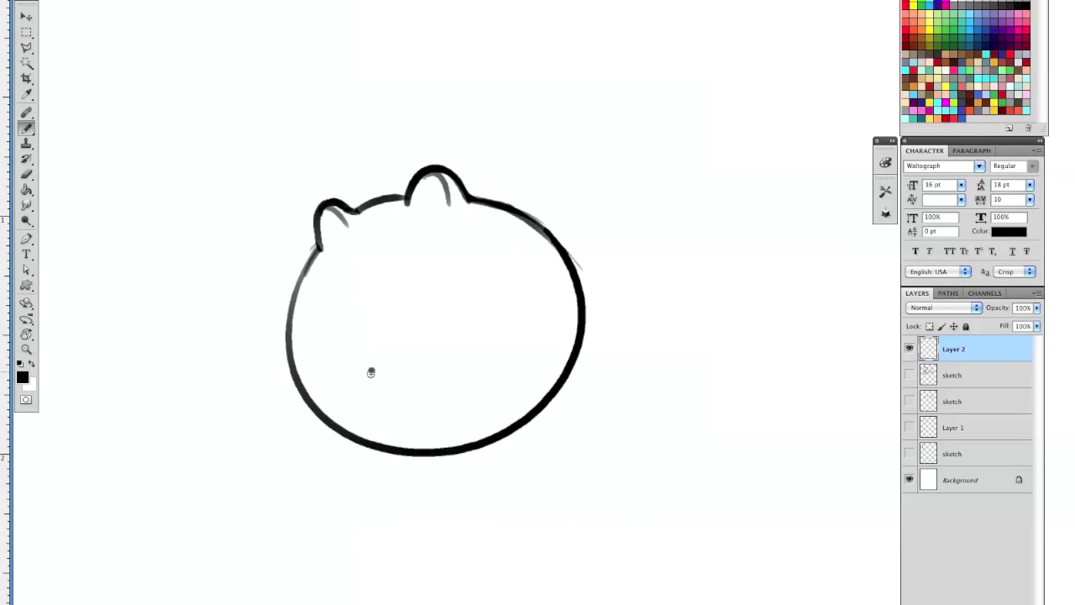
key(ctrl+z)
drag(525, 383, 513, 347)
drag(367, 332, 399, 367)
key(e)
key(b)
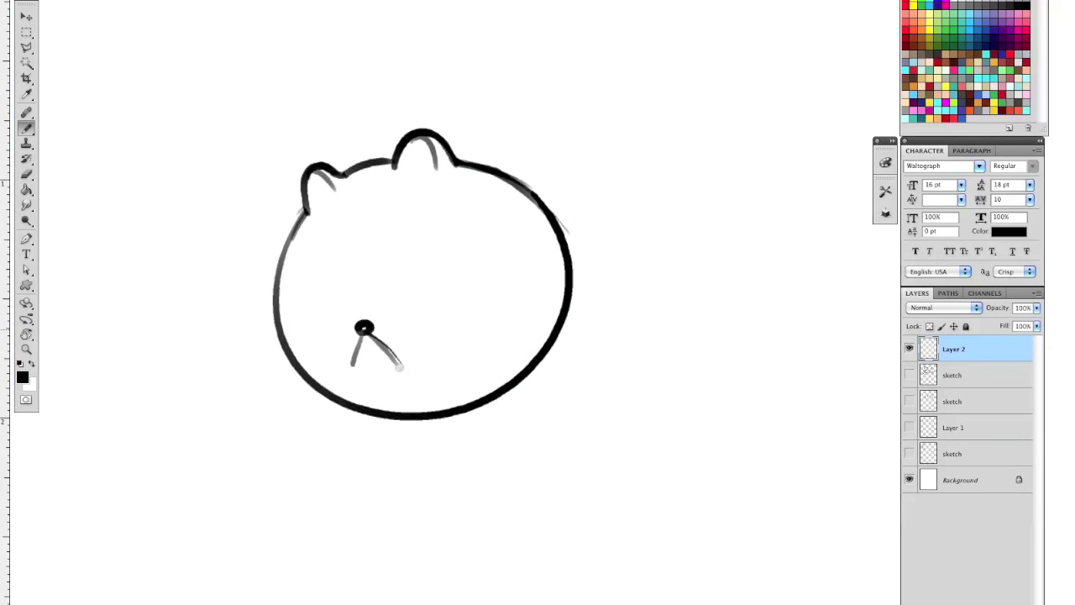
key(e)
scroll(383, 334, up, 1)
key(b)
drag(319, 290, 328, 311)
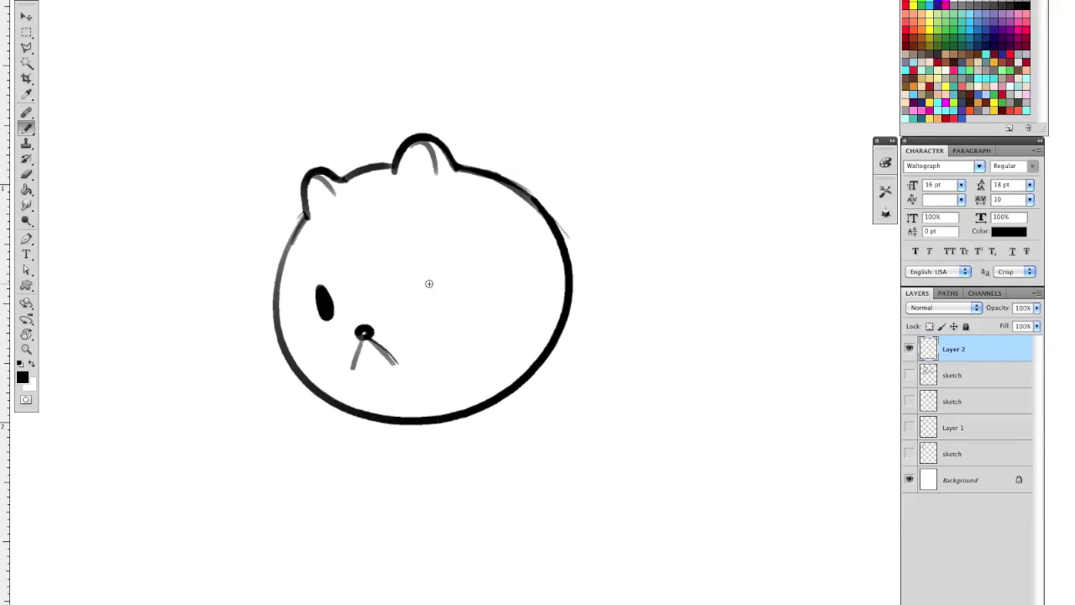
key(ctrl+z)
- Select the nose and mouth, move them slightly down and to the right, and deselect them
key(m)
mouse_move(405, 369)
mouse_down()
mouse_move(417, 377)
mouse_move(405, 377)
mouse_up()
key(v)
key(super+d)
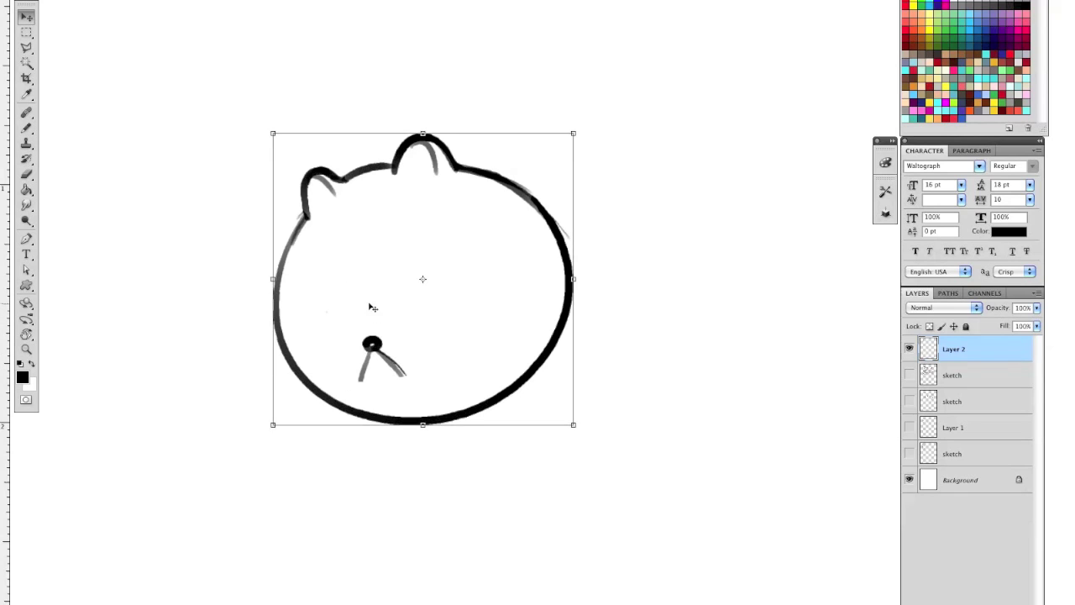
key(Return)
- Paint two upright black oval eyes, one on each side above the nose
key(b)
drag(315, 310, 325, 318)
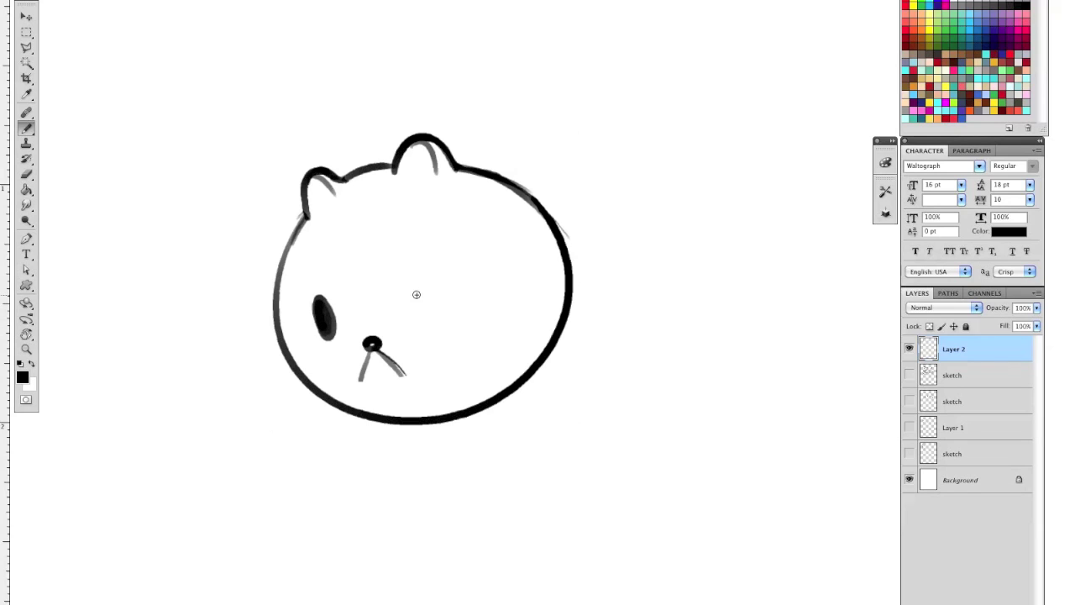
drag(432, 315, 424, 298)
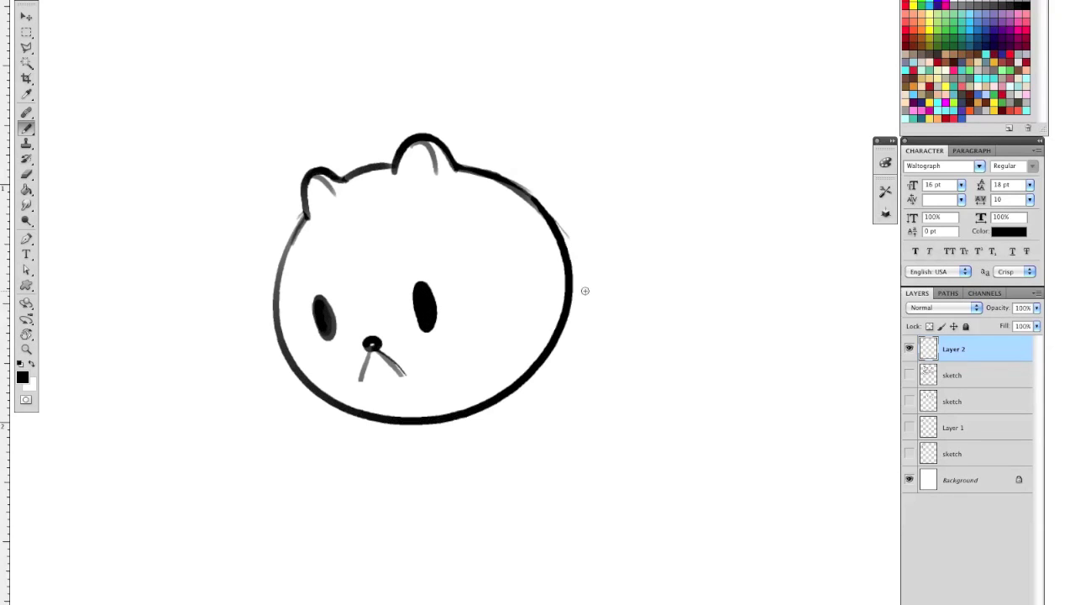
- Draw a large round bell hanging under the chin, with a black hole and a slit down to its edge
drag(605, 295, 601, 278)
drag(368, 403, 485, 401)
key(super+z)
drag(367, 405, 473, 402)
key(super+z)
drag(363, 406, 465, 400)
drag(384, 427, 380, 425)
key(e)
key(b)
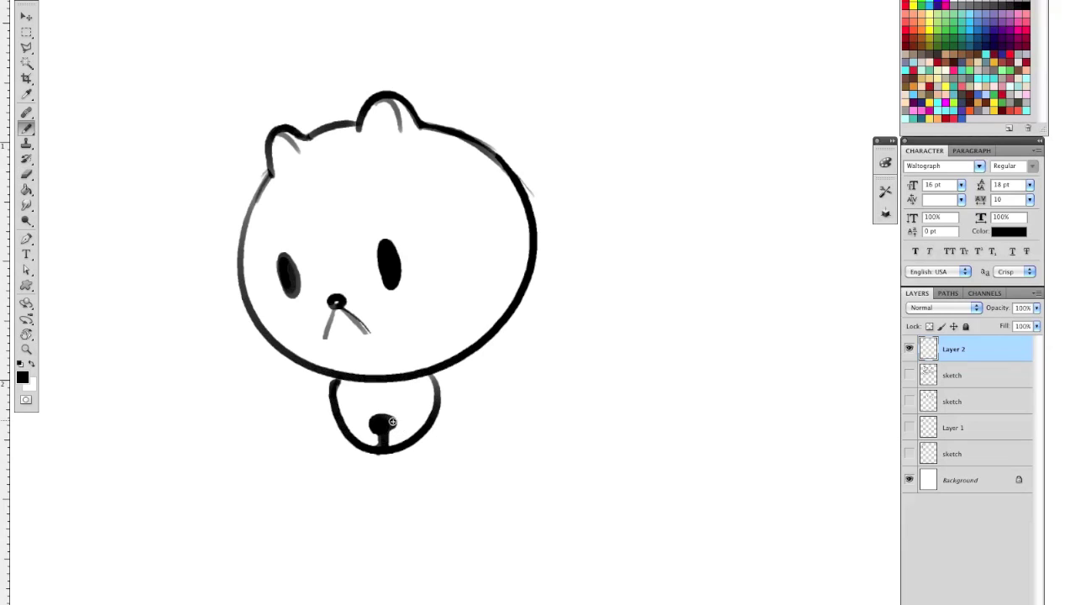
drag(383, 443, 384, 454)
drag(340, 378, 334, 412)
- Draw the arched back line from the head to the rump and add a narrow upturned tail
drag(499, 410, 427, 409)
mouse_move(453, 192)
mouse_down()
mouse_move(636, 230)
mouse_move(668, 309)
mouse_up()
mouse_move(613, 279)
mouse_down()
mouse_move(593, 290)
mouse_move(663, 190)
mouse_move(660, 284)
mouse_up()
key(e)
key(b)
key(e)
drag(683, 244, 659, 284)
key(b)
drag(693, 207, 637, 306)
- Draw the curved thigh line of the hind leg below the back and trim its lower end
drag(624, 403, 630, 387)
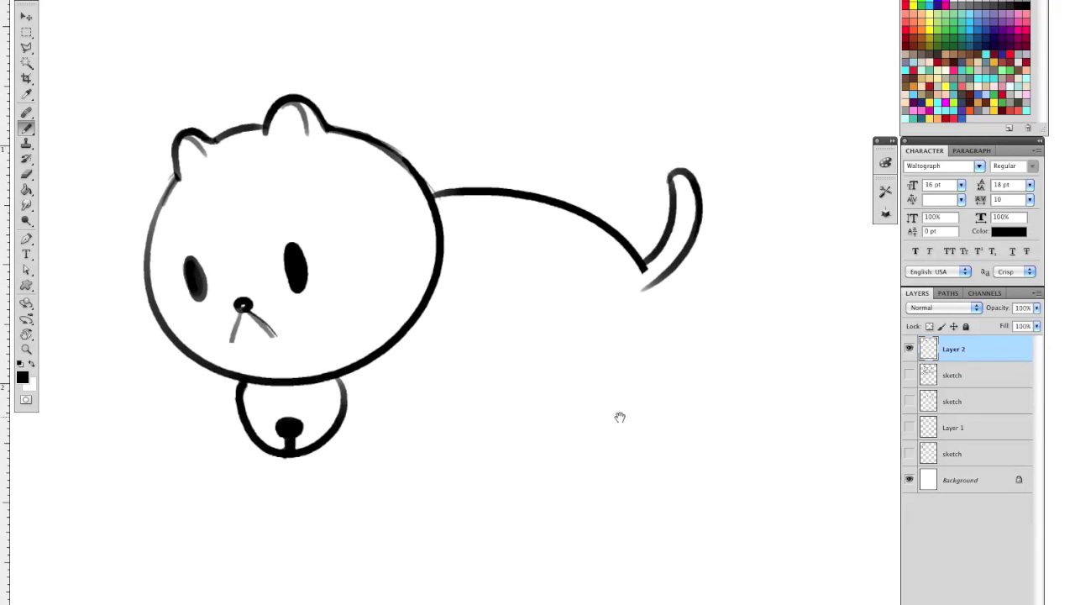
mouse_move(485, 330)
mouse_down()
mouse_move(560, 434)
mouse_move(582, 420)
mouse_up()
key(ctrl+z)
mouse_move(487, 304)
mouse_down()
mouse_move(566, 451)
mouse_move(596, 444)
mouse_up()
key(ctrl+z)
drag(468, 334, 602, 438)
drag(640, 356, 631, 336)
key(e)
drag(592, 421, 547, 434)
- Draw the rump curve from the tail down into a rounded hind foot and add short toe lines
key(b)
drag(635, 265, 528, 518)
key(ctrl+z)
drag(633, 272, 575, 484)
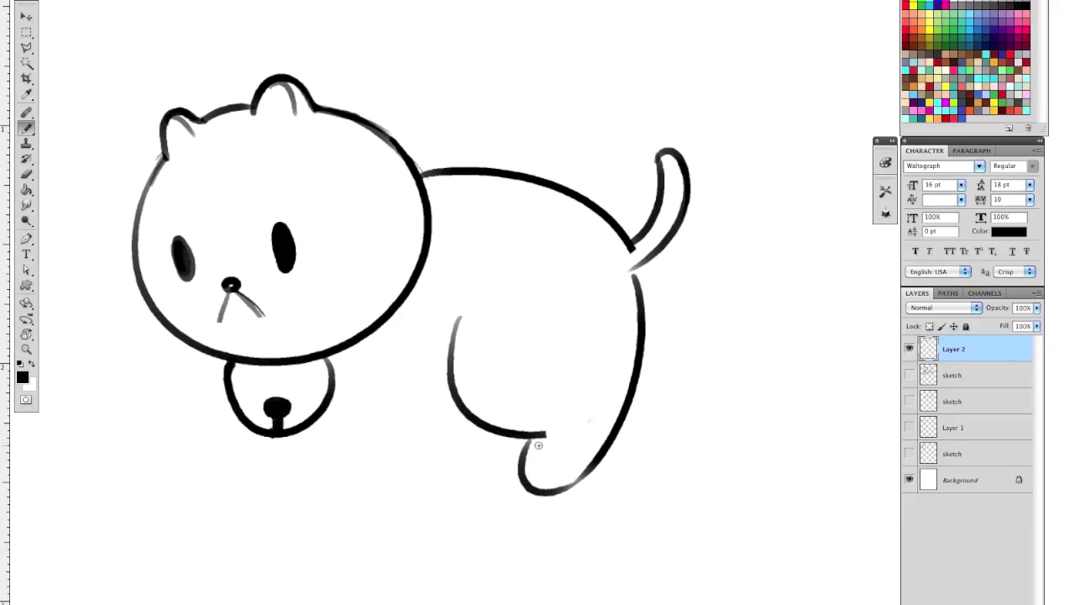
key(e)
mouse_move(533, 442)
mouse_down()
mouse_move(546, 445)
mouse_move(522, 466)
mouse_move(530, 484)
mouse_up()
key(b)
drag(544, 472, 540, 490)
- Draw a short chest line behind the bell and a narrow rounded front leg at its end
drag(605, 436, 651, 395)
mouse_move(372, 367)
mouse_down()
mouse_move(420, 396)
mouse_move(438, 455)
mouse_up()
key(super+z)
key(e)
key(b)
mouse_move(388, 380)
mouse_down()
mouse_move(442, 391)
mouse_move(420, 396)
mouse_move(443, 405)
mouse_up()
key(e)
key(b)
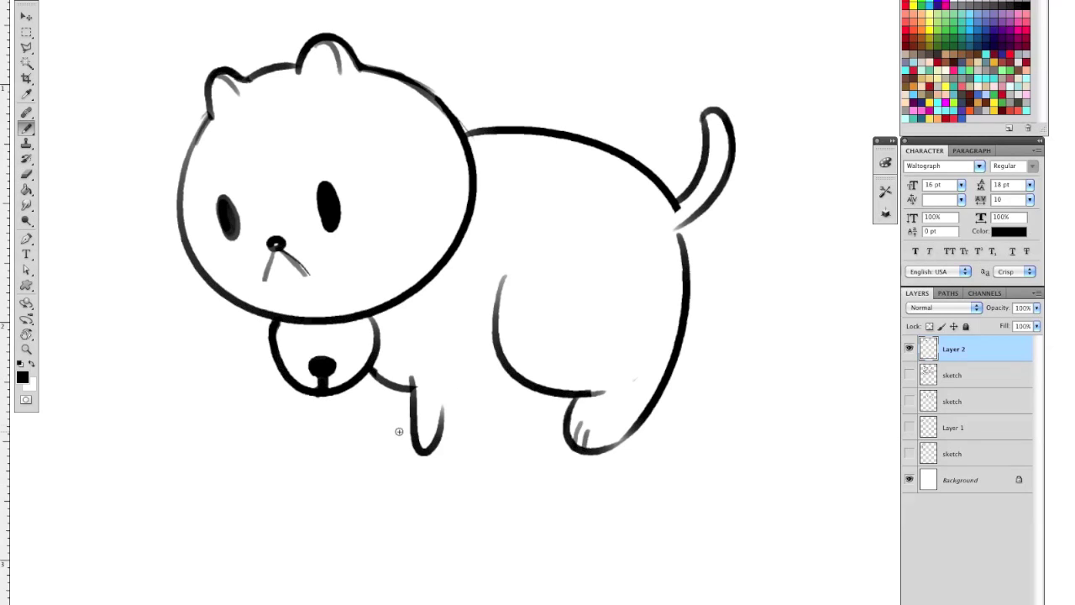
- Erase part of the first front leg and draw the far front leg beneath the bell
drag(369, 380, 424, 454)
key(super+z)
key(e)
mouse_move(375, 456)
mouse_down()
mouse_move(358, 454)
mouse_move(356, 439)
mouse_up()
key(b)
mouse_move(353, 384)
mouse_down()
mouse_move(393, 418)
mouse_move(357, 430)
mouse_up()
key(e)
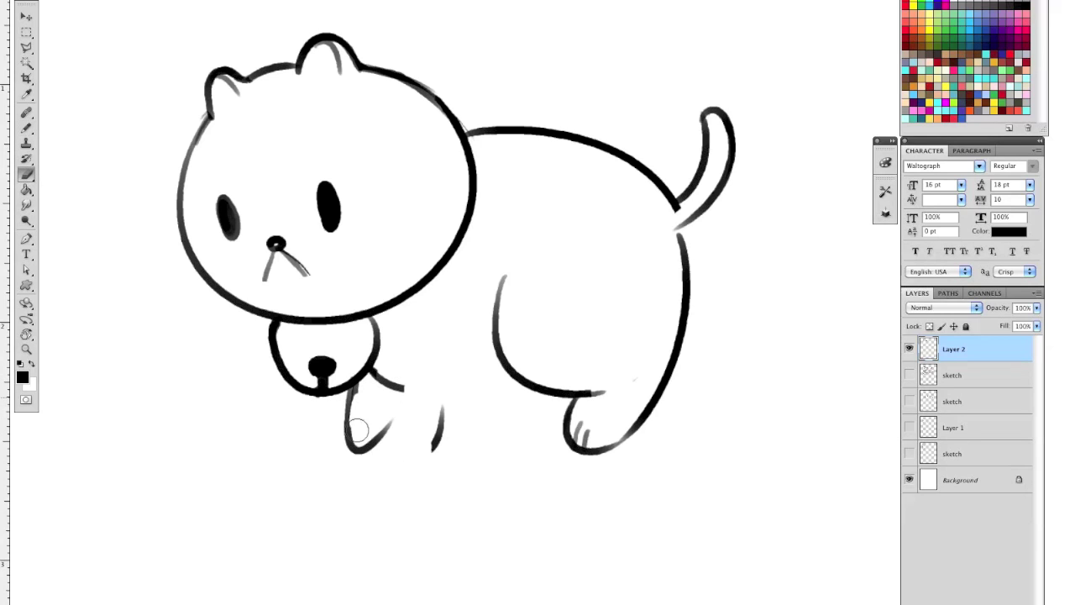
- Redraw the near front leg wider with a rounded paw and add toe lines to the far paw
key(b)
drag(429, 452, 464, 385)
key(e)
drag(359, 383, 356, 448)
key(b)
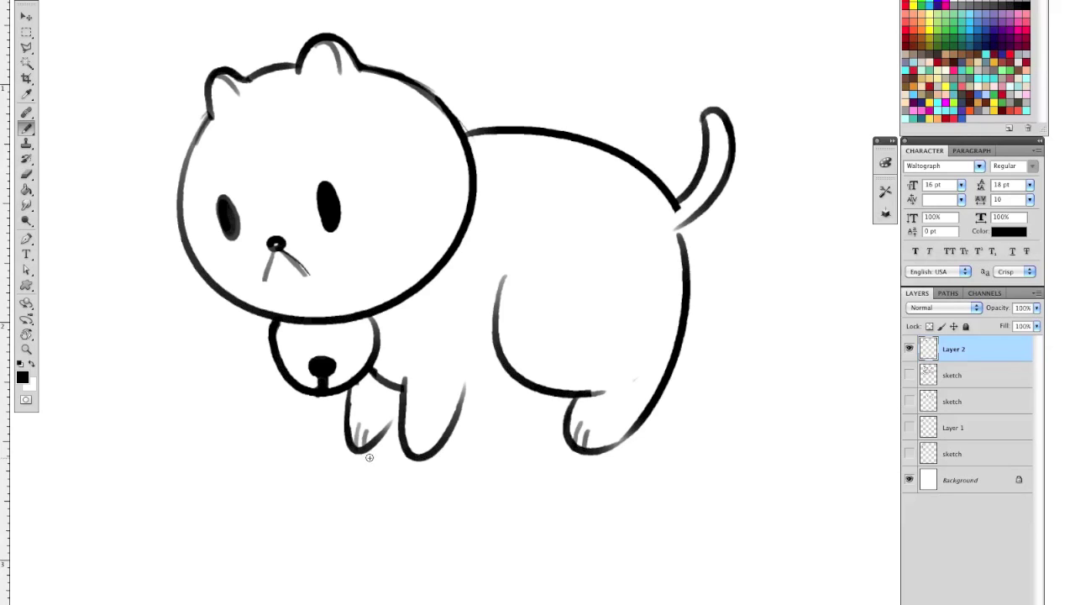
- Finish the front paws, draw the belly line from the front leg to the thigh, and thin the thigh line's upper end
mouse_move(383, 430)
mouse_down()
mouse_move(403, 392)
mouse_move(530, 362)
mouse_up()
key(super+z)
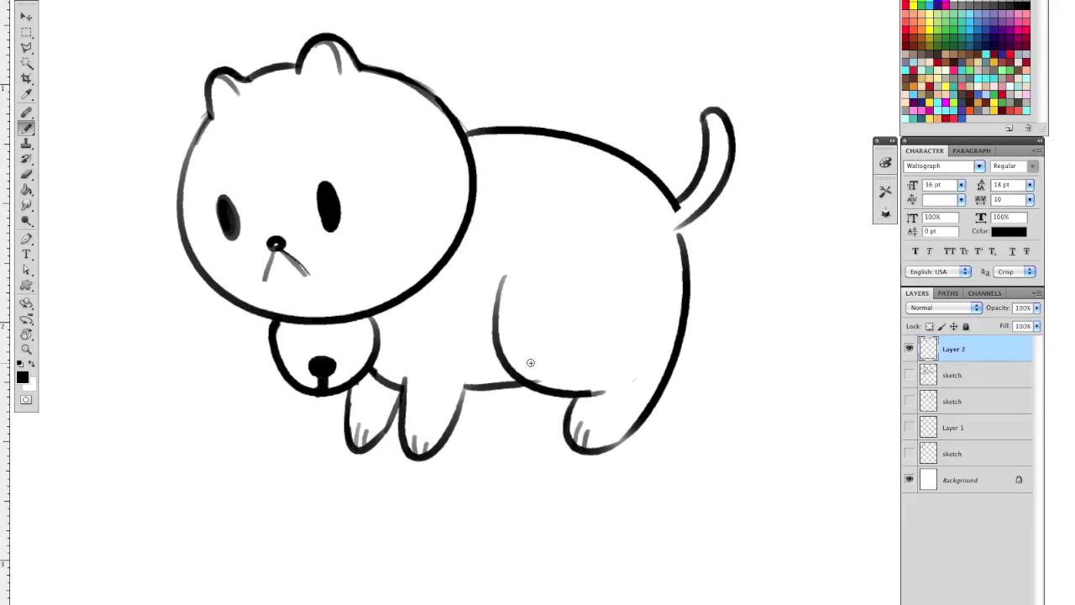
key(e)
drag(464, 388, 525, 385)
key(b)
key(e)
drag(515, 275, 529, 354)
key(b)
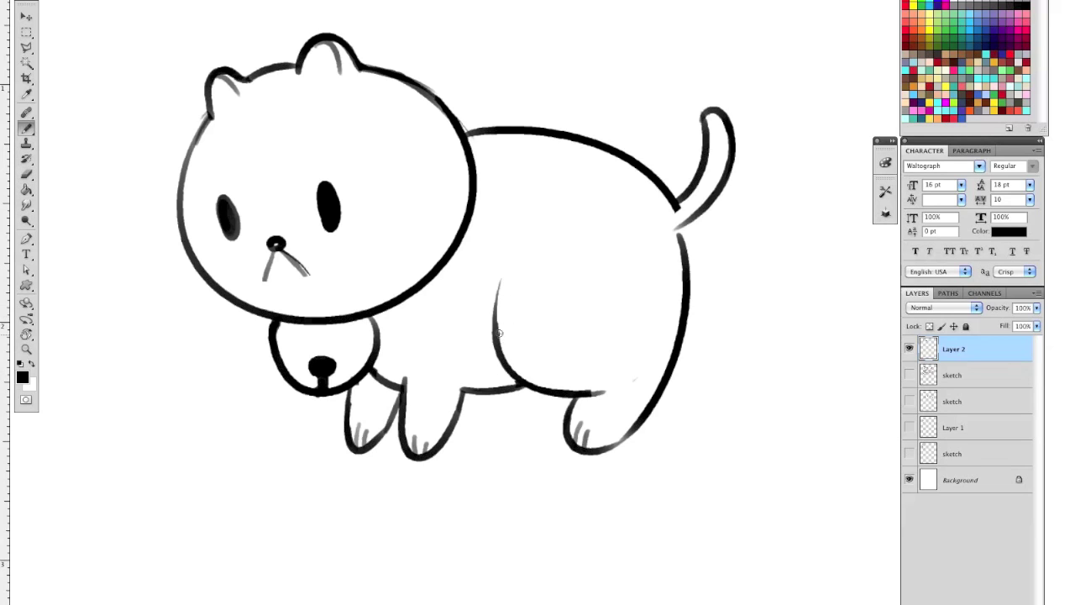
- Clean up the joint between back and tail and trim the stroke at the tail's tip
drag(677, 327, 605, 403)
key(e)
mouse_move(635, 211)
mouse_down()
mouse_move(600, 282)
mouse_move(621, 247)
mouse_up()
key(b)
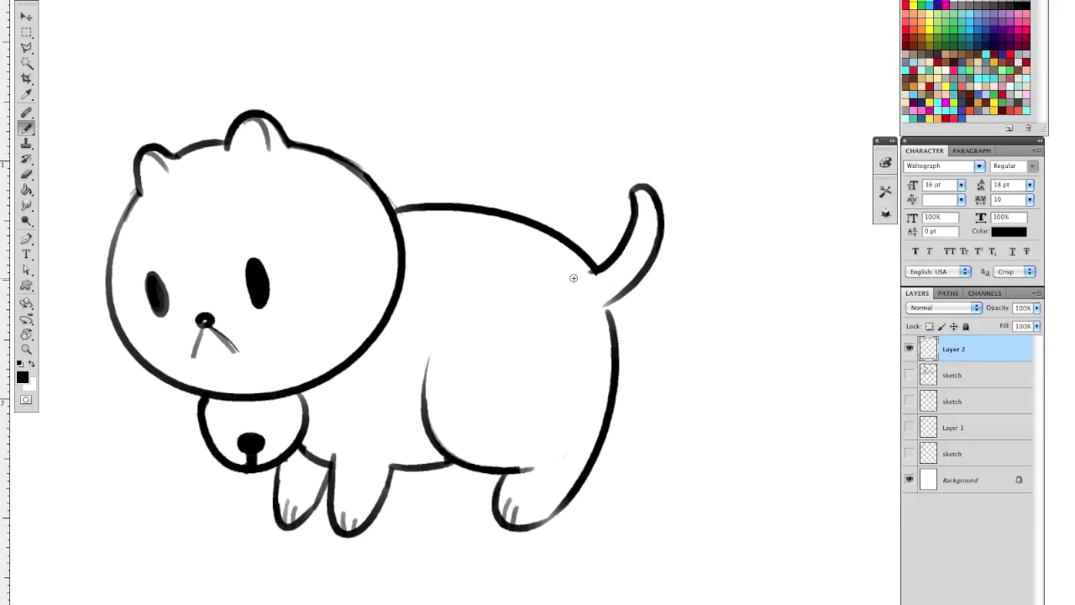
drag(642, 369, 646, 381)
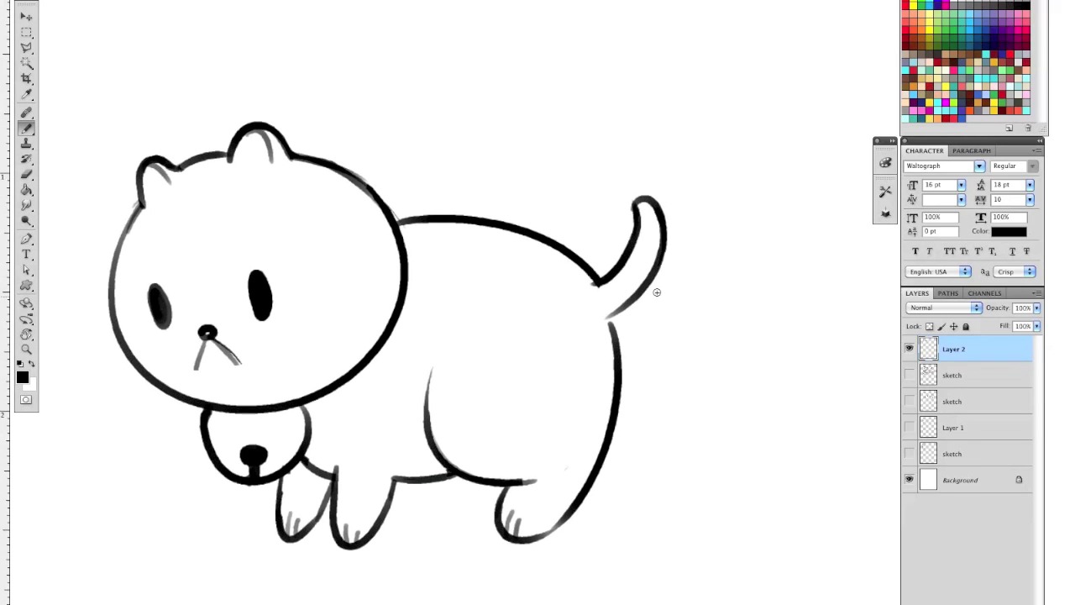
key(e)
drag(629, 205, 641, 203)
key(b)
drag(654, 393, 660, 384)
- Set the foreground colour to a medium grey
key(a)
key(b)
key(a)
key(b)
click(22, 377)
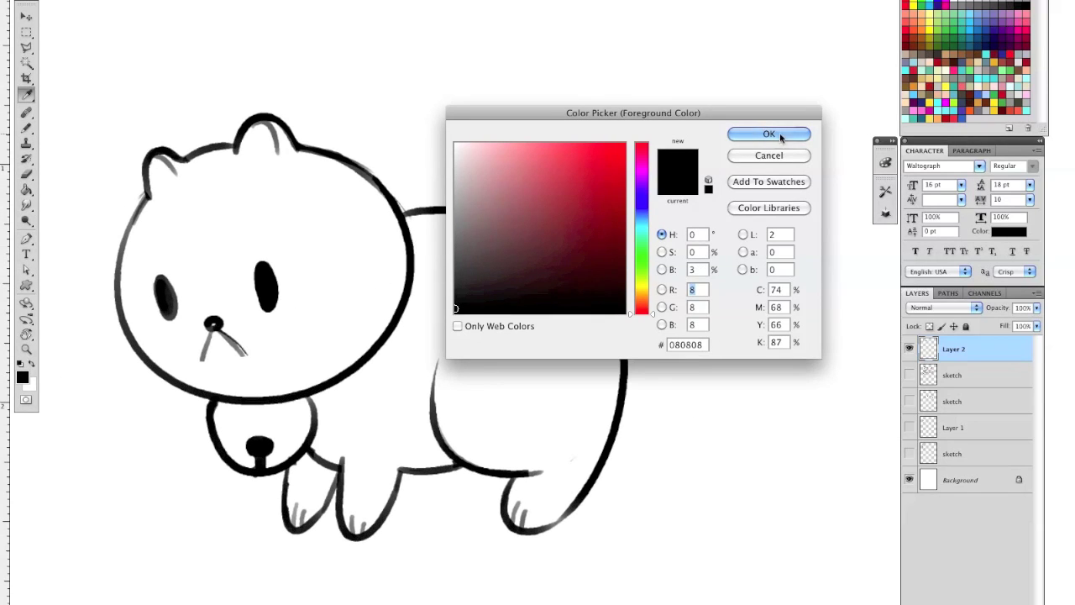
drag(482, 227, 454, 207)
click(753, 135)
- Paint a light grey oval eyebrow spot above each eye
key(a)
key(b)
drag(469, 147, 519, 160)
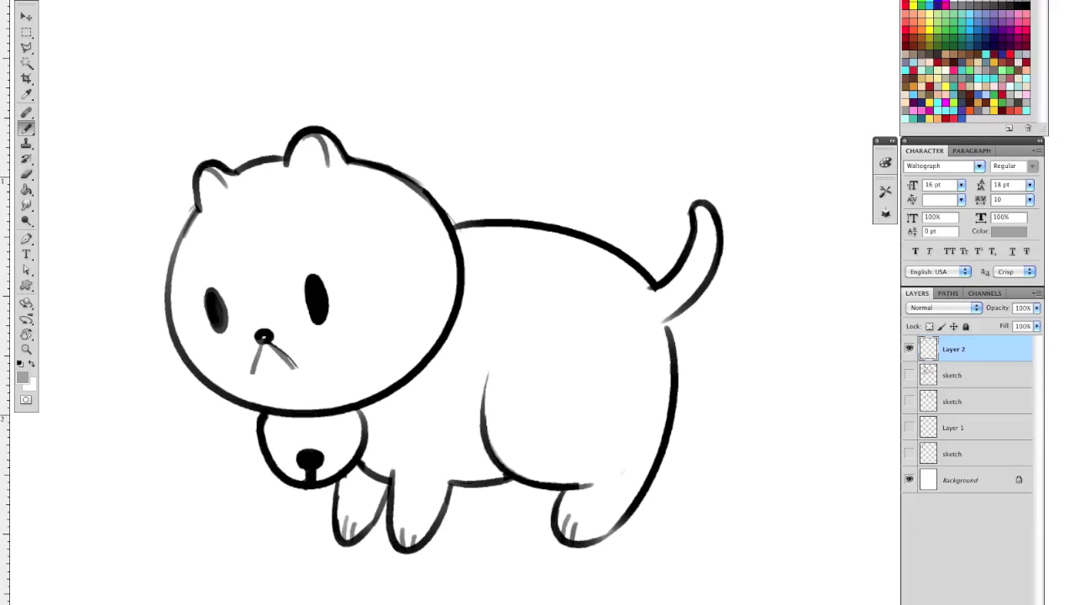
mouse_move(214, 259)
mouse_down()
mouse_move(197, 247)
mouse_move(228, 259)
mouse_up()
drag(293, 237, 326, 225)
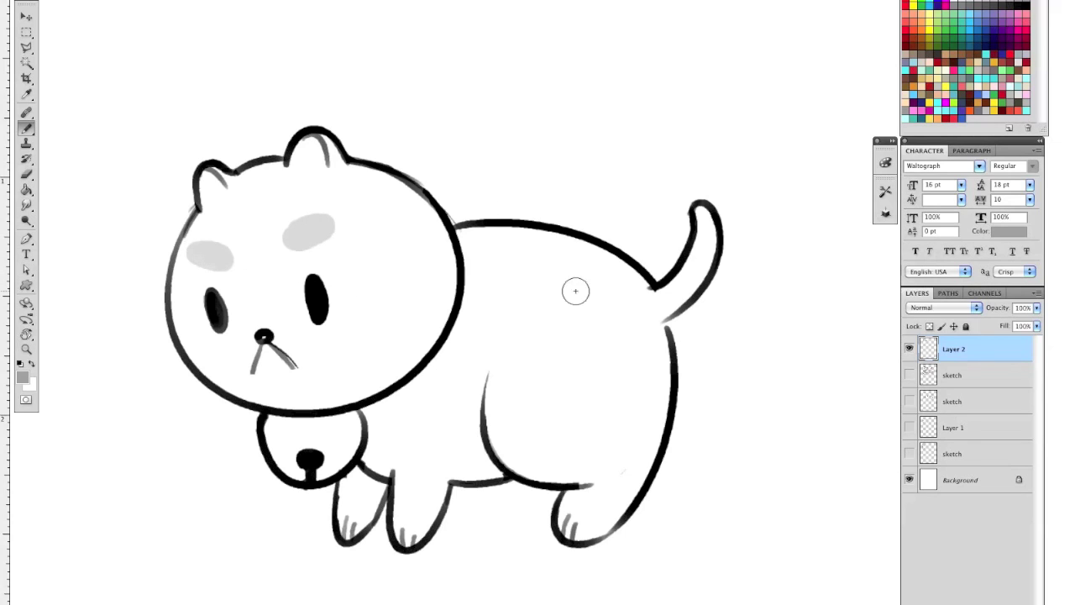
- Sample black and draw a rounded collar outline behind the bell, curving out from under the head on both sides
drag(625, 347, 615, 344)
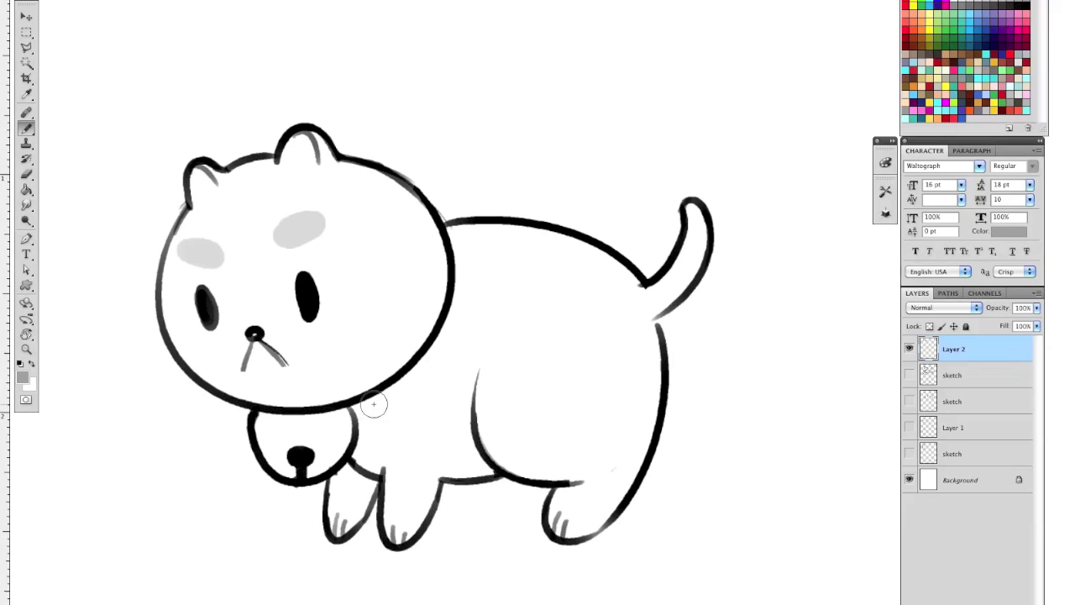
alt+click(420, 332)
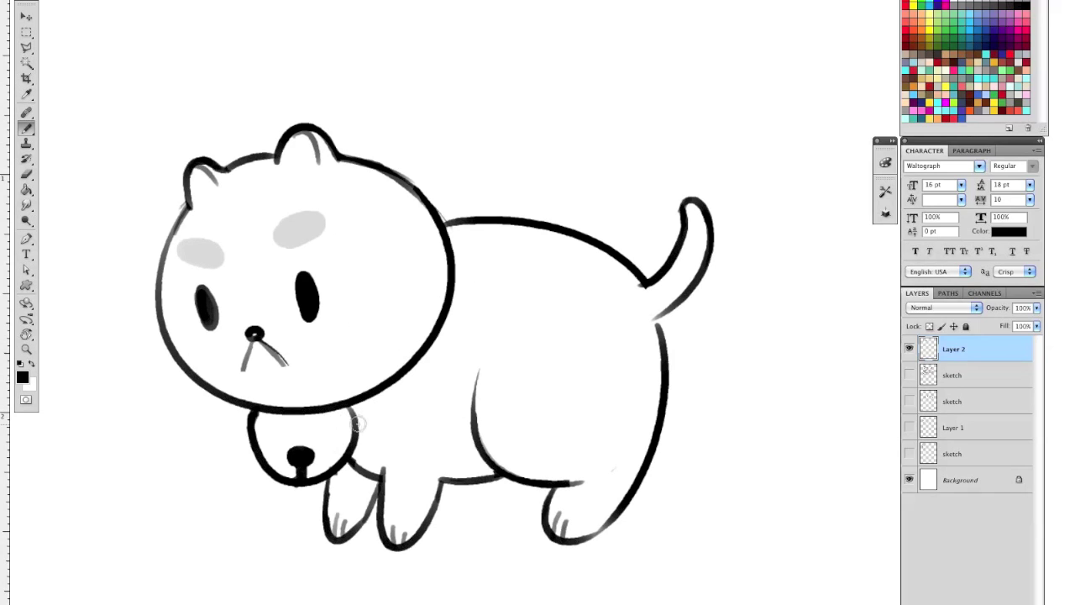
drag(357, 427, 421, 361)
key(ctrl+z)
drag(413, 323, 408, 316)
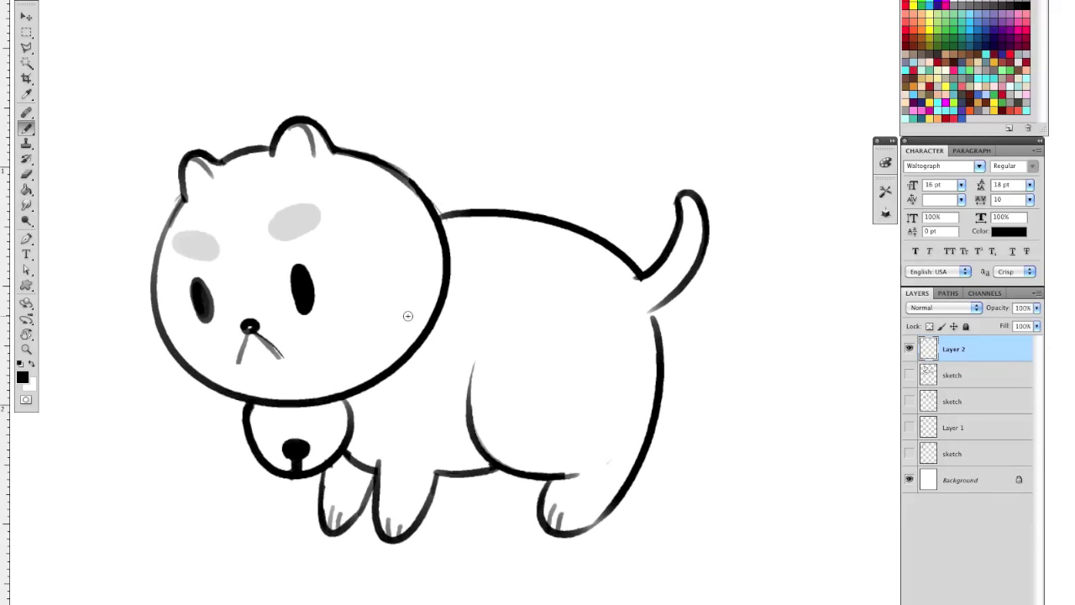
drag(387, 424, 437, 332)
key(ctrl+z)
drag(360, 424, 434, 303)
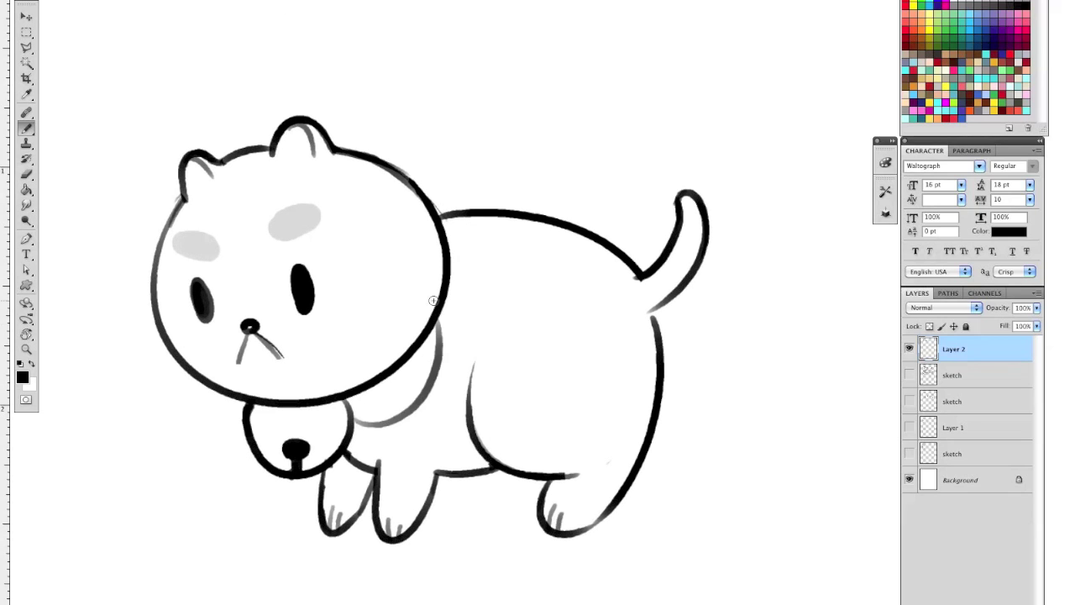
drag(225, 393, 276, 480)
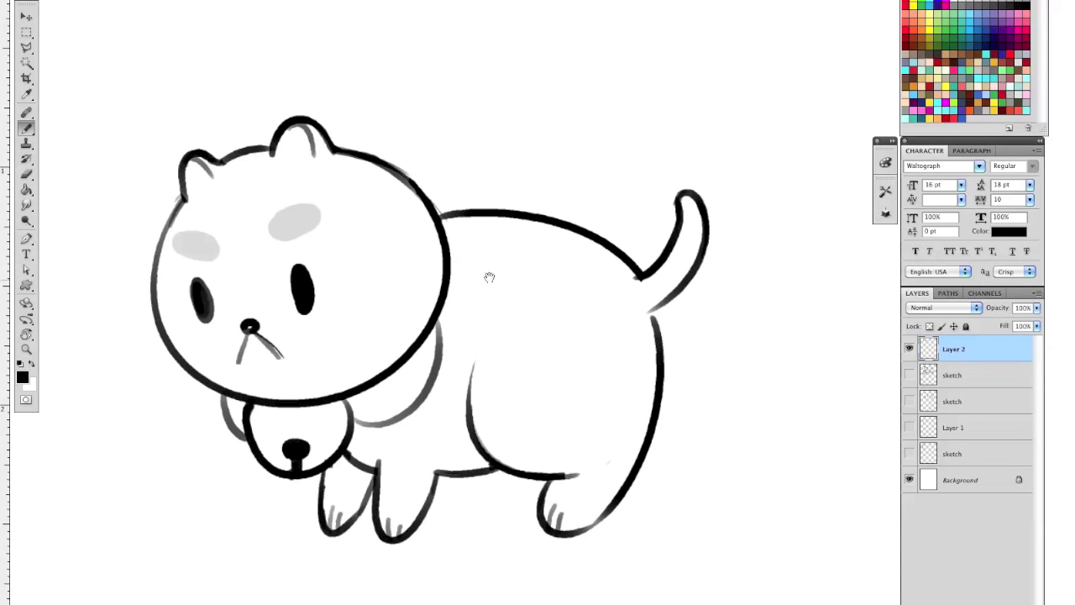
- Sample the light grey of the eyebrow spots and shade the bell's top and side on a new layer beneath the line art
drag(513, 237, 513, 233)
alt+click(311, 212)
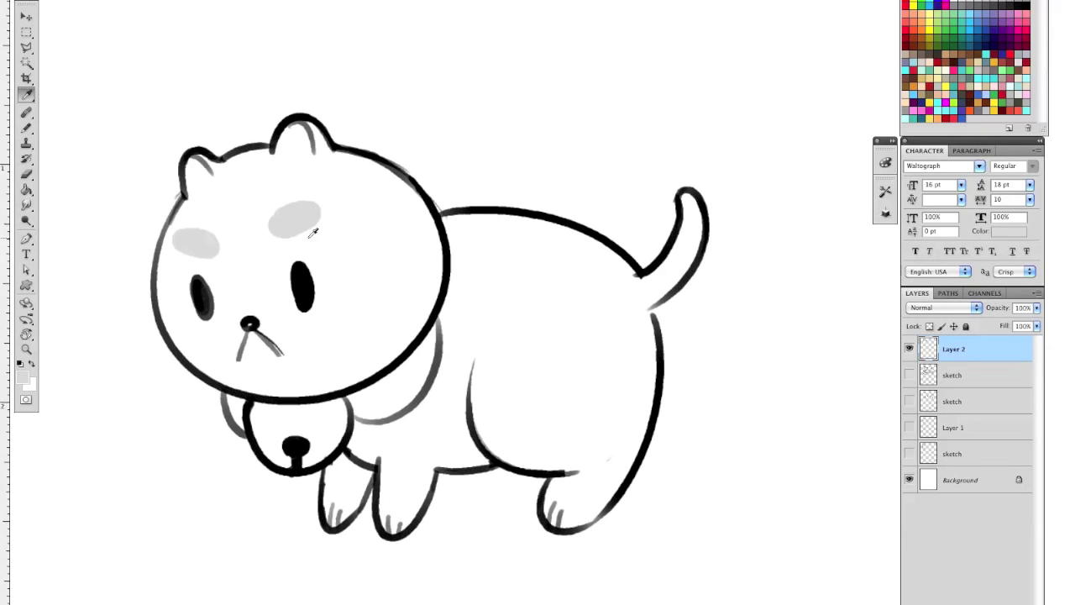
mouse_move(306, 406)
mouse_down()
mouse_move(315, 462)
mouse_move(345, 404)
mouse_up()
key(super+z)
click(958, 375)
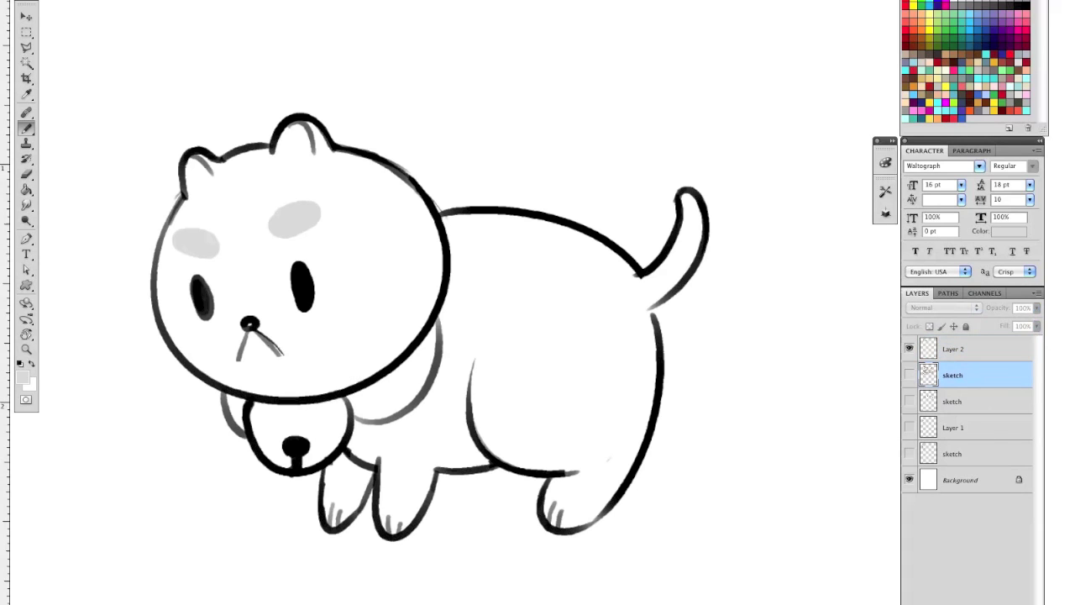
click(1013, 604)
mouse_move(323, 409)
mouse_down()
mouse_move(315, 462)
mouse_move(337, 404)
mouse_up()
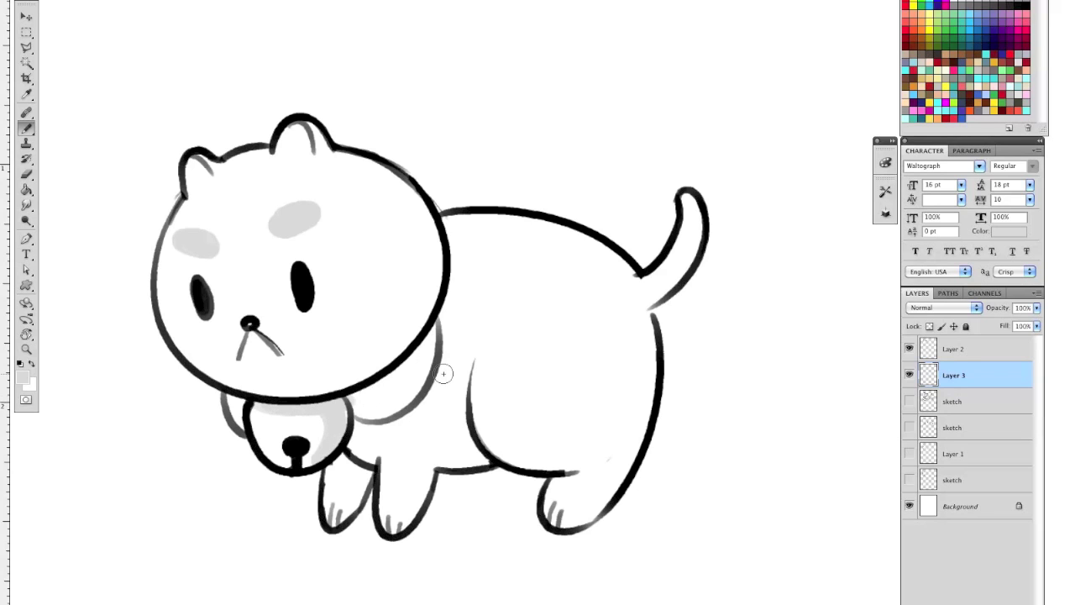
- Erase the cat's back line and tail from Layer 2, leaving the rump line
drag(645, 414, 632, 428)
key(e)
key(alt+bracketright)
drag(432, 225, 571, 240)
mouse_move(623, 283)
mouse_down()
mouse_move(576, 240)
mouse_move(630, 317)
mouse_move(663, 259)
mouse_move(688, 253)
mouse_up()
scroll(674, 317, down, 1)
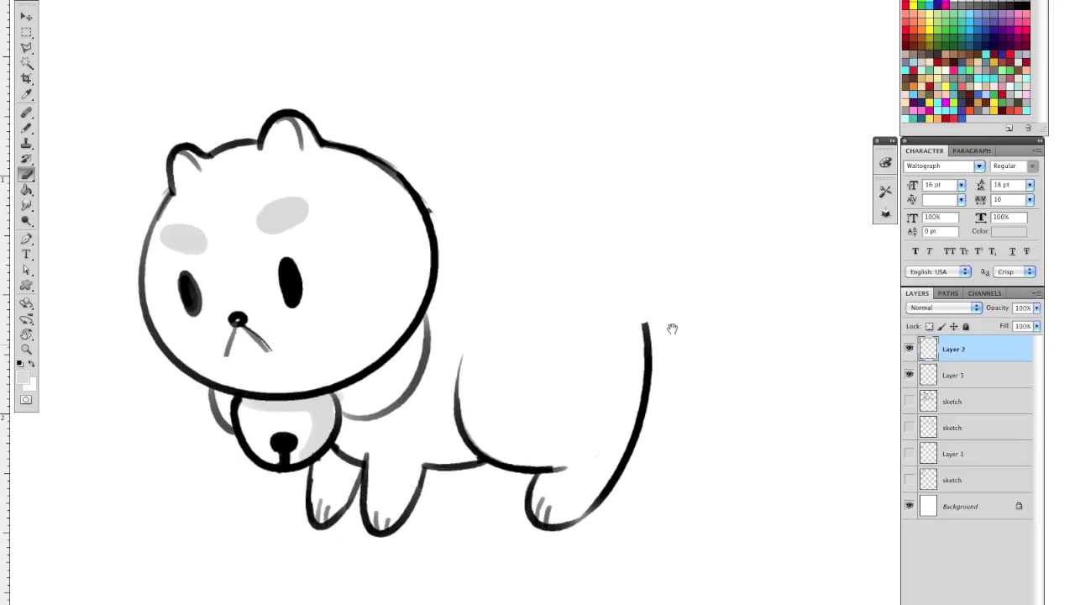
- Sample black and outline a domed ladybug shell over the back, with its lower edge running from the head to the rump
key(i)
click(424, 286)
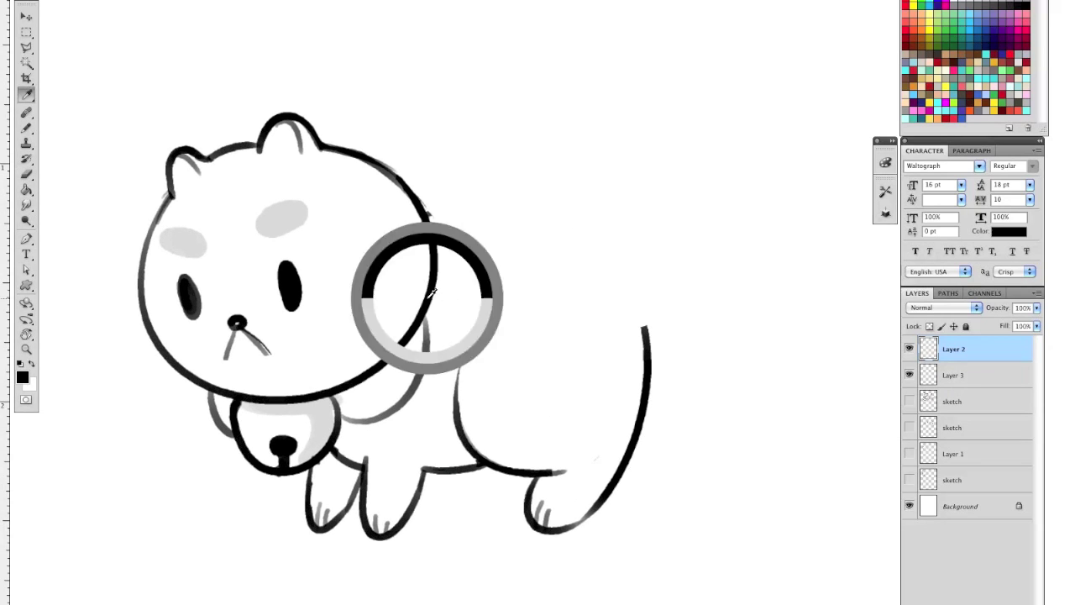
key(b)
drag(427, 296, 617, 351)
key(ctrl+z)
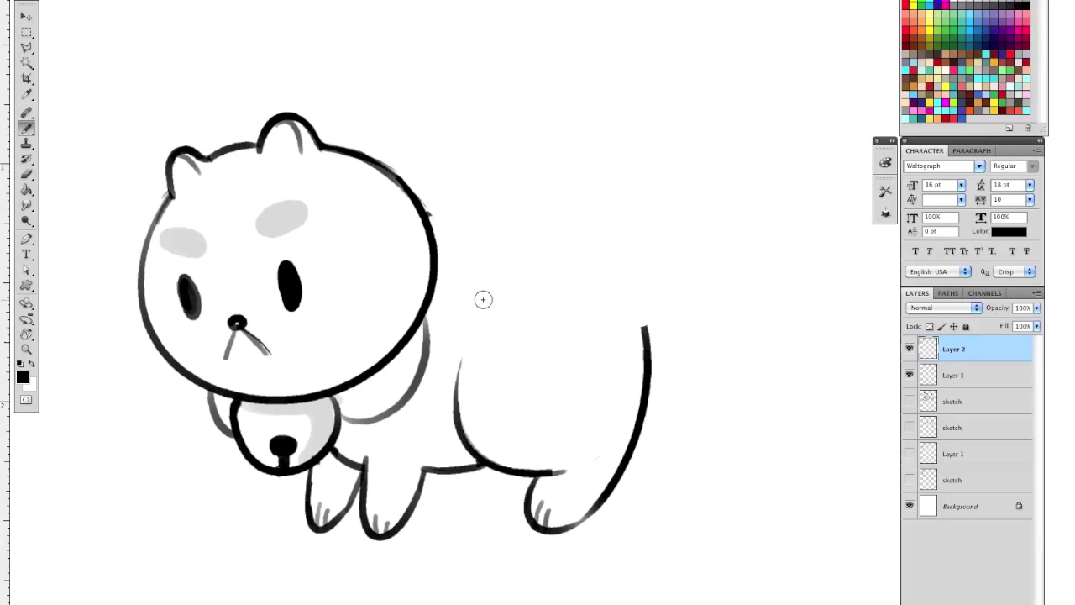
drag(430, 290, 644, 329)
key(ctrl+z)
drag(420, 297, 652, 329)
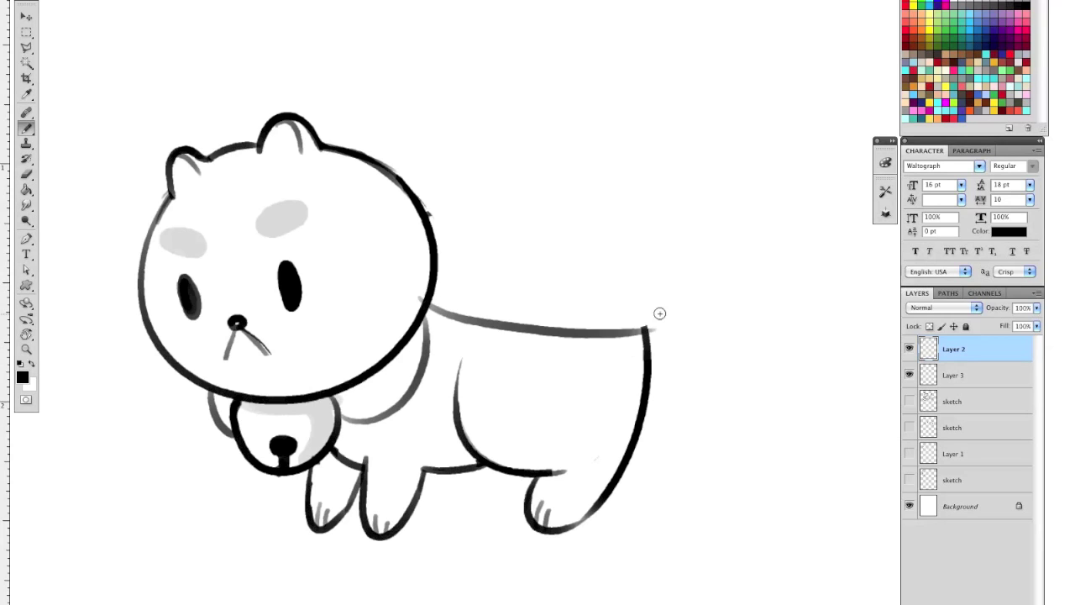
mouse_move(376, 156)
mouse_down()
mouse_move(660, 337)
mouse_move(643, 333)
mouse_up()
- Paint a filled black half-round spot at the shell's upper edge and two round black spots below it
key(e)
key(b)
mouse_move(449, 149)
mouse_down()
mouse_move(480, 209)
mouse_move(542, 166)
mouse_up()
key(g)
click(530, 194)
key(b)
mouse_move(459, 148)
mouse_down()
mouse_move(525, 198)
mouse_move(517, 160)
mouse_up()
drag(586, 251, 589, 278)
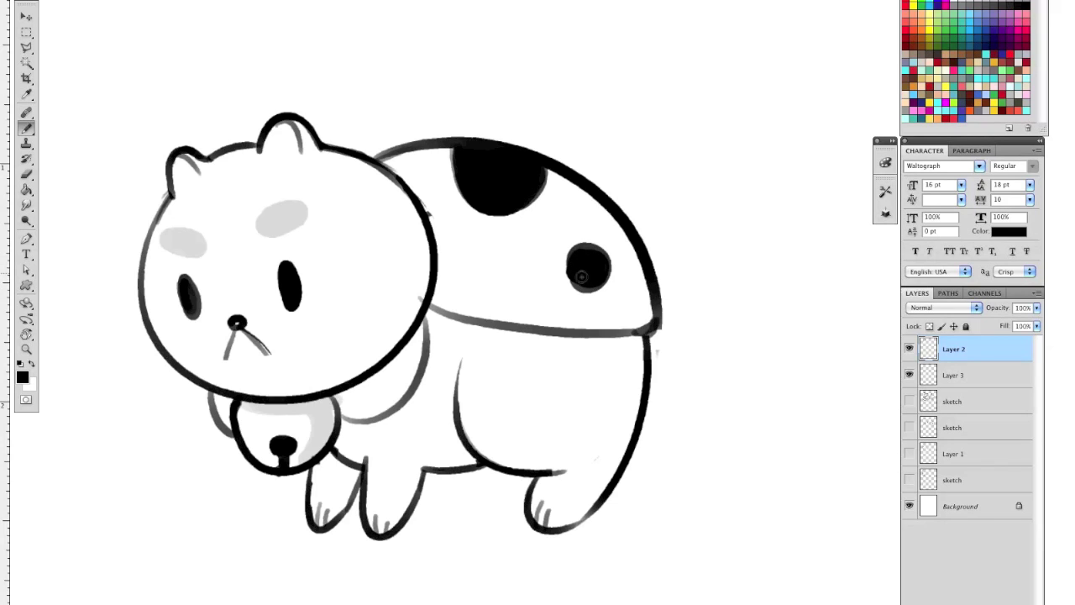
drag(469, 270, 473, 282)
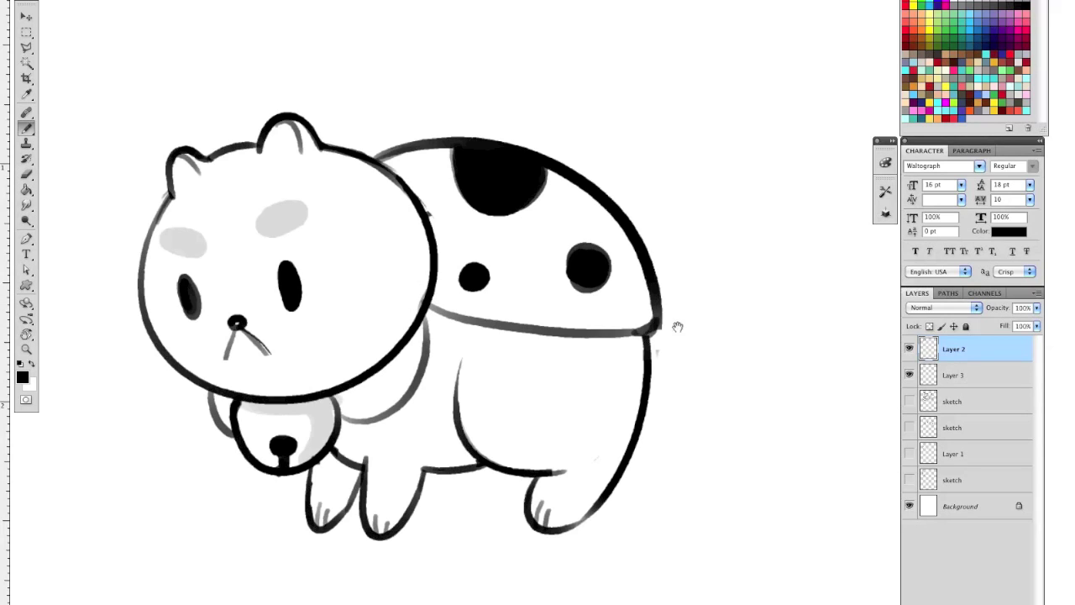
- Brush a grey shadow band on the body just beneath the shell's lower edge
drag(430, 317, 655, 323)
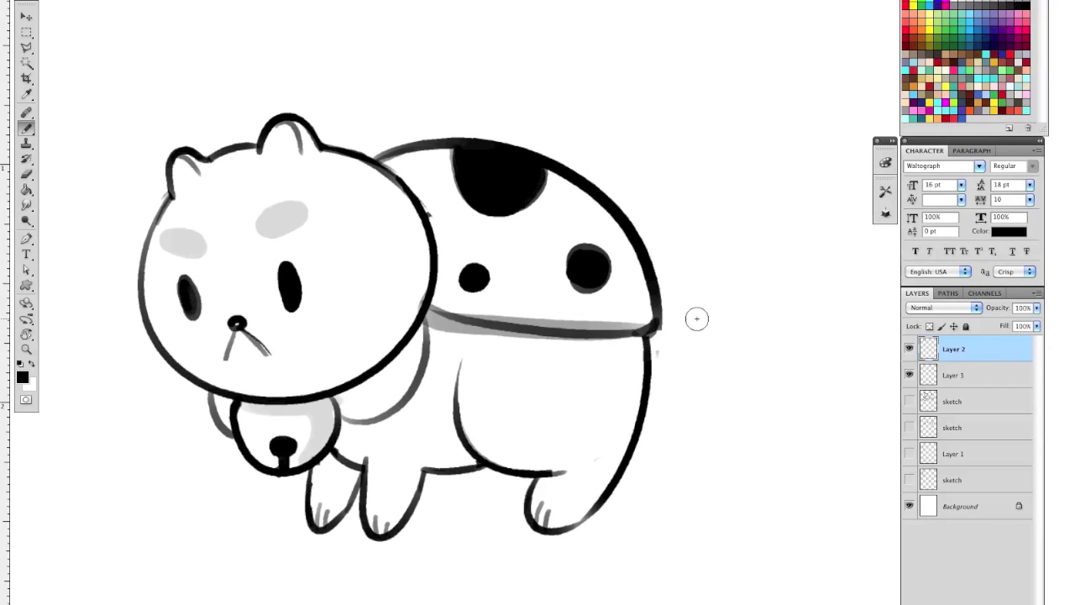
key(ctrl+z)
mouse_move(433, 319)
mouse_down()
mouse_move(632, 344)
mouse_move(653, 338)
mouse_move(706, 257)
mouse_up()
key(space)
drag(734, 360, 721, 431)
- Shade the underside of the head, the collar, the front legs and belly, and the inner ears in grey
mouse_move(189, 340)
mouse_down()
mouse_move(436, 317)
mouse_move(350, 363)
mouse_move(358, 384)
mouse_move(436, 294)
mouse_move(357, 371)
mouse_up()
key(ctrl+z)
mouse_move(361, 451)
mouse_down()
mouse_move(336, 504)
mouse_move(348, 445)
mouse_move(361, 446)
mouse_move(392, 513)
mouse_up()
mouse_move(434, 446)
mouse_down()
mouse_move(489, 459)
mouse_move(472, 440)
mouse_up()
key(e)
key(b)
drag(705, 431, 659, 437)
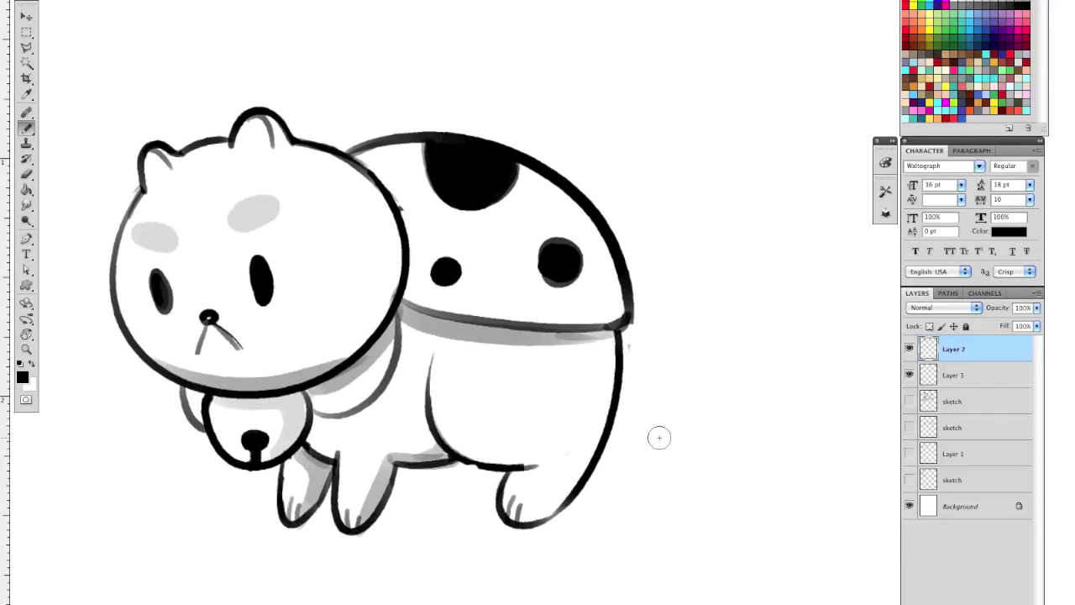
drag(153, 176, 172, 153)
mouse_move(245, 141)
mouse_down()
mouse_move(262, 128)
mouse_move(252, 133)
mouse_up()
drag(716, 365, 711, 362)
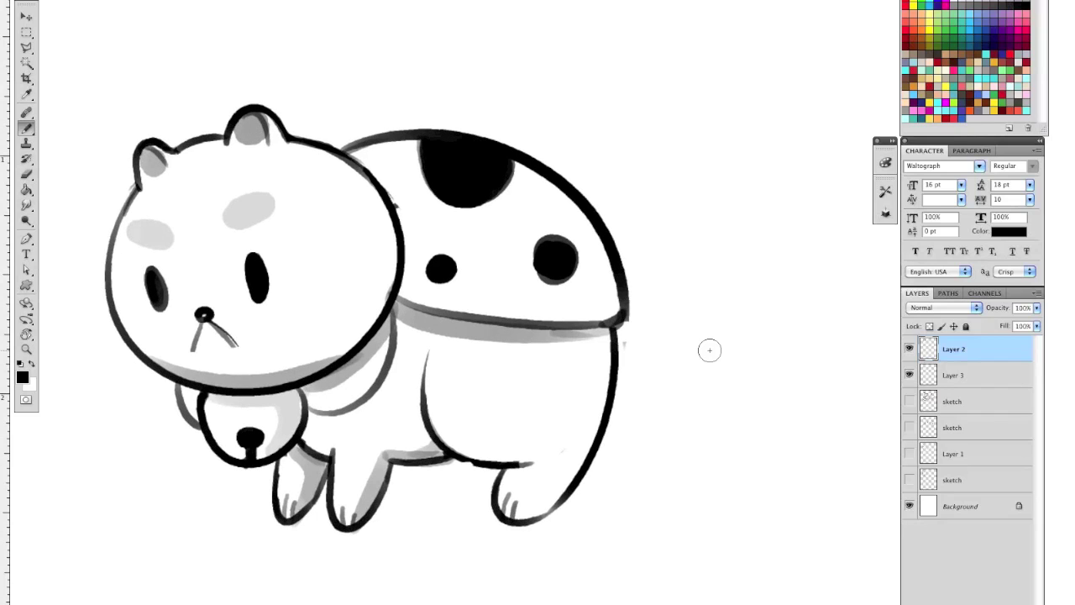
- Sample black and draw the far hind paw between the belly and the near hind leg
key(i)
click(407, 256)
key(b)
drag(683, 343, 681, 327)
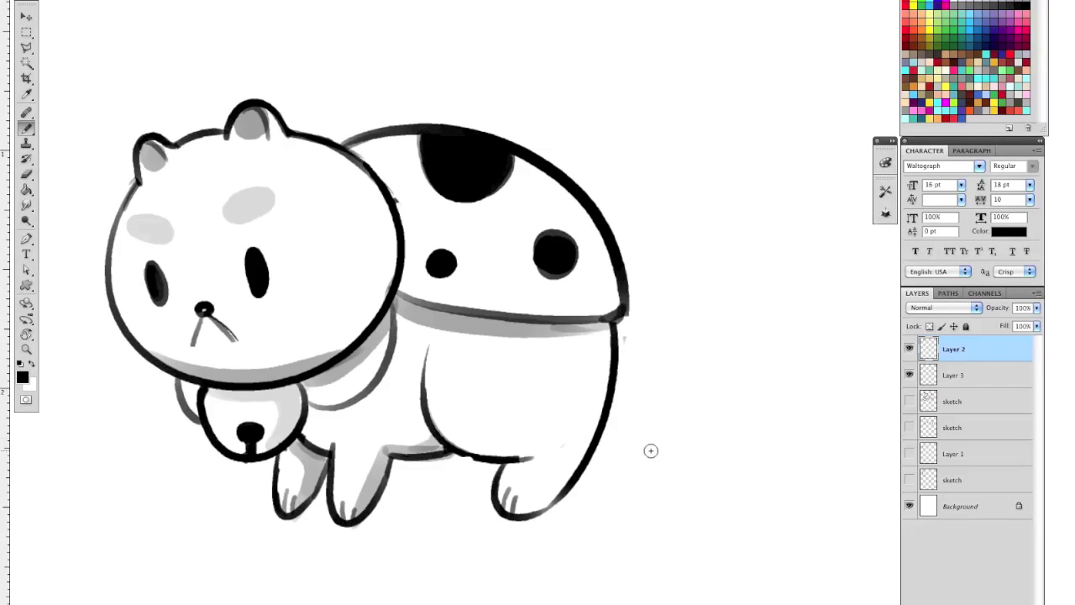
scroll(626, 408, down, 3)
key(super+minus)
mouse_move(647, 371)
mouse_down()
mouse_move(638, 374)
mouse_move(631, 310)
mouse_up()
key(e)
drag(590, 399, 588, 392)
key(b)
drag(455, 327, 516, 330)
key(super+z)
key(a)
key(b)
mouse_move(652, 351)
mouse_down()
mouse_move(747, 384)
mouse_move(685, 408)
mouse_up()
drag(482, 364, 520, 396)
key(super+z)
key(super+z)
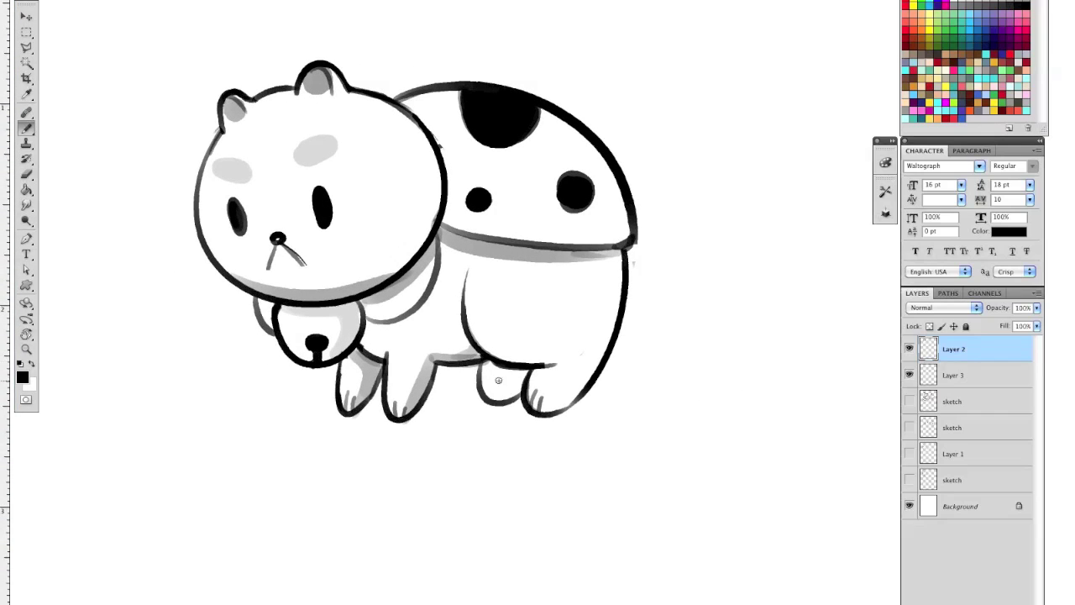
- Draw a long pointed unicorn horn on the forehead, clean its edges with the eraser, and add curved rings along it
mouse_move(260, 131)
mouse_down()
mouse_move(228, 25)
mouse_move(298, 119)
mouse_up()
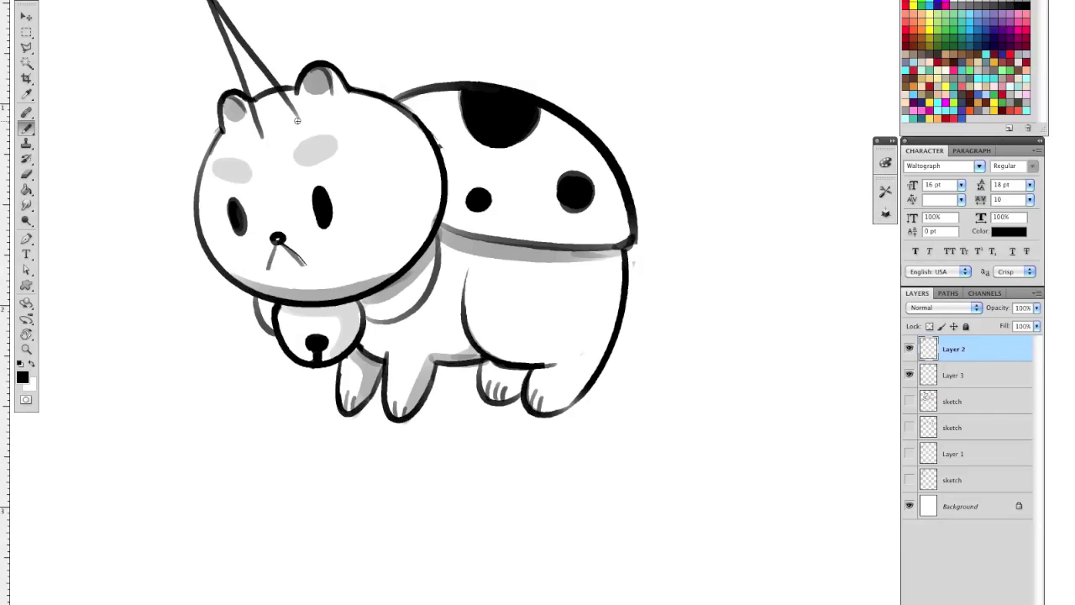
key(e)
scroll(216, 30, up, 2)
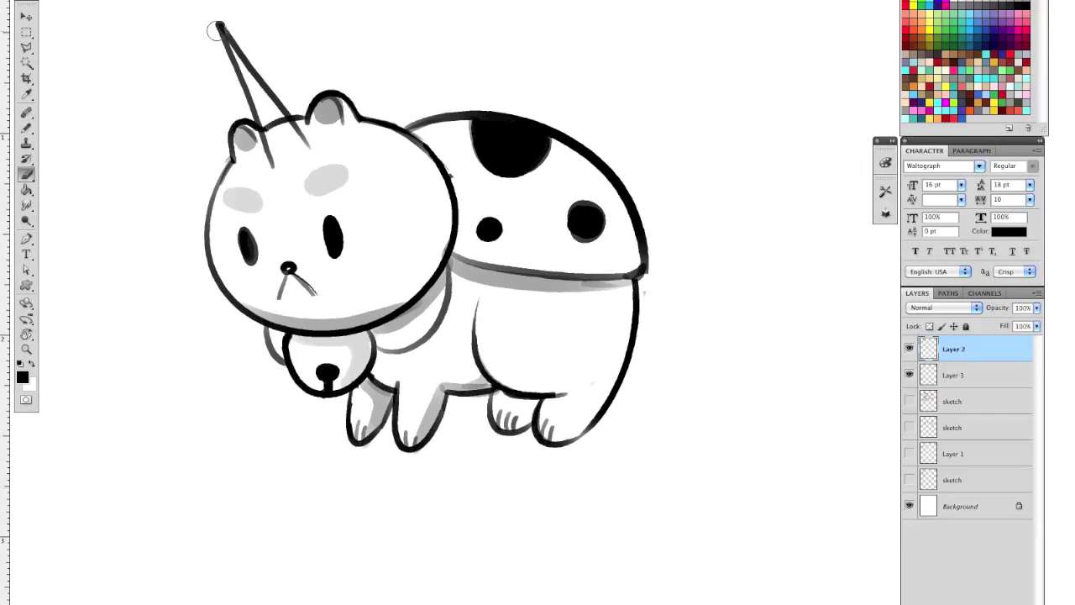
mouse_move(212, 25)
mouse_down()
mouse_move(240, 99)
mouse_move(236, 35)
mouse_move(259, 125)
mouse_move(290, 140)
mouse_move(292, 176)
mouse_move(309, 164)
mouse_up()
key(b)
key(e)
key(b)
scroll(677, 405, up, 5)
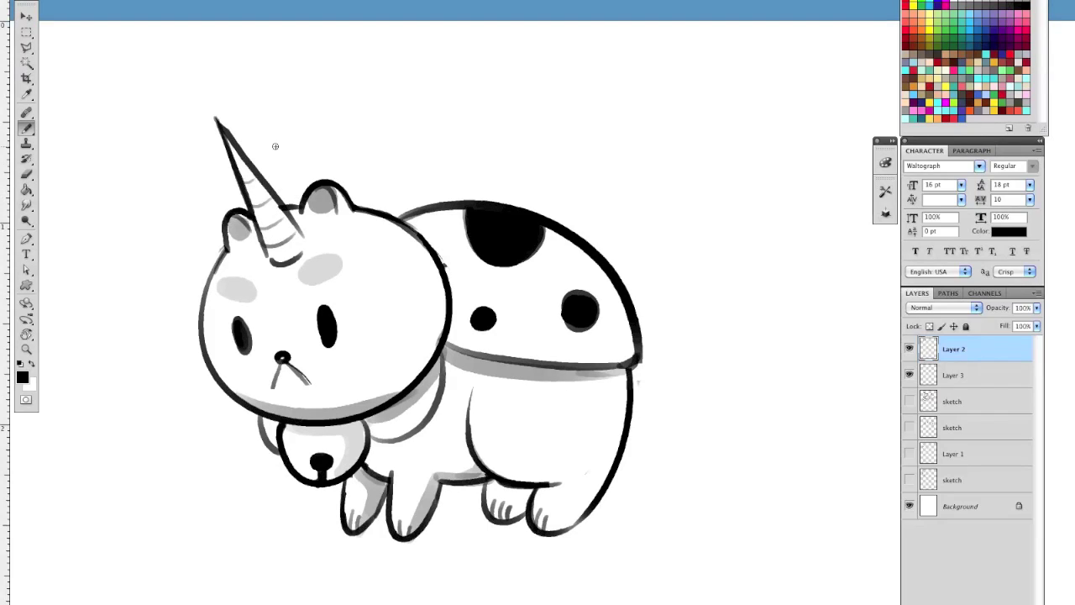
- Sample the light grey of the eyebrow spots and fill the horn with it on Layer 3
alt+click(338, 258)
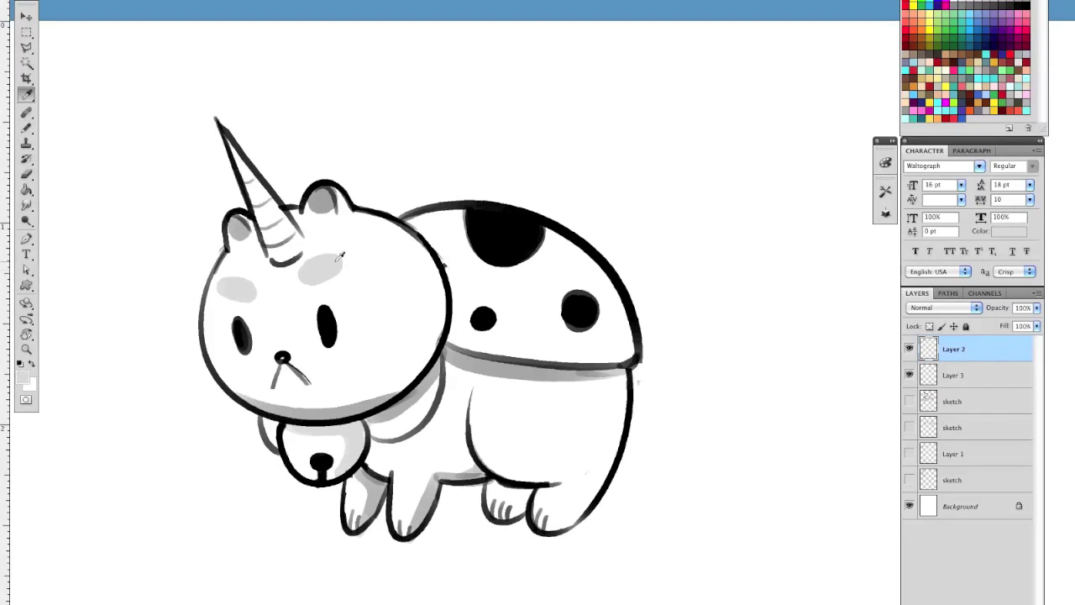
click(962, 378)
drag(237, 160, 277, 262)
key(super+z)
drag(234, 157, 280, 265)
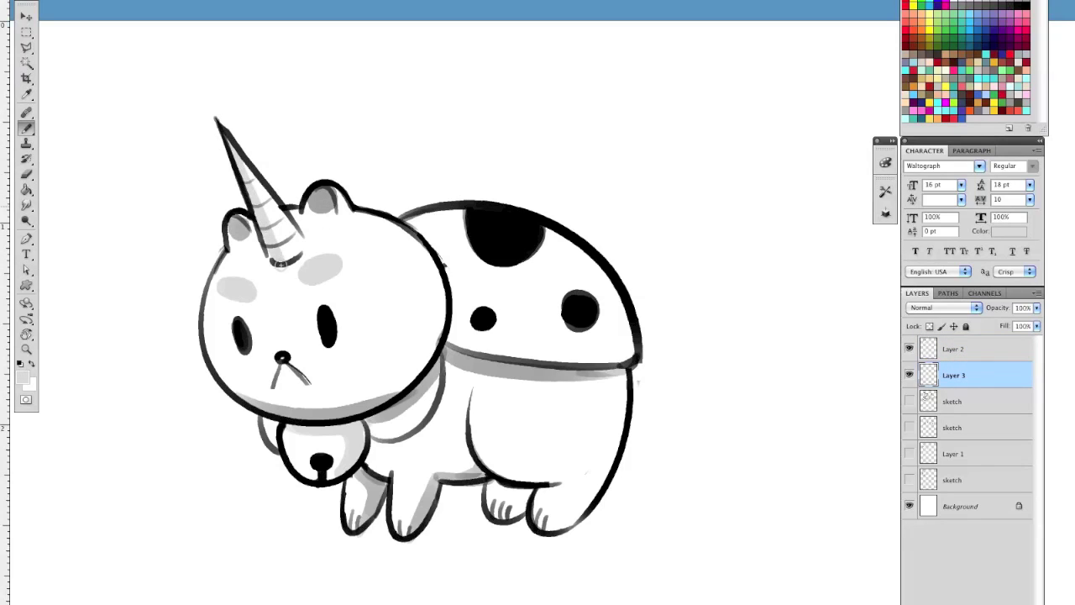
drag(236, 151, 284, 272)
- Erase the horn's base line on Layer 2 and redraw it as a dark curve
key(e)
scroll(647, 306, down, 3)
click(987, 352)
drag(243, 210, 294, 183)
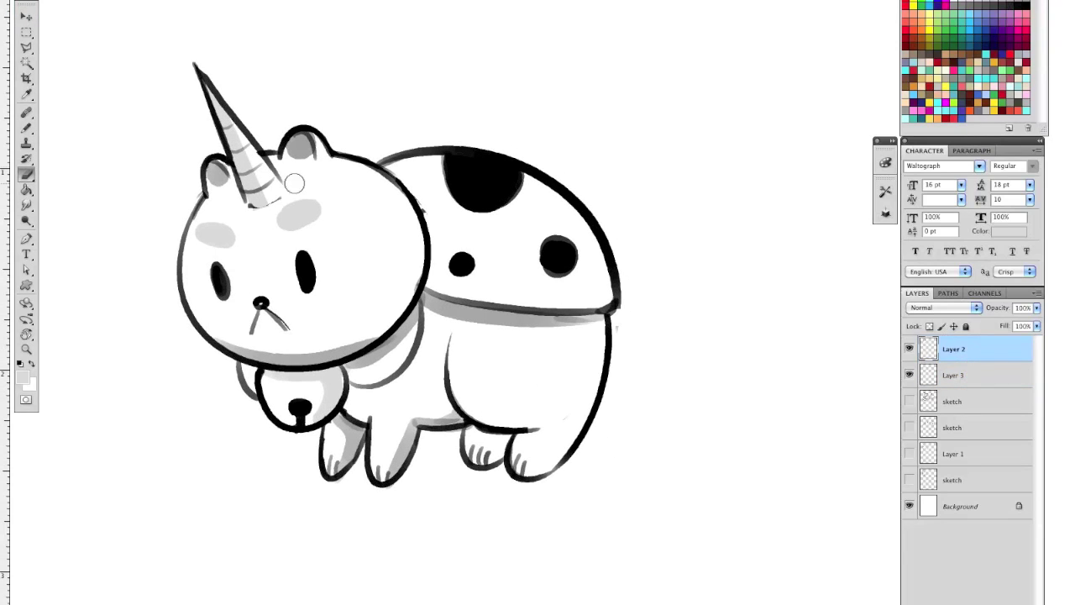
key(b)
key(o)
key(i)
alt+click(268, 207)
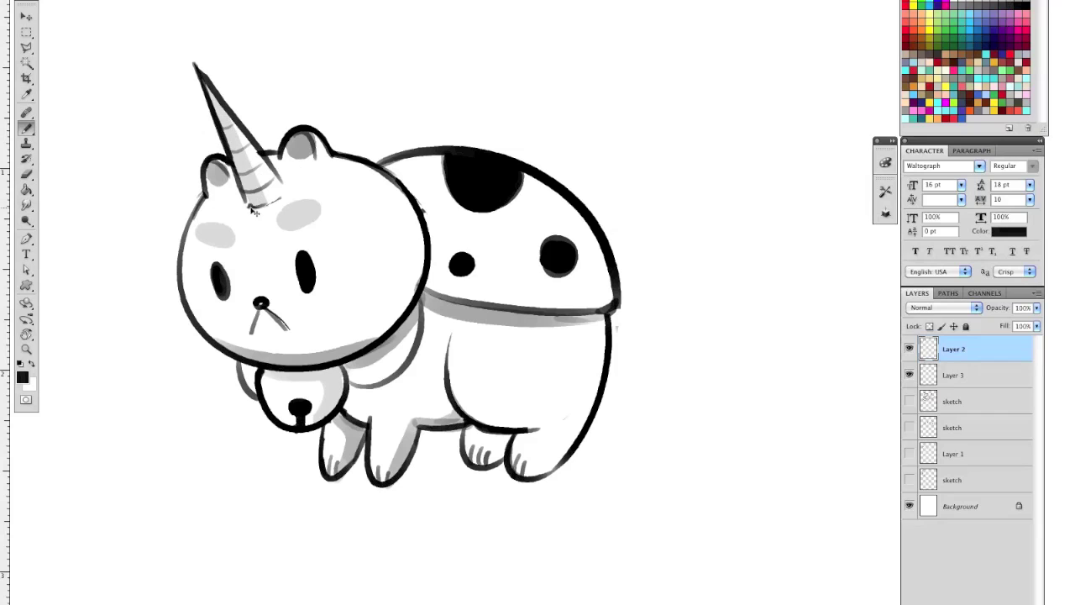
drag(249, 205, 275, 204)
key(e)
mouse_move(665, 477)
mouse_down()
mouse_move(663, 434)
mouse_move(691, 473)
mouse_up()
key(b)
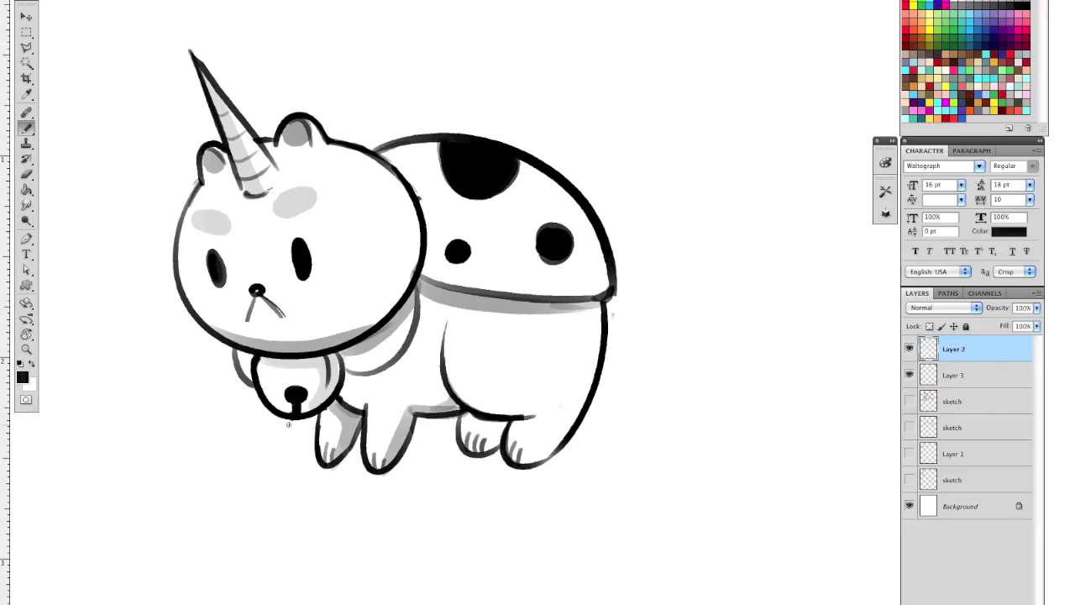
key(super+minus)
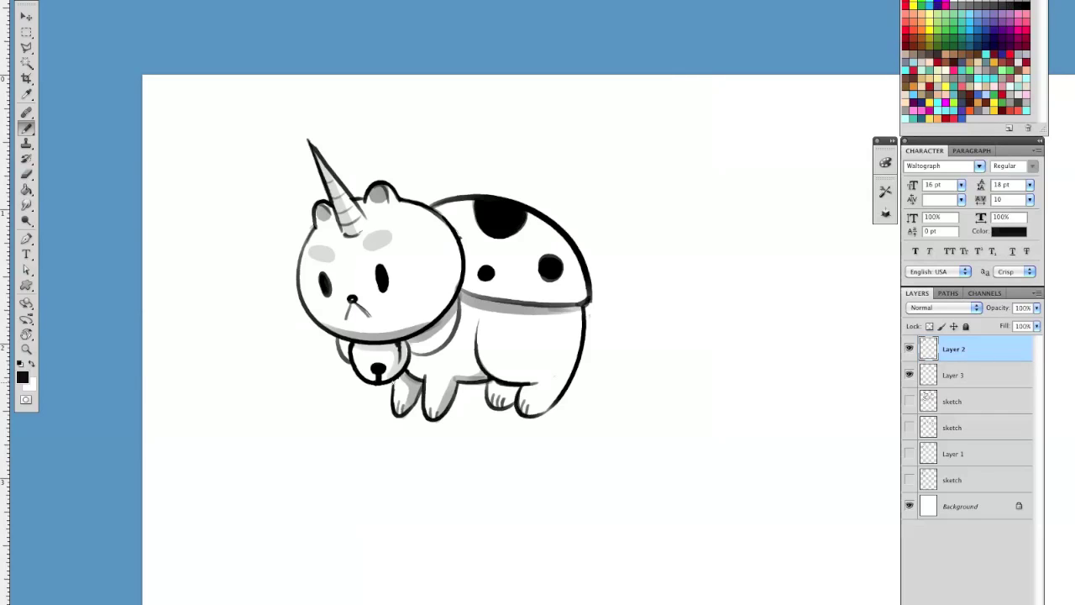
drag(594, 413, 596, 402)
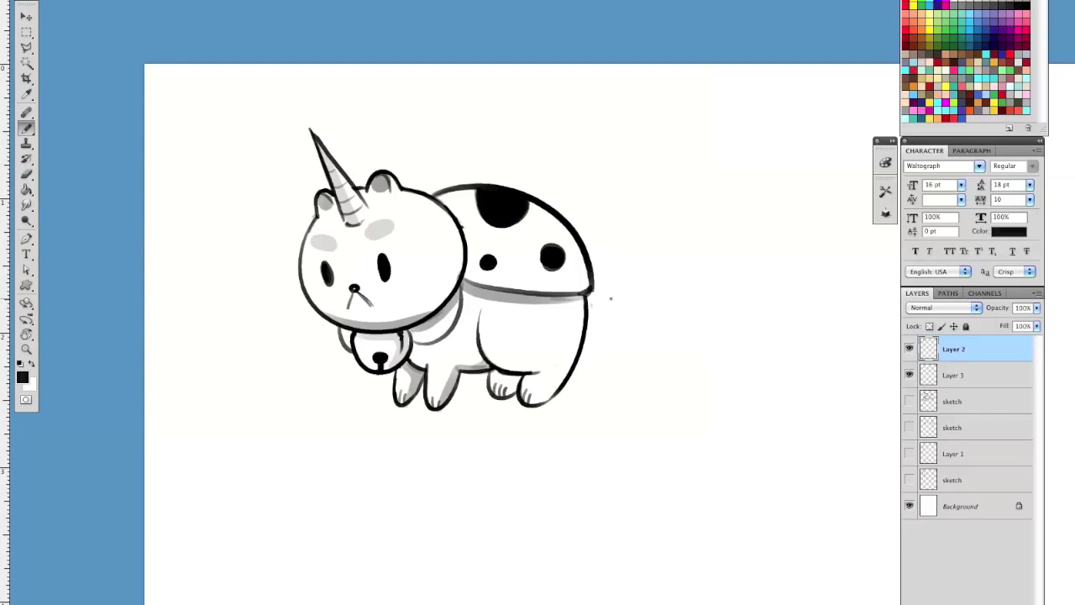
drag(698, 356, 697, 326)
drag(579, 389, 589, 334)
key(e)
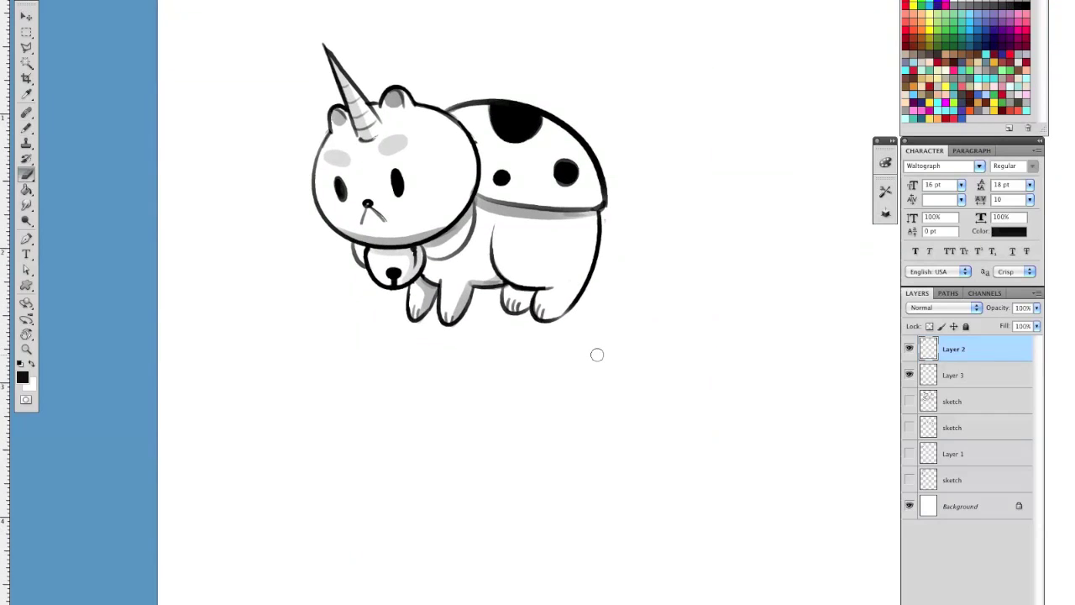
mouse_move(451, 290)
mouse_down()
mouse_move(454, 327)
mouse_move(416, 303)
mouse_move(407, 327)
mouse_move(427, 284)
mouse_up()
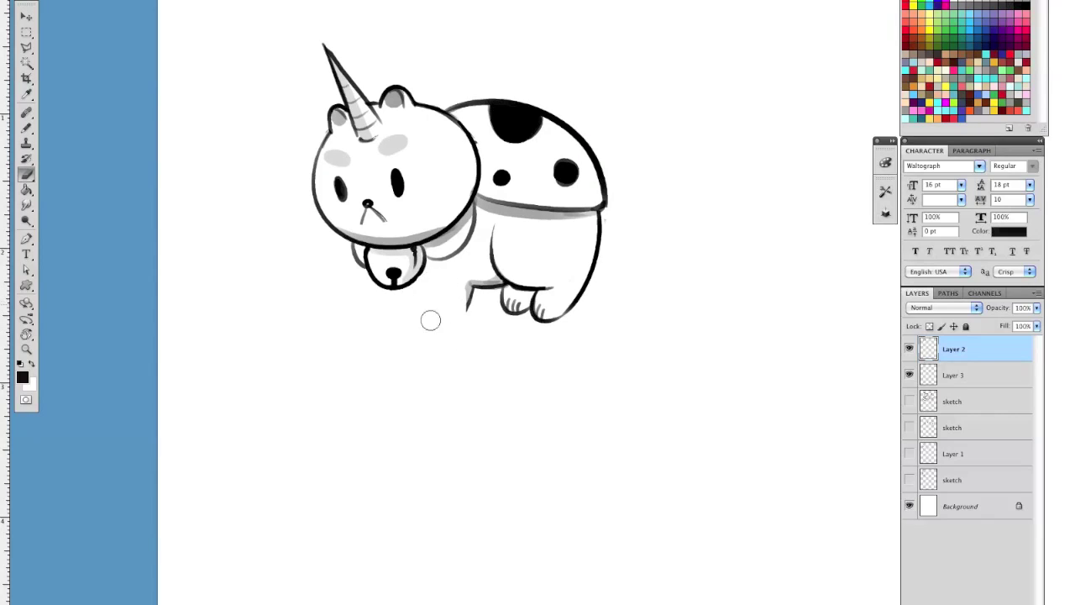
drag(483, 309, 463, 309)
key(ctrl+alt+z)
key(ctrl+alt+z)
key(ctrl+alt+z)
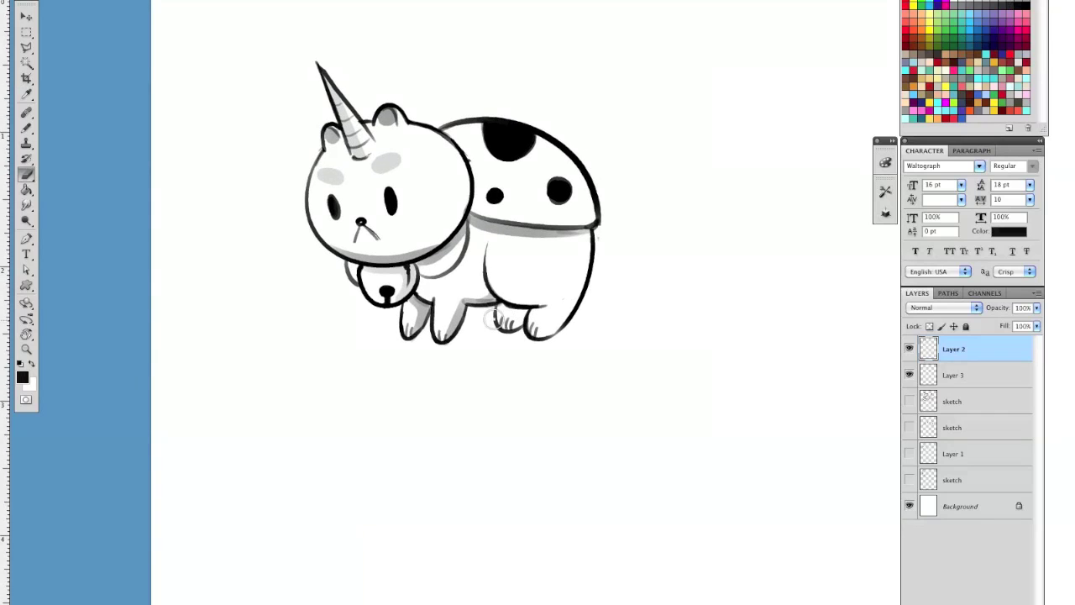
- Erase the hind legs, thigh and rump below the shell, keeping the front legs
mouse_move(494, 318)
mouse_down()
mouse_move(538, 311)
mouse_move(514, 318)
mouse_move(521, 296)
mouse_move(570, 303)
mouse_move(597, 269)
mouse_move(510, 311)
mouse_up()
mouse_move(488, 269)
mouse_down()
mouse_move(486, 304)
mouse_move(507, 308)
mouse_move(525, 361)
mouse_up()
key(b)
key(super+z)
key(a)
key(b)
- Sample black and draw a long S-shaped belly line curving from the front leg down toward the lower left
key(o)
key(i)
click(587, 175)
key(b)
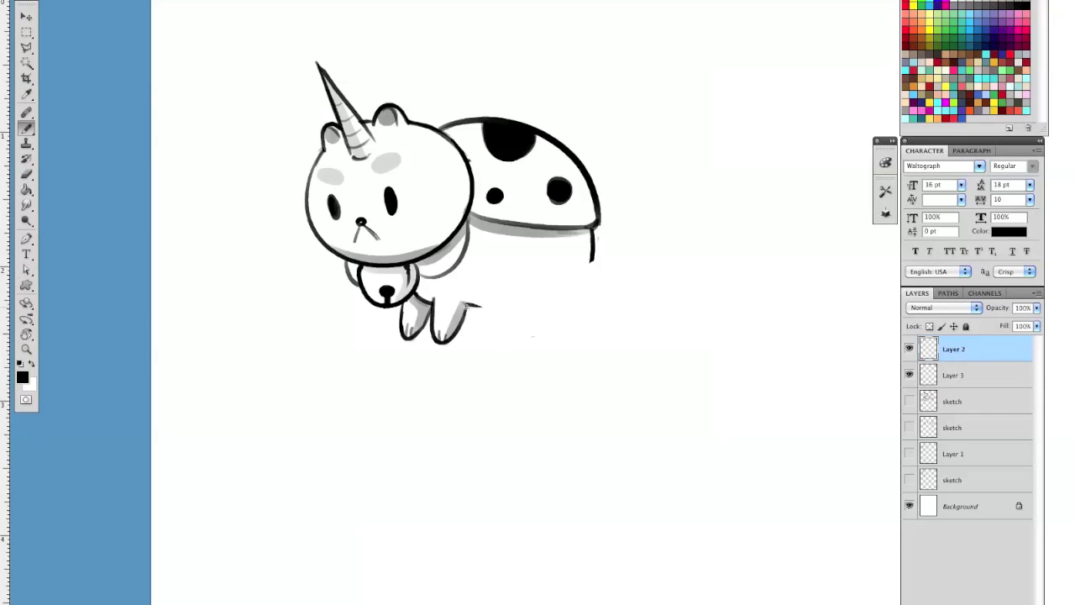
drag(460, 302, 624, 372)
key(super+z)
mouse_move(458, 302)
mouse_down()
mouse_move(437, 399)
mouse_move(468, 303)
mouse_move(478, 369)
mouse_move(403, 433)
mouse_up()
key(super+z)
- Erase the leftover rump stub and draw a curved back line descending outward from the shell's rear corner
key(e)
drag(590, 265, 598, 221)
key(b)
drag(593, 225, 638, 303)
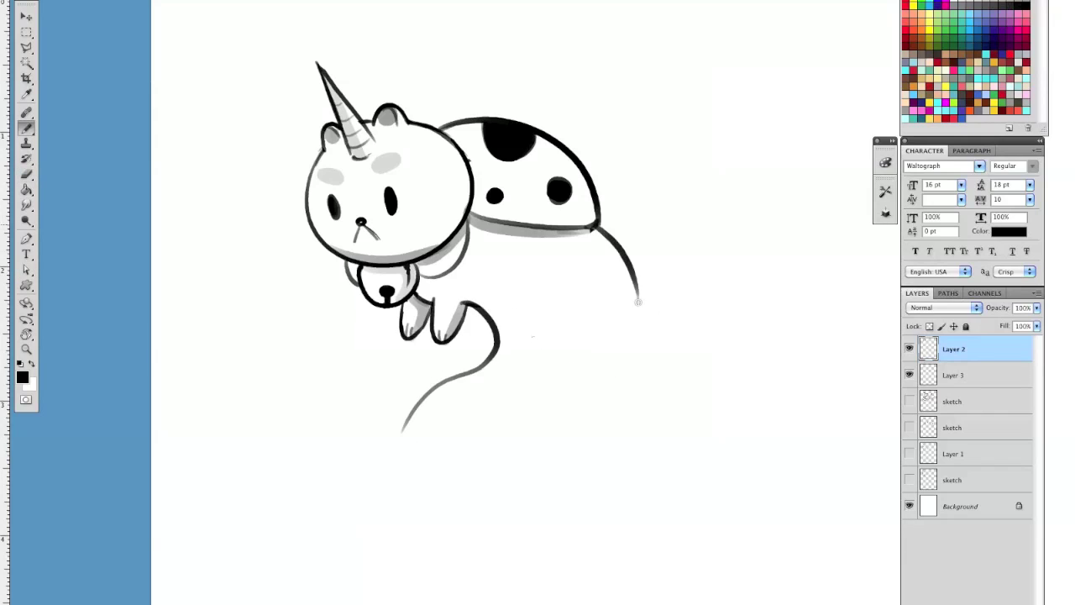
- Erase a gap in the belly line and draw a curved crease from it across the lower body
key(e)
drag(490, 358, 497, 333)
key(b)
drag(497, 342, 598, 327)
- Add a shorter second crease at the waist notch and short curved wrinkle strokes on the body below the shell
scroll(645, 270, down, 3)
mouse_move(538, 284)
mouse_down()
mouse_move(578, 234)
mouse_move(572, 271)
mouse_move(548, 251)
mouse_move(559, 280)
mouse_move(590, 267)
mouse_up()
key(e)
key(b)
key(e)
key(b)
key(e)
key(b)
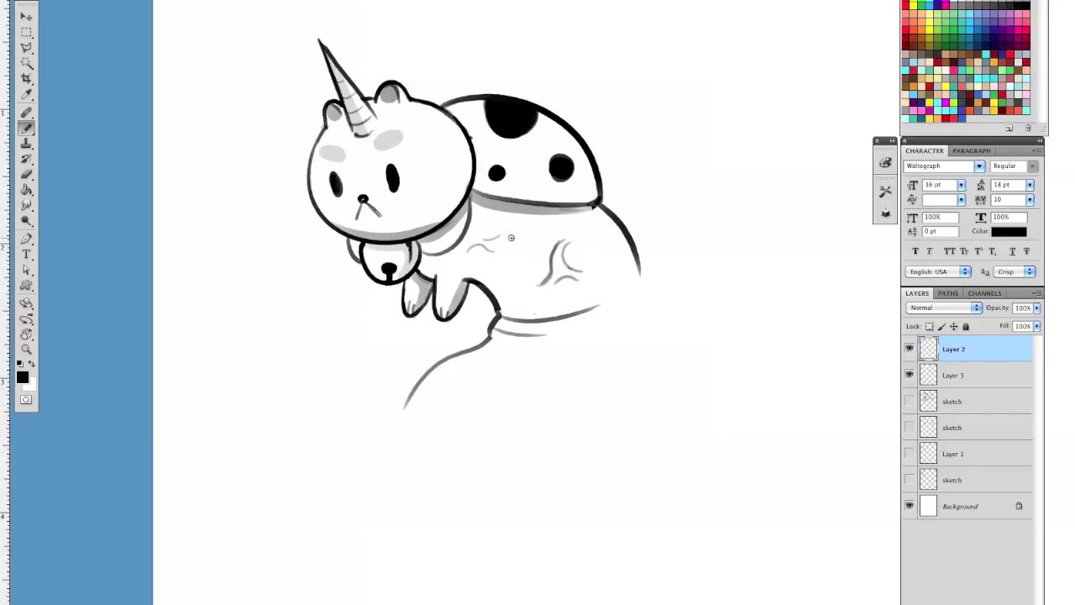
- Extend the back line downward and reshape the waist notch with a cleaner, shorter lower crease
drag(640, 257, 630, 373)
key(e)
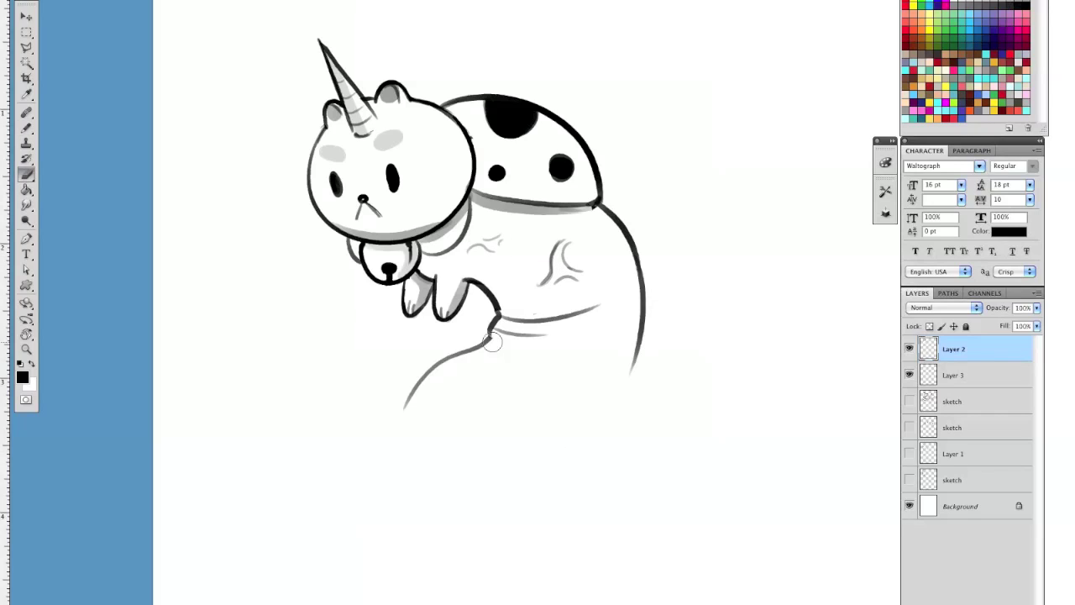
key(b)
mouse_move(499, 317)
mouse_down()
mouse_move(492, 338)
mouse_move(535, 345)
mouse_up()
key(e)
key(b)
mouse_move(673, 328)
mouse_down()
mouse_move(677, 307)
mouse_move(620, 401)
mouse_up()
key(super+z)
drag(697, 361, 696, 348)
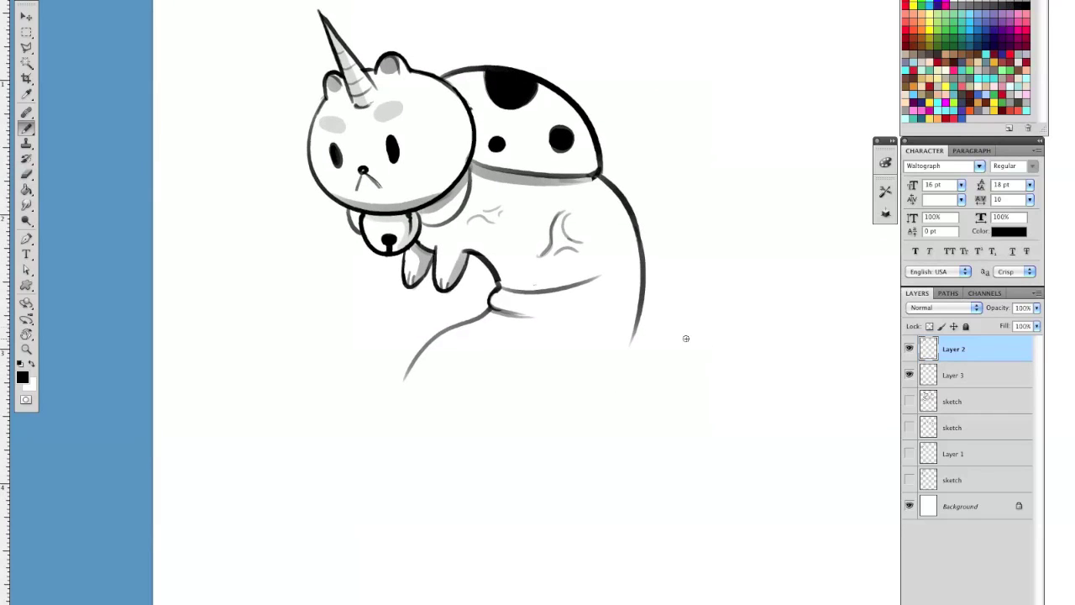
- Erase the lower belly line and redraw it as one smooth curve descending from the waist notch
mouse_move(491, 309)
mouse_down()
mouse_move(421, 342)
mouse_move(433, 341)
mouse_move(391, 413)
mouse_up()
key(super+z)
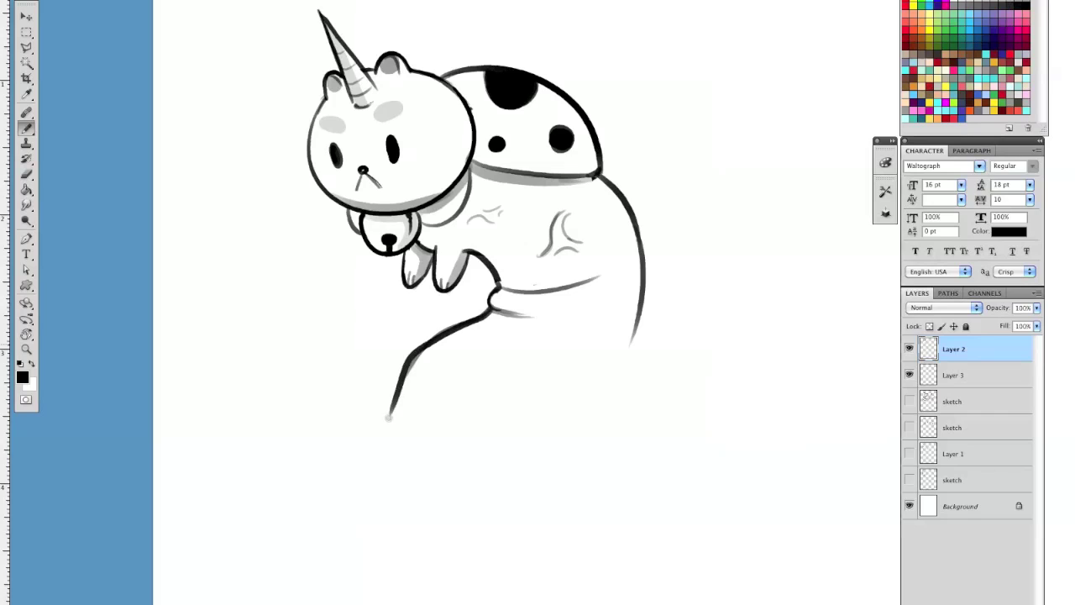
key(e)
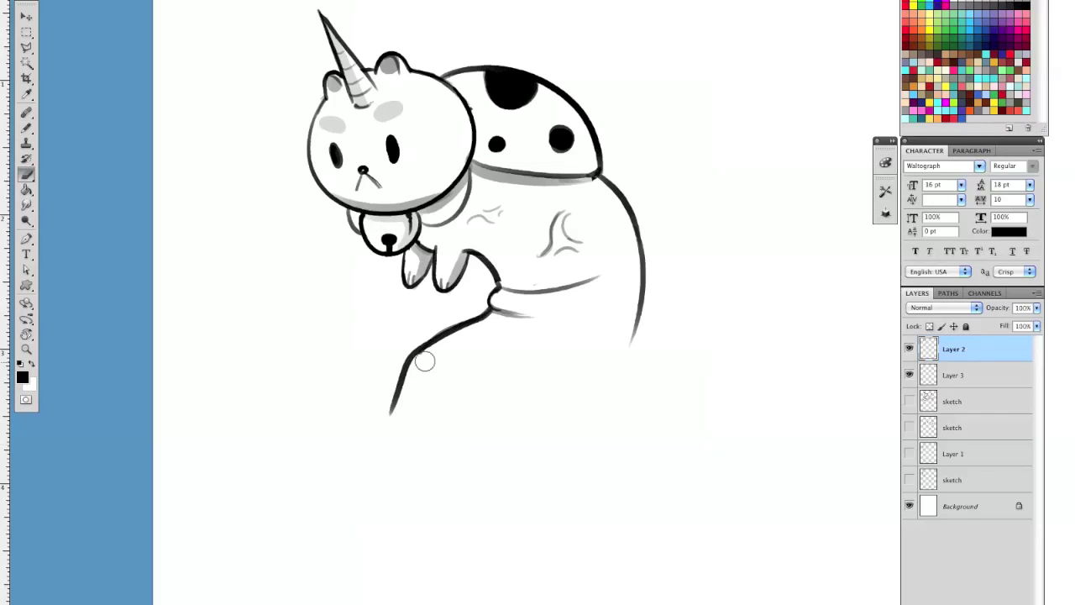
drag(489, 318, 399, 418)
drag(413, 348, 390, 414)
key(b)
drag(492, 308, 390, 396)
key(ctrl+z)
drag(494, 307, 402, 400)
- Draw a pointed leaf with a midrib beside the lower belly line and a long pointed leaf on the back side
mouse_move(365, 430)
mouse_down()
mouse_move(346, 393)
mouse_move(344, 296)
mouse_move(407, 377)
mouse_up()
drag(397, 415, 376, 351)
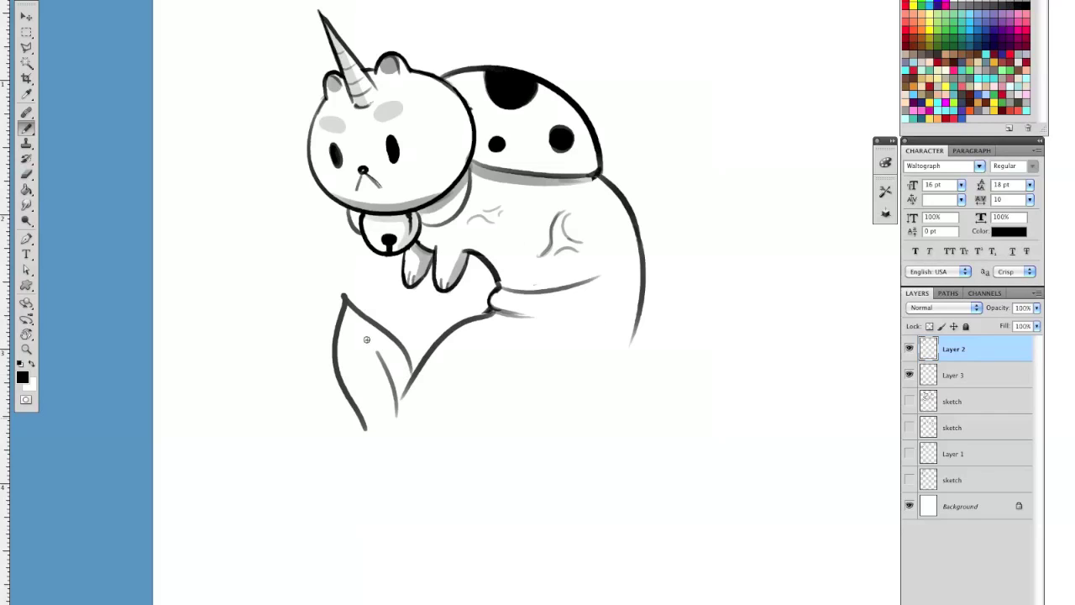
mouse_move(525, 429)
mouse_down()
mouse_move(689, 332)
mouse_move(547, 459)
mouse_up()
- Erase the wrinkle strokes from the body and extend the back line down to the long leaf on the back side
key(e)
mouse_move(575, 245)
mouse_down()
mouse_move(554, 218)
mouse_move(478, 221)
mouse_up()
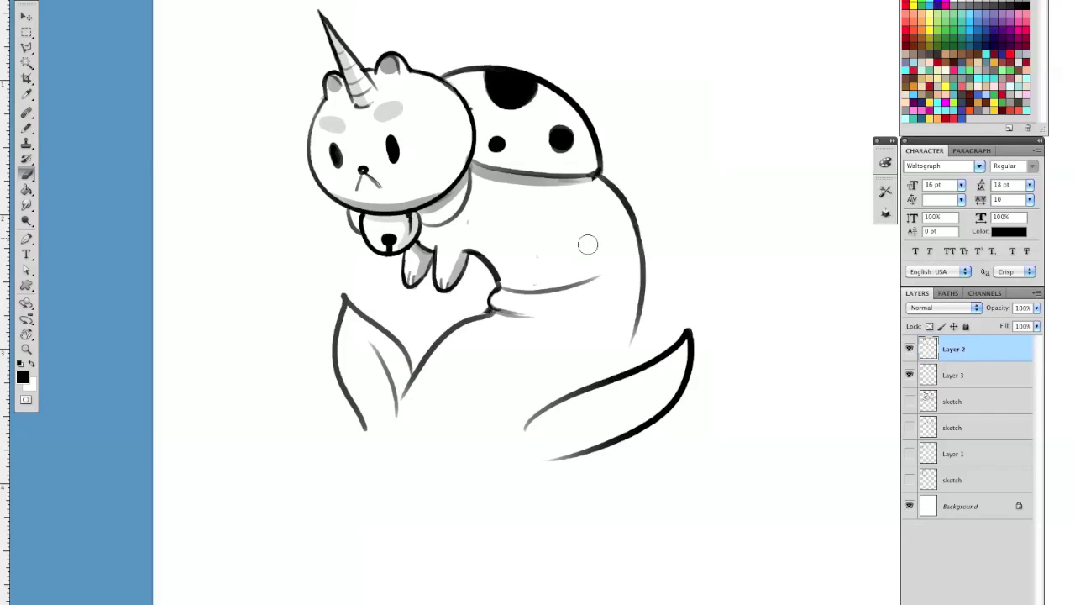
key(b)
drag(643, 284, 623, 376)
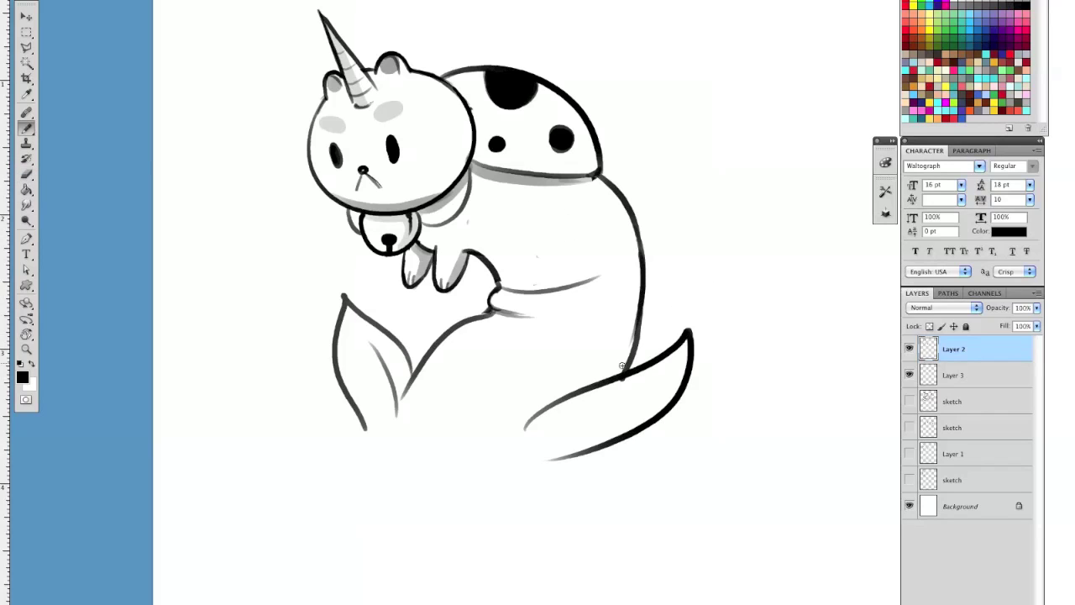
- Draw a curved midrib along the leaf on the back side
drag(530, 450, 643, 389)
key(e)
key(b)
- Draw the lower outer edge of the belly-side leaf, curving it inward toward the base
scroll(506, 446, down, 4)
drag(378, 321, 424, 379)
key(ctrl+z)
drag(378, 321, 441, 395)
key(e)
key(b)
- Continue the belly line down into the leaves, then erase and redraw the midrib of the belly-side leaf
drag(442, 298, 437, 388)
key(e)
mouse_move(401, 277)
mouse_down()
mouse_move(425, 352)
mouse_move(396, 291)
mouse_move(436, 358)
mouse_up()
key(b)
key(e)
key(b)
key(ctrl+z)
drag(402, 273, 435, 356)
key(e)
key(b)
- Clear the area at the base of the body and draw a large pointed leaf in front of it
key(e)
mouse_move(439, 395)
mouse_down()
mouse_move(446, 381)
mouse_move(429, 383)
mouse_move(577, 274)
mouse_move(583, 286)
mouse_move(521, 420)
mouse_up()
key(b)
key(e)
key(b)
drag(591, 262, 507, 432)
- Erase the outer edge of the belly-side leaf and redraw it as one smooth curve reaching the front leaf
key(e)
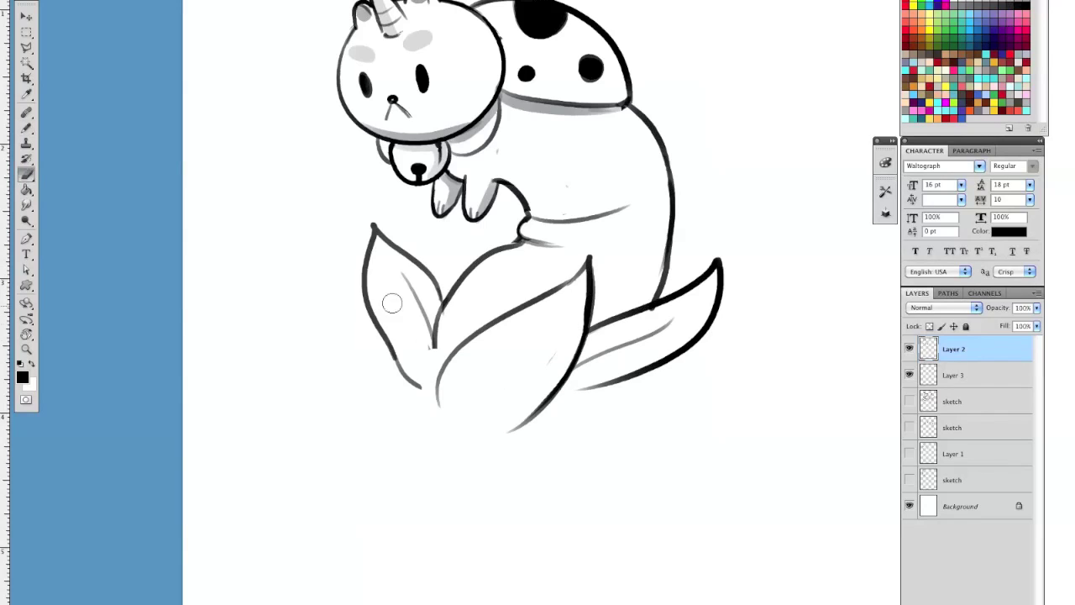
drag(369, 277, 383, 333)
key(b)
drag(370, 252, 438, 397)
key(ctrl+z)
mouse_move(370, 252)
mouse_down()
mouse_move(377, 338)
mouse_move(438, 395)
mouse_move(440, 348)
mouse_move(437, 368)
mouse_up()
key(e)
- Darken the lower belly line where it meets the large front leaf and tidy its edges
key(b)
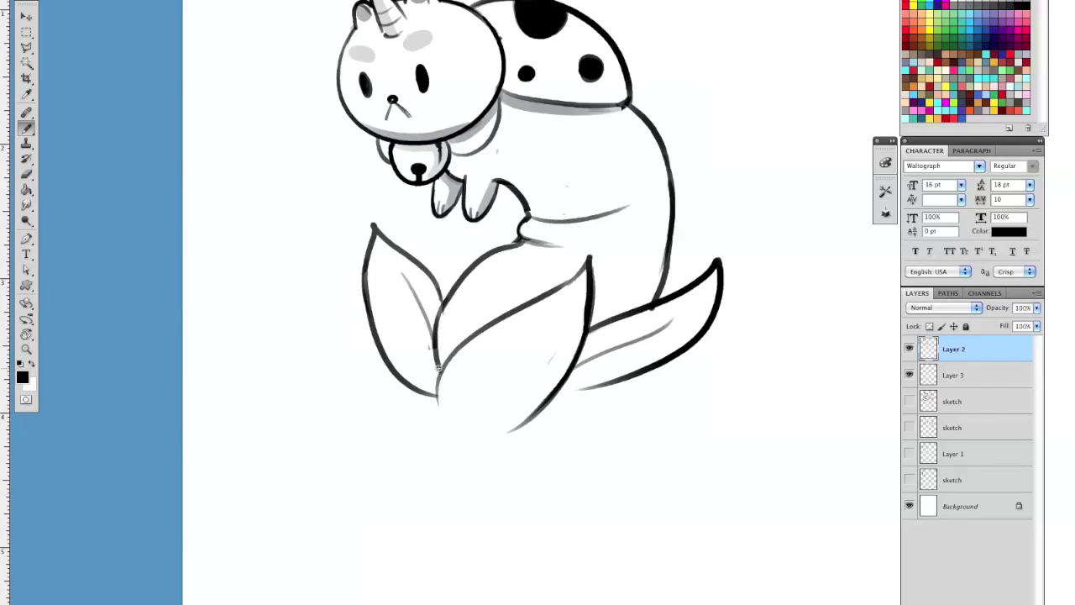
key(e)
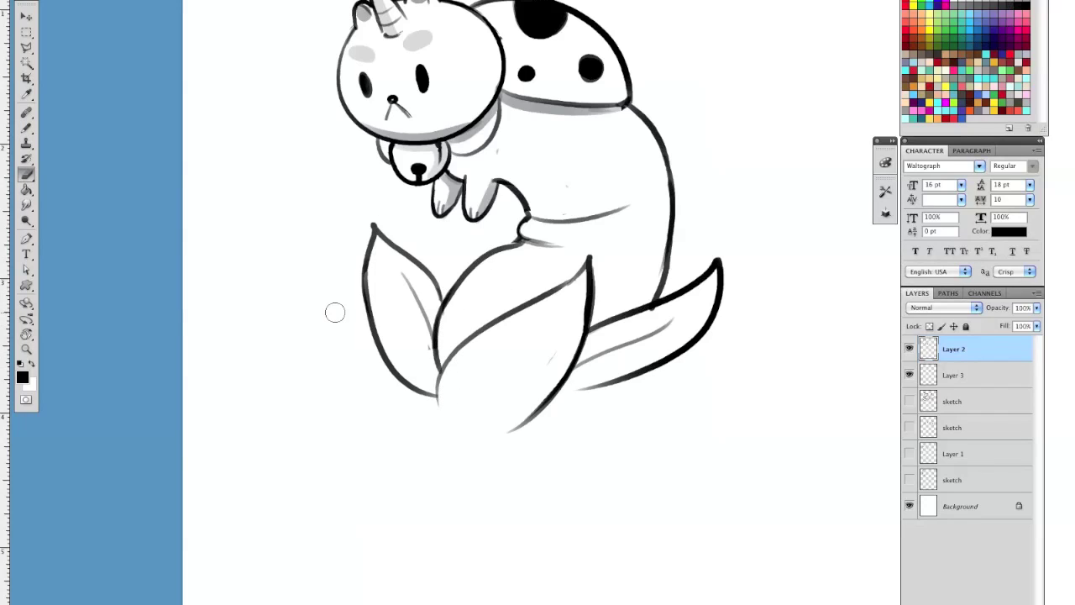
key(b)
key(e)
key(b)
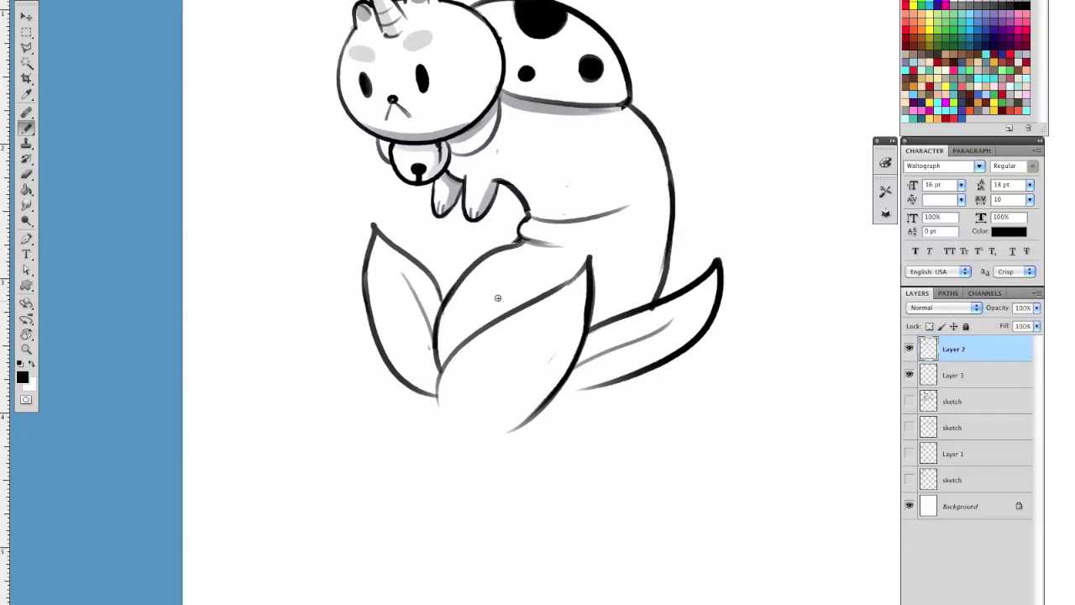
- Draw a solid black pointed leaf between the belly-side leaf and the belly line
mouse_move(430, 241)
mouse_down()
mouse_move(462, 277)
mouse_move(442, 285)
mouse_move(428, 229)
mouse_up()
key(super+alt+z)
key(super+alt+z)
key(super+alt+z)
mouse_move(429, 229)
mouse_down()
mouse_move(464, 288)
mouse_move(437, 286)
mouse_move(445, 295)
mouse_move(449, 262)
mouse_up()
key(e)
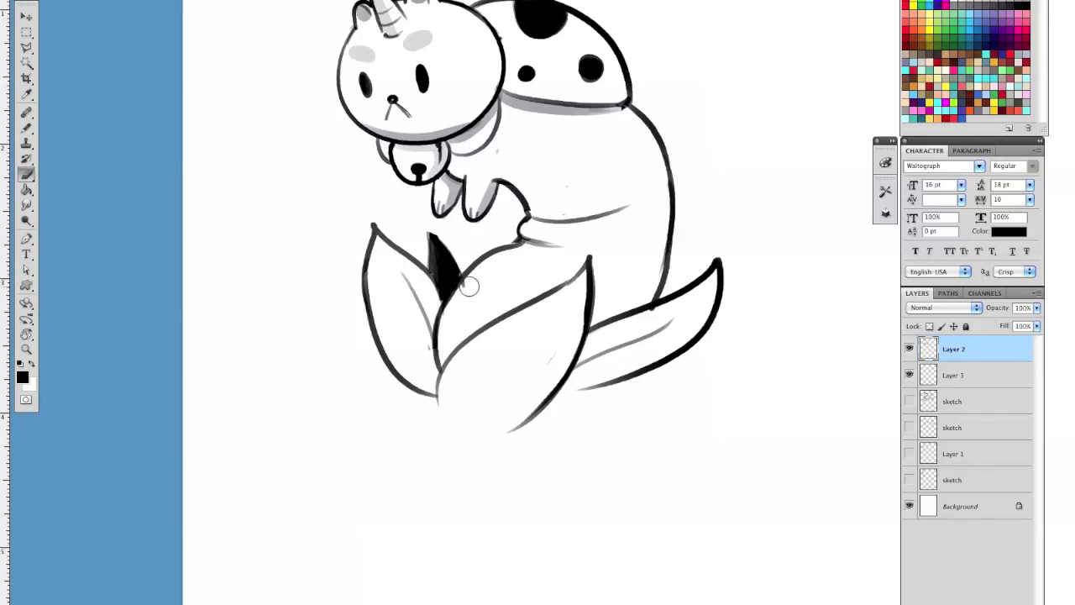
key(b)
- Thin out the back line and redraw it as a darker, smoother curve below the shell
key(e)
scroll(693, 411, right, 3)
scroll(693, 410, up, 2)
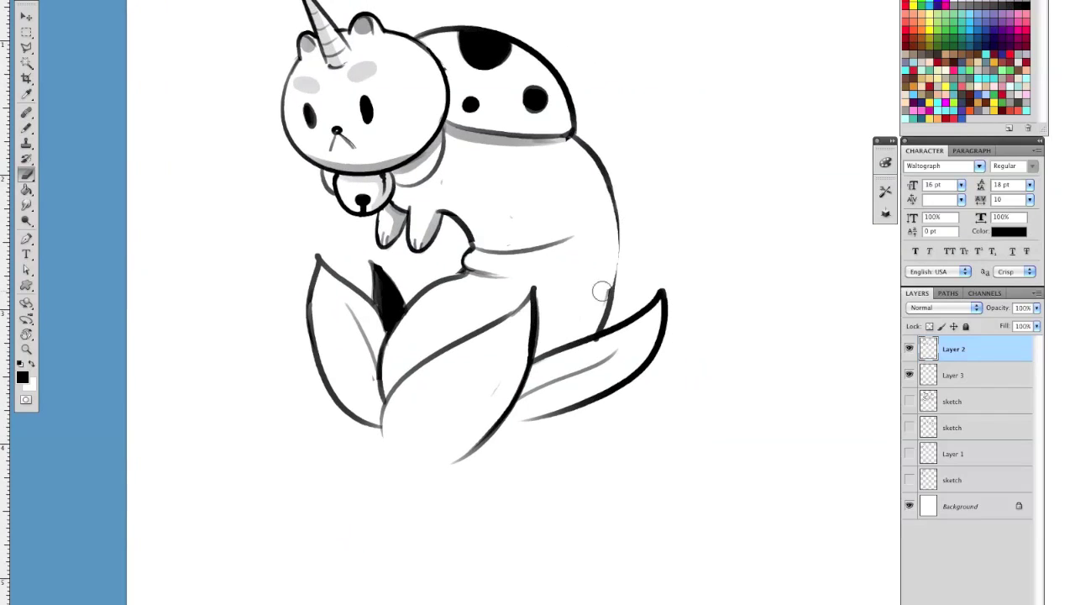
key(b)
drag(598, 165, 617, 262)
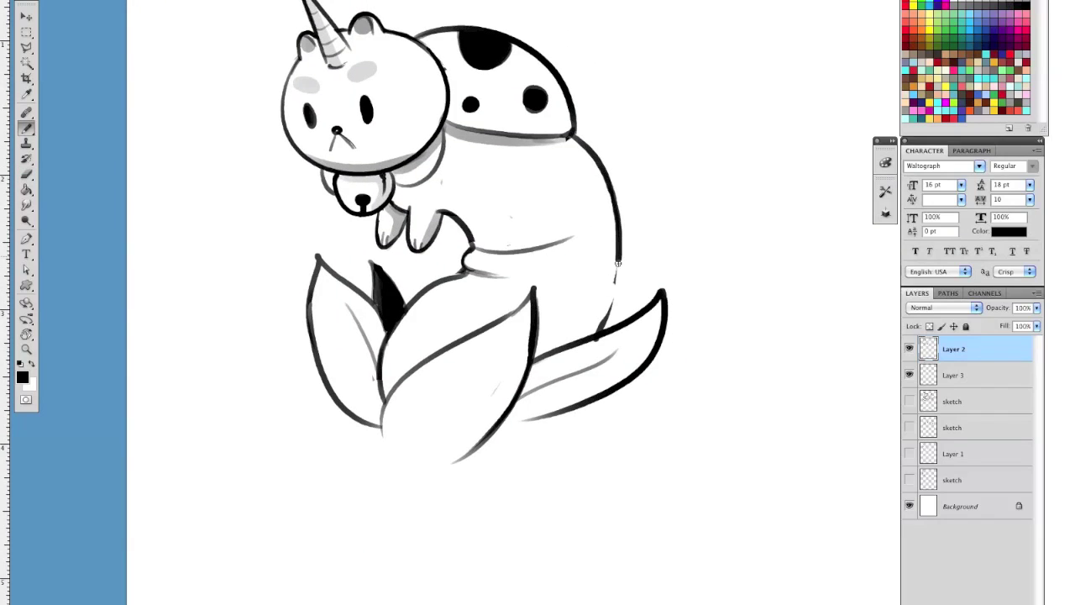
- Erase the lower edge of the back-side leaf and redraw it fuller toward the base
key(e)
mouse_move(601, 319)
mouse_down()
mouse_move(595, 334)
mouse_move(624, 375)
mouse_move(528, 420)
mouse_up()
key(b)
drag(665, 324, 540, 440)
- Draw a long curved midrib from the tip to the base of the large front leaf
drag(530, 292, 428, 436)
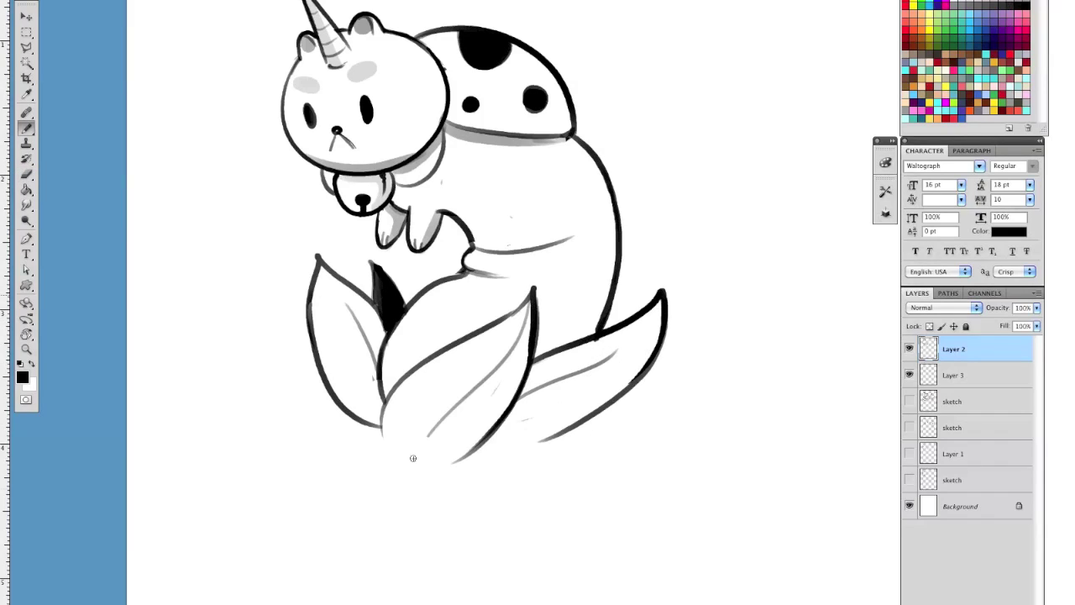
key(e)
key(b)
drag(717, 351, 546, 441)
key(ctrl+z)
drag(325, 375, 267, 396)
key(ctrl+z)
drag(680, 340, 571, 426)
key(ctrl+z)
mouse_move(664, 336)
mouse_down()
mouse_move(748, 335)
mouse_move(576, 428)
mouse_up()
key(ctrl+z)
- Draw a solid black leaf behind the back-side leaf and trim that leaf's lower edge thinner
mouse_move(603, 304)
mouse_down()
mouse_move(629, 317)
mouse_move(625, 290)
mouse_up()
key(e)
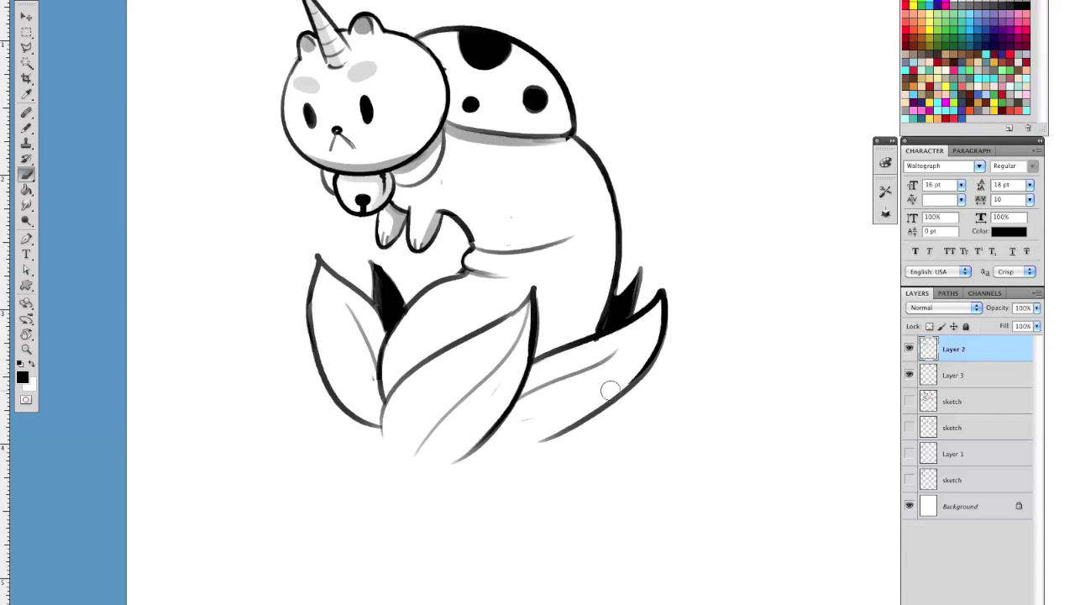
mouse_move(661, 330)
mouse_down()
mouse_move(563, 410)
mouse_move(629, 392)
mouse_move(545, 435)
mouse_up()
key(b)
key(e)
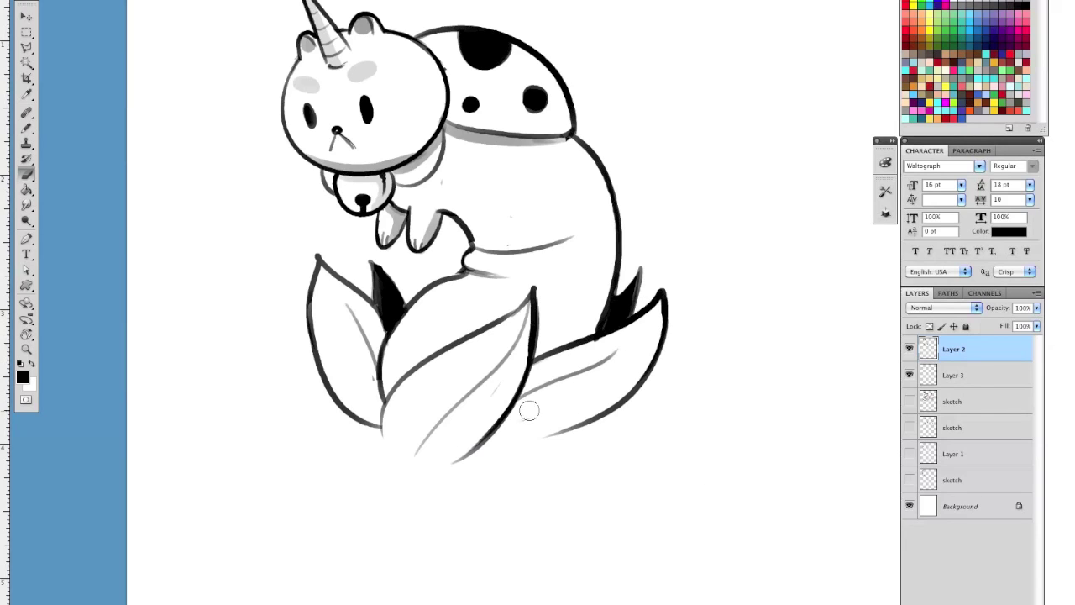
- Draw a small low pointed leaf on each side of the plant base
drag(700, 413, 716, 383)
key(b)
mouse_move(333, 346)
mouse_down()
mouse_move(356, 395)
mouse_move(377, 408)
mouse_up()
key(super+z)
drag(355, 371, 386, 439)
key(super+z)
drag(346, 364, 391, 430)
mouse_move(609, 389)
mouse_down()
mouse_move(675, 369)
mouse_move(550, 423)
mouse_up()
- Erase overlapping strokes and sharpen the tip of the low belly-side leaf
key(e)
drag(307, 345, 354, 370)
key(b)
key(e)
drag(290, 321, 298, 346)
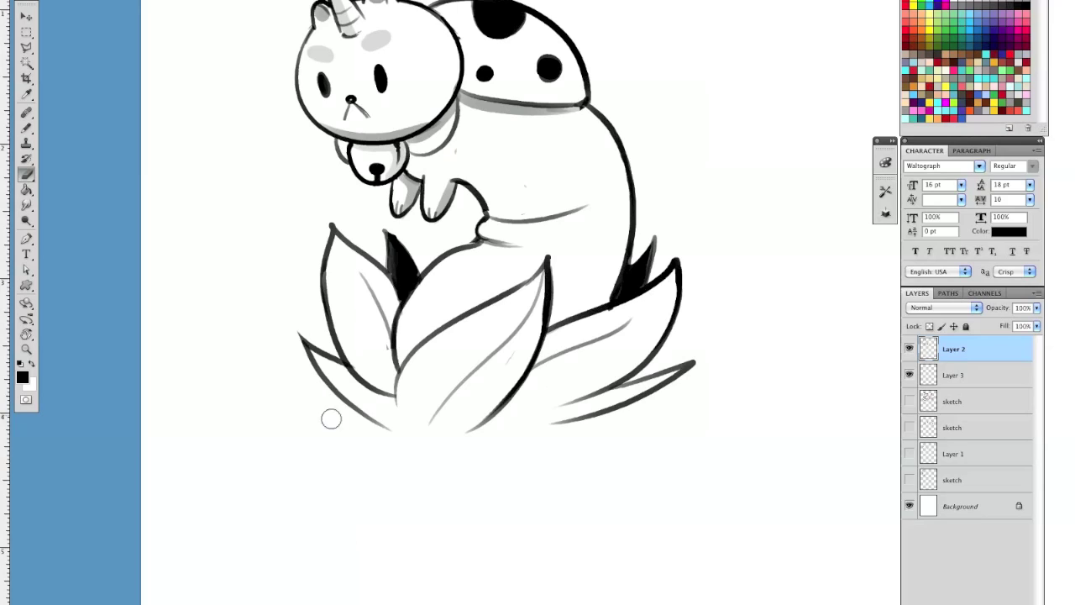
- Erase the low back-side leaf and redraw it slimmer, with its tip reaching farther outward
drag(555, 428, 708, 353)
drag(707, 354, 590, 418)
drag(657, 372, 623, 386)
key(b)
drag(682, 358, 580, 415)
key(ctrl+z)
drag(704, 353, 578, 417)
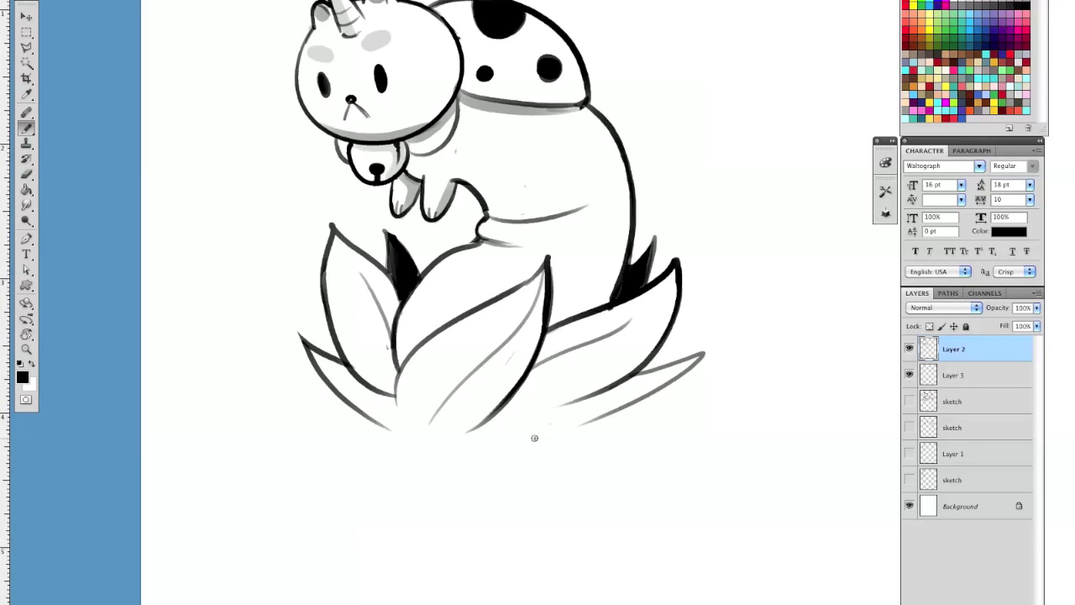
- Draw a small pointed leaf with a midrib between the large front leaf and the low back-side leaf
key(e)
key(b)
drag(518, 391, 512, 449)
key(ctrl+z)
drag(515, 392, 509, 446)
key(e)
drag(578, 389, 554, 407)
key(b)
drag(596, 371, 495, 429)
- Erase stray line ends around the low leaves and where the small front leaf overlaps its neighbours
key(e)
mouse_move(336, 398)
mouse_down()
mouse_move(388, 428)
mouse_move(401, 417)
mouse_up()
key(b)
key(e)
drag(584, 399, 596, 376)
drag(688, 460, 686, 483)
- Draw midribs in the two low side leaves and additional veins in the larger leaves
key(b)
drag(680, 386, 589, 424)
drag(315, 375, 372, 418)
drag(661, 422, 624, 452)
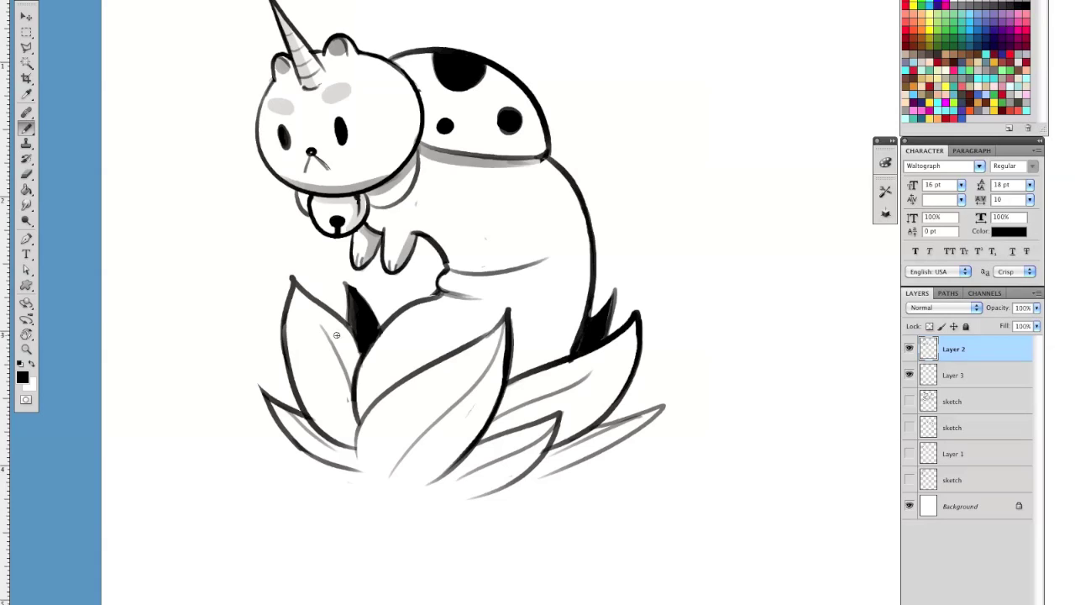
drag(360, 417, 313, 346)
drag(382, 485, 424, 382)
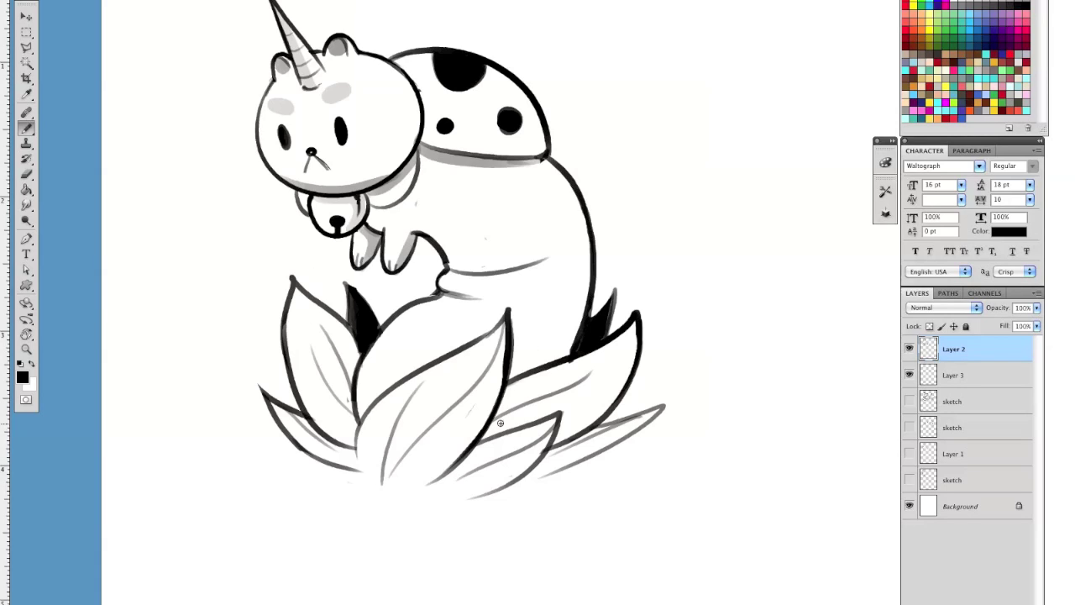
drag(561, 421, 619, 380)
- Shade the tall head-side leaf along the front leaves and the large front leaf's outer edge in grey
scroll(605, 444, up, 2)
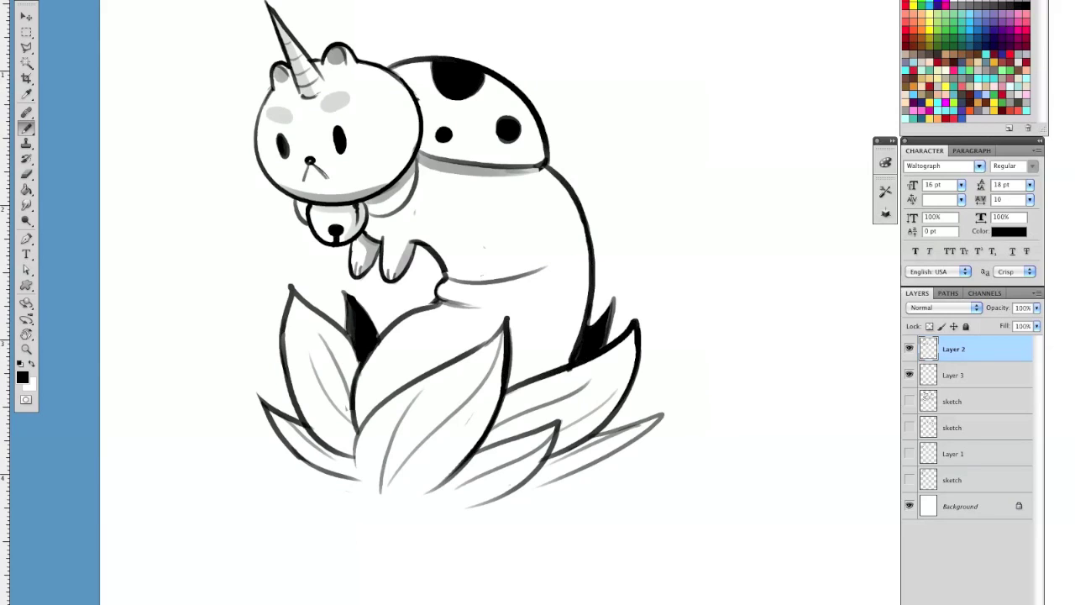
mouse_move(336, 326)
mouse_down()
mouse_move(344, 385)
mouse_move(355, 351)
mouse_move(347, 427)
mouse_move(351, 337)
mouse_move(353, 444)
mouse_up()
key(super+z)
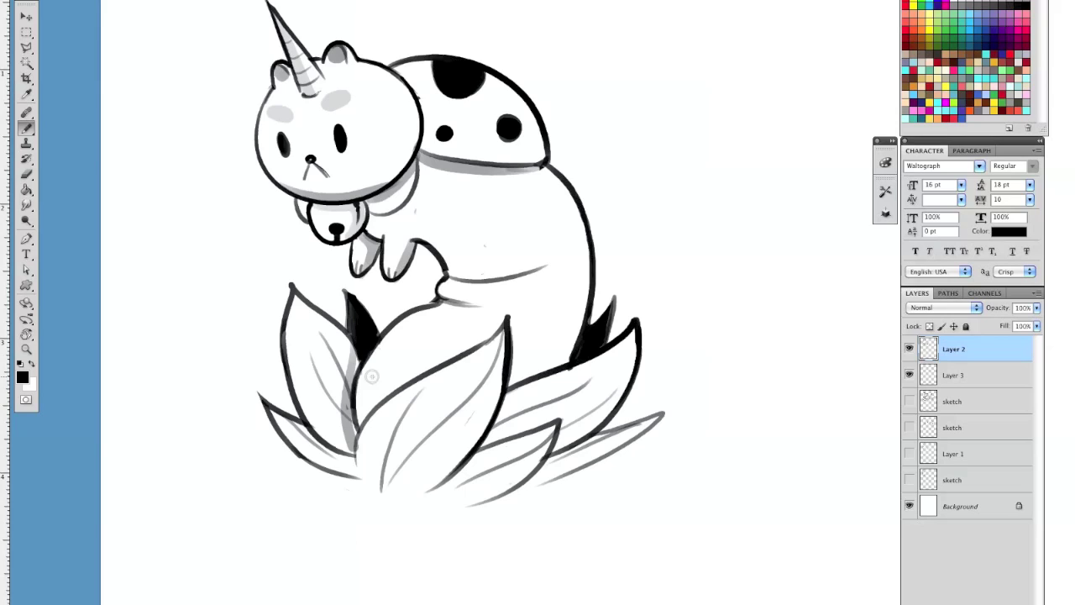
drag(507, 336, 430, 477)
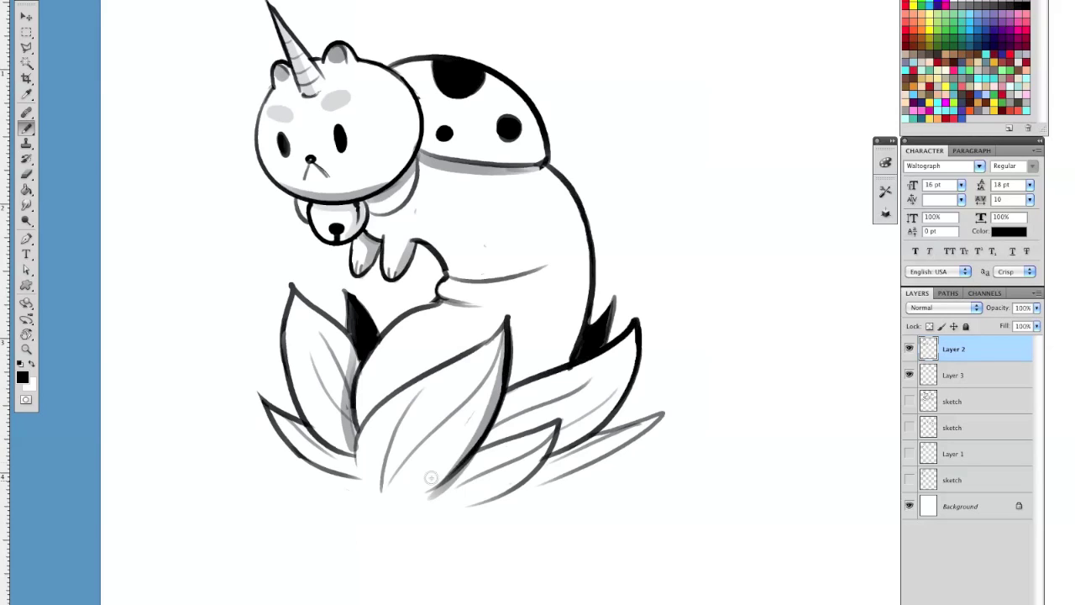
key(super+z)
mouse_move(507, 329)
mouse_down()
mouse_move(494, 393)
mouse_move(431, 476)
mouse_up()
key(super+z)
mouse_move(507, 328)
mouse_down()
mouse_move(439, 472)
mouse_move(502, 374)
mouse_move(425, 499)
mouse_up()
key(ctrl+z)
- Add grey shading to the undersides of the back-side leaves, the low head-side leaf and the large front leaf
mouse_move(557, 444)
mouse_down()
mouse_move(599, 418)
mouse_move(644, 318)
mouse_move(566, 434)
mouse_move(646, 326)
mouse_move(628, 369)
mouse_move(561, 443)
mouse_move(552, 447)
mouse_move(546, 420)
mouse_move(492, 473)
mouse_move(569, 453)
mouse_move(539, 480)
mouse_move(640, 425)
mouse_up()
key(ctrl+z)
key(ctrl+z)
mouse_move(529, 487)
mouse_down()
mouse_move(551, 461)
mouse_move(664, 413)
mouse_up()
mouse_move(300, 427)
mouse_down()
mouse_move(363, 469)
mouse_move(365, 454)
mouse_up()
key(e)
key(b)
drag(663, 419, 666, 401)
drag(507, 330, 387, 471)
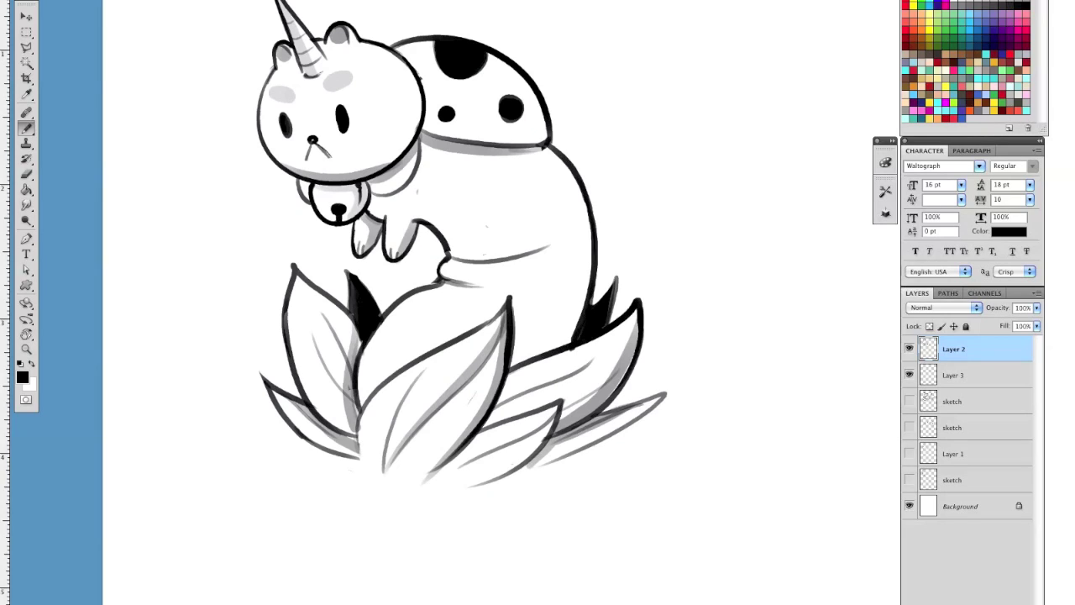
- Shade the creature's body with a curved light grey band following its back from the shell to the leaves
mouse_move(535, 161)
mouse_down()
mouse_move(558, 317)
mouse_move(537, 340)
mouse_up()
mouse_move(541, 163)
mouse_down()
mouse_move(569, 262)
mouse_move(521, 357)
mouse_up()
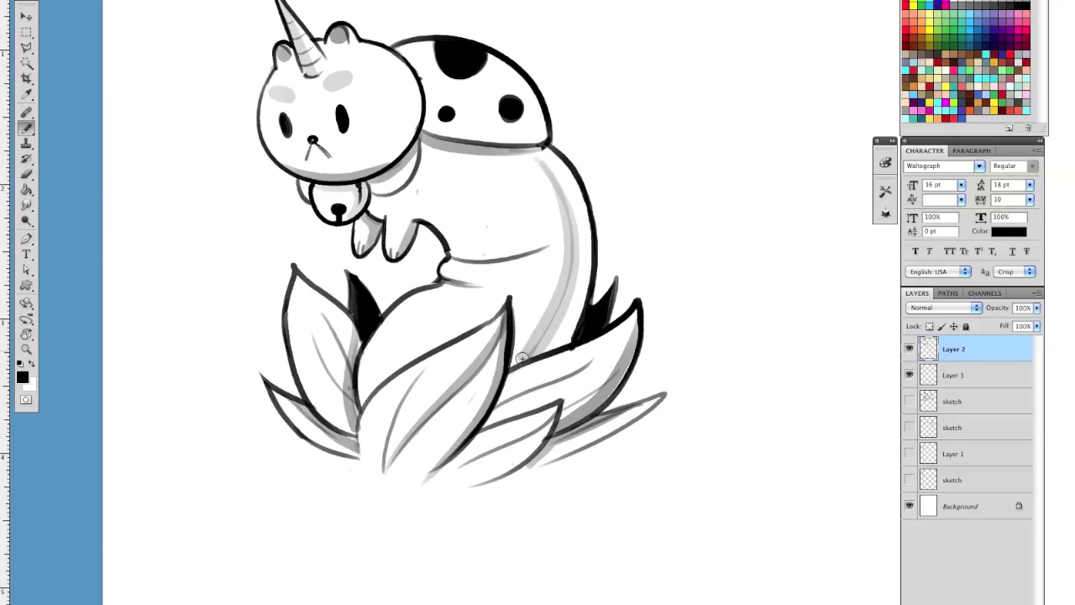
drag(542, 295, 539, 319)
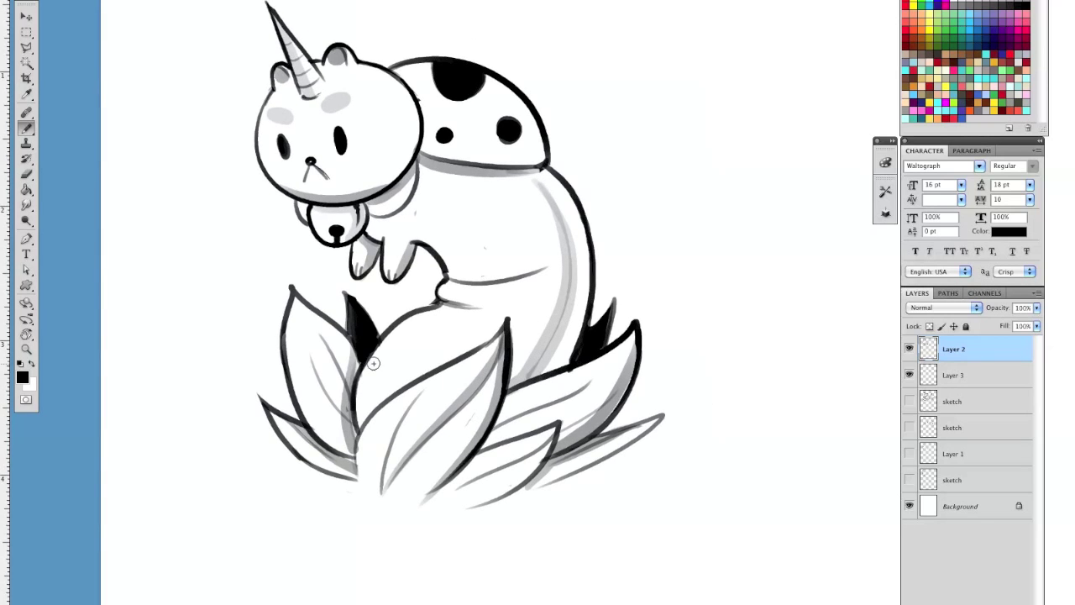
drag(571, 351, 564, 377)
- Erase a gap in the rounded outline behind the large front leaf, beside the dark leaf
key(a)
key(e)
drag(381, 368, 368, 386)
key(a)
key(b)
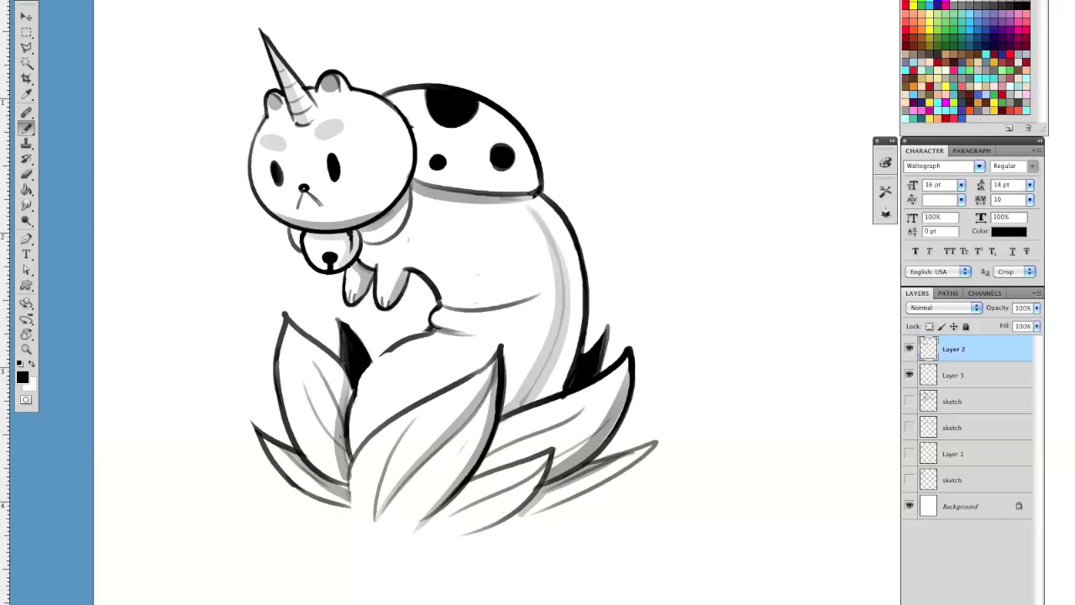
drag(439, 79, 437, 73)
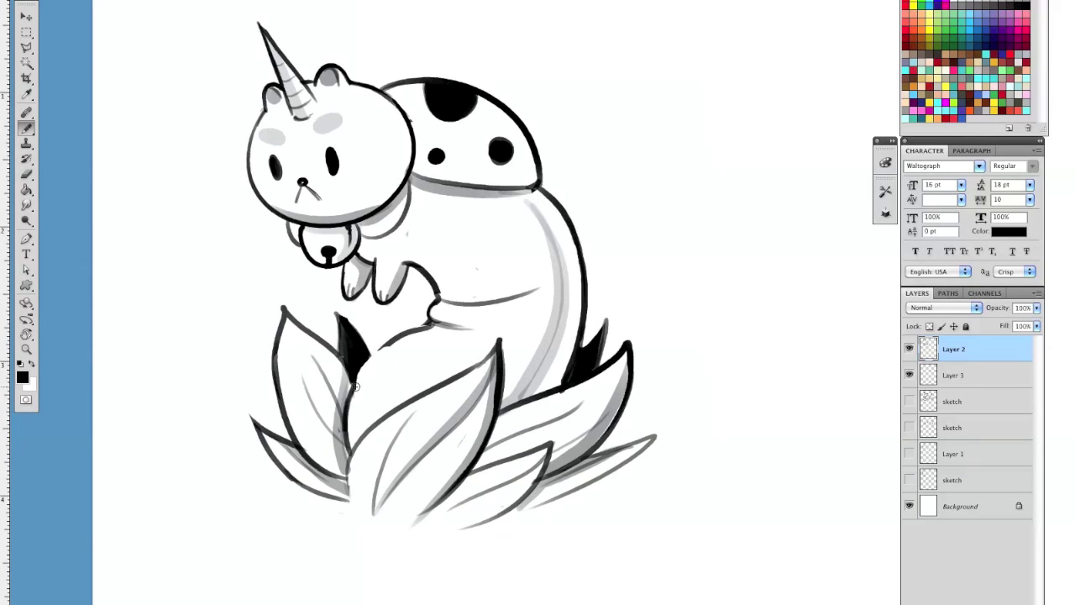
- Draw a round bulging eye with an iris ring and black pupil in the outline gap behind the front leaf
mouse_move(384, 346)
mouse_down()
mouse_move(357, 391)
mouse_move(366, 353)
mouse_move(407, 384)
mouse_up()
key(e)
key(b)
drag(375, 346, 408, 385)
key(e)
mouse_move(366, 352)
mouse_down()
mouse_move(382, 360)
mouse_move(378, 370)
mouse_up()
key(b)
key(e)
key(b)
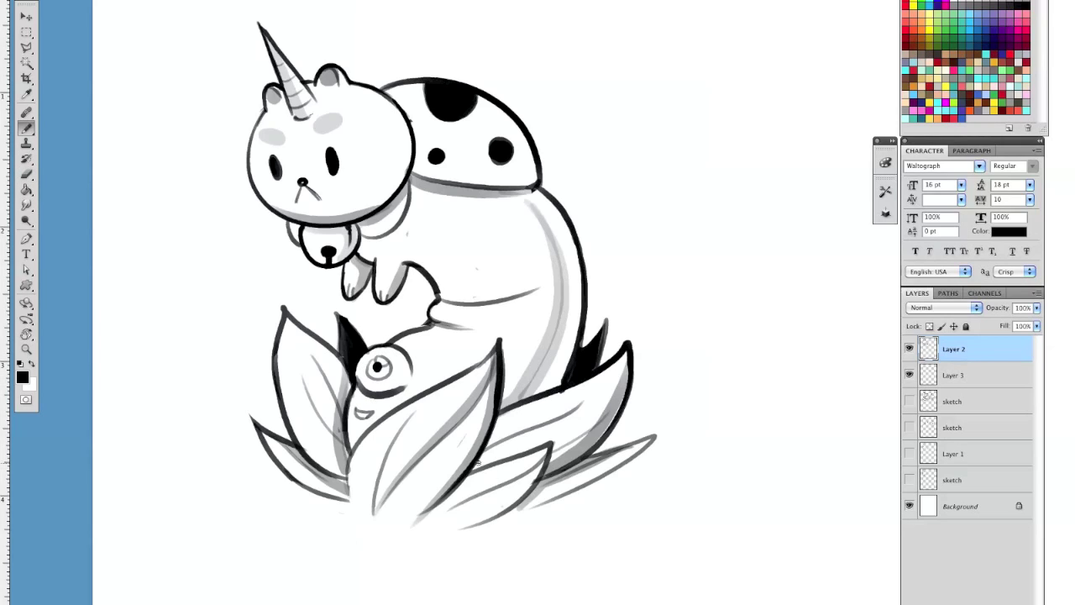
- Complete the bulging eye with a narrow lower lid shape and short lashes above and beside it
key(e)
key(b)
mouse_move(614, 422)
mouse_down()
mouse_move(623, 393)
mouse_move(602, 361)
mouse_up()
drag(338, 401, 343, 443)
drag(345, 322, 405, 323)
key(e)
key(b)
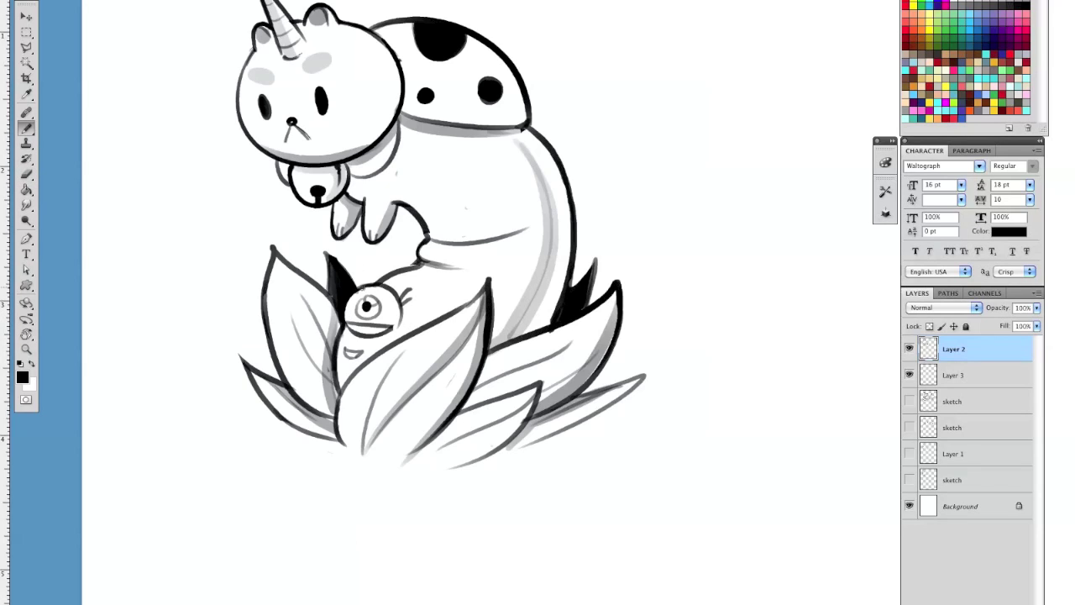
drag(369, 266, 364, 304)
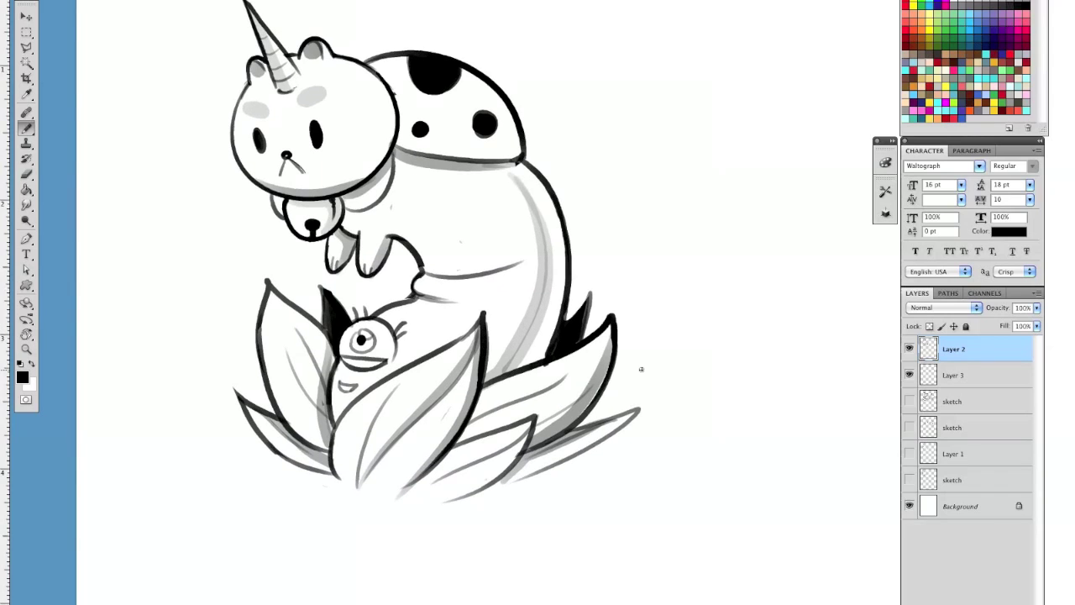
- Replace the small mark below the eye with a jagged black fringe reaching into the leaf gap
key(e)
mouse_move(357, 382)
mouse_down()
mouse_move(336, 391)
mouse_move(353, 387)
mouse_move(329, 375)
mouse_move(333, 416)
mouse_up()
key(b)
key(e)
key(b)
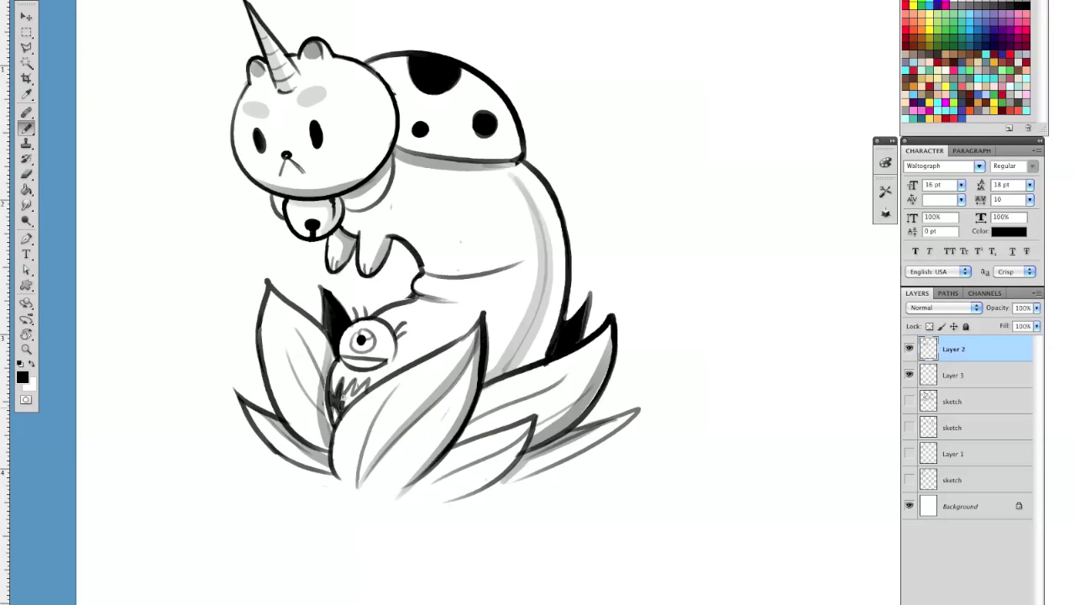
drag(345, 403, 361, 388)
key(e)
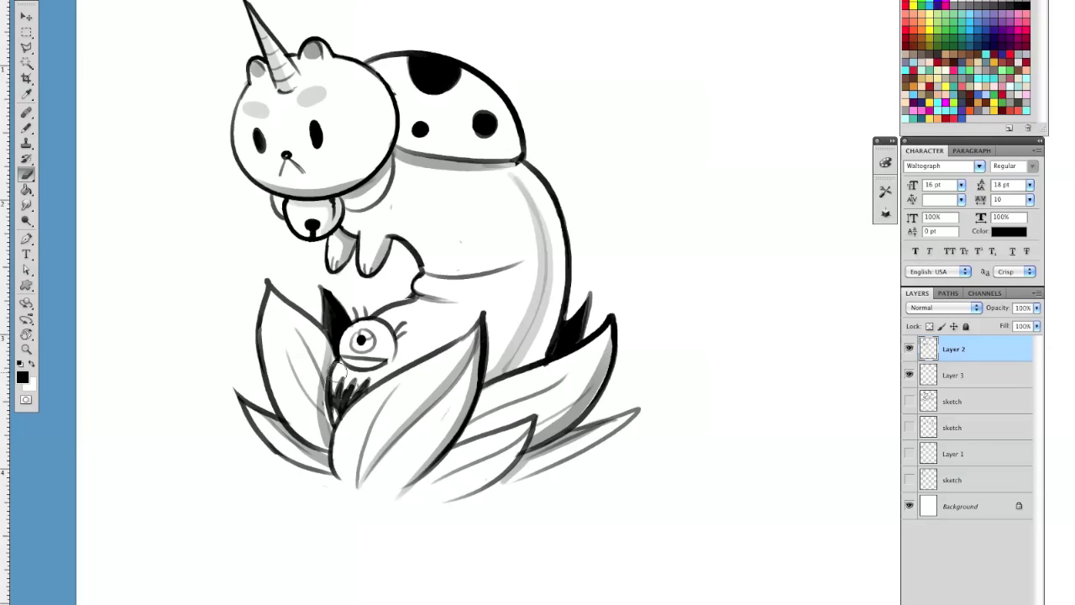
key(b)
drag(354, 382, 363, 400)
- Refine the black fringe's edges and shape a small white detail at its base between the leaves
key(e)
key(b)
key(e)
key(b)
drag(336, 413, 335, 430)
key(e)
key(b)
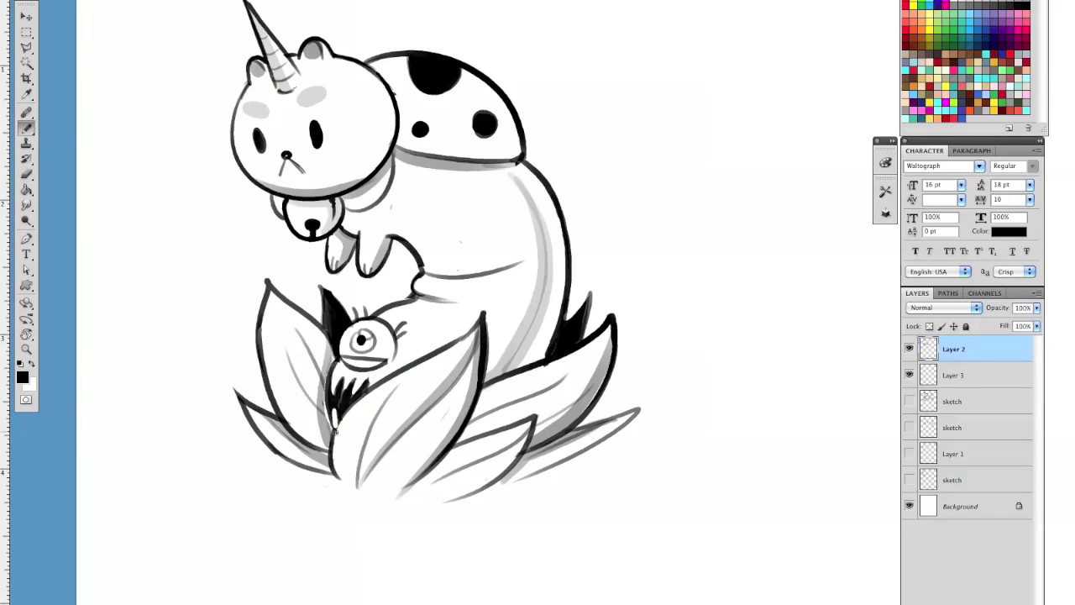
drag(334, 410, 332, 424)
key(e)
key(b)
key(e)
key(b)
key(e)
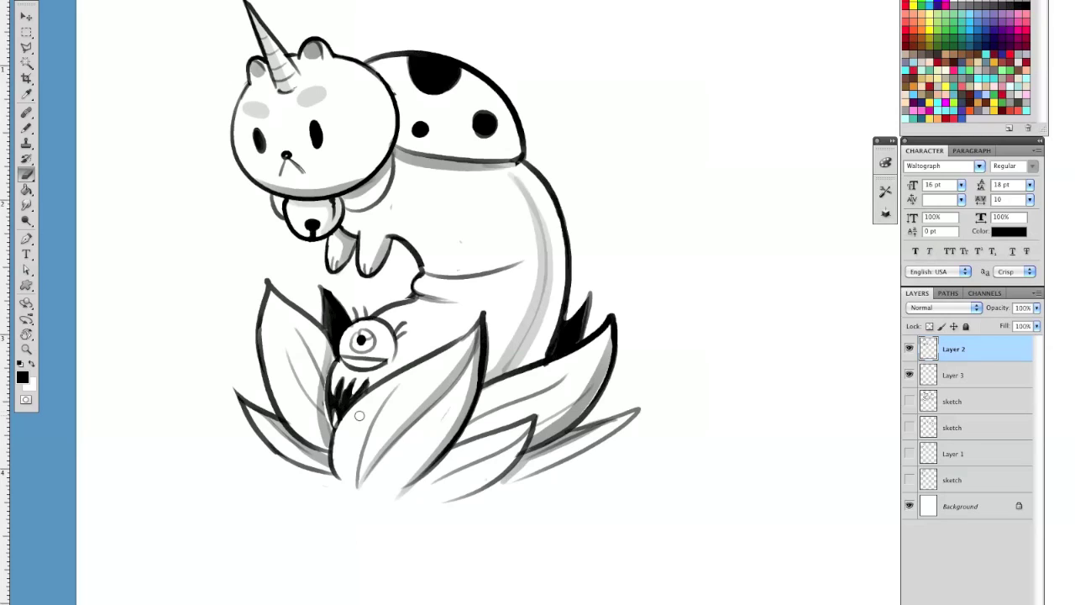
key(b)
key(e)
key(b)
key(e)
key(b)
key(e)
- Draw short grey fur marks on the cat's head near its rear edge
scroll(619, 465, down, 2)
scroll(619, 465, right, 1)
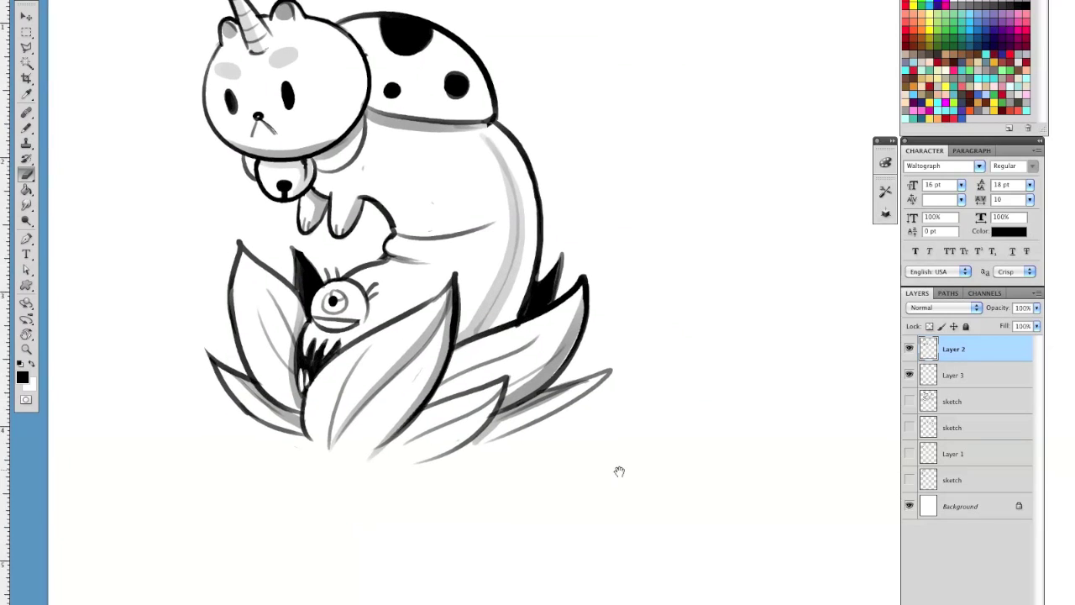
key(b)
drag(509, 159, 552, 225)
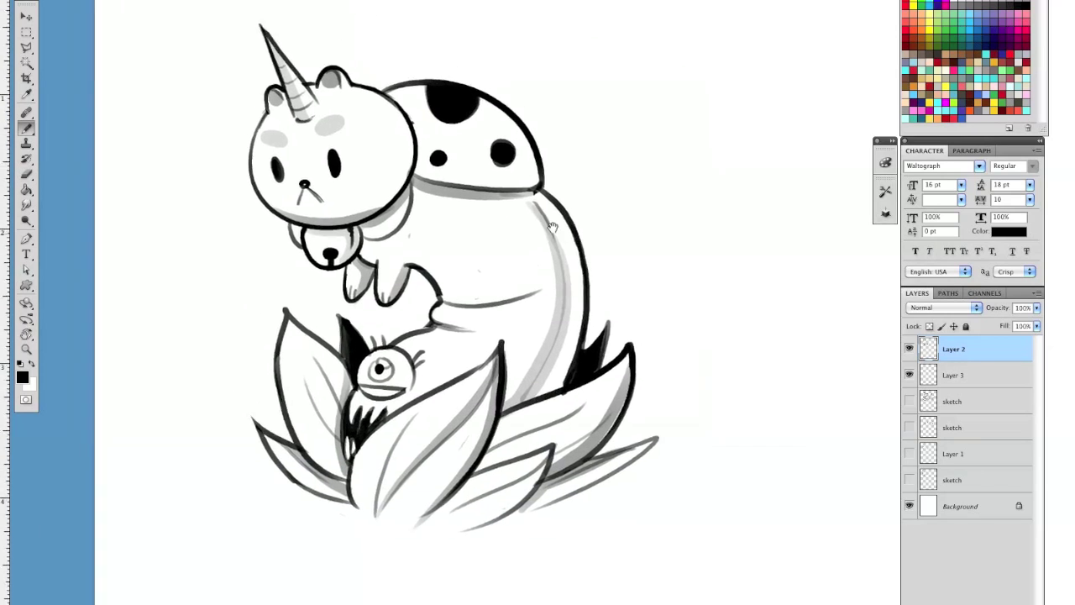
drag(630, 536, 634, 535)
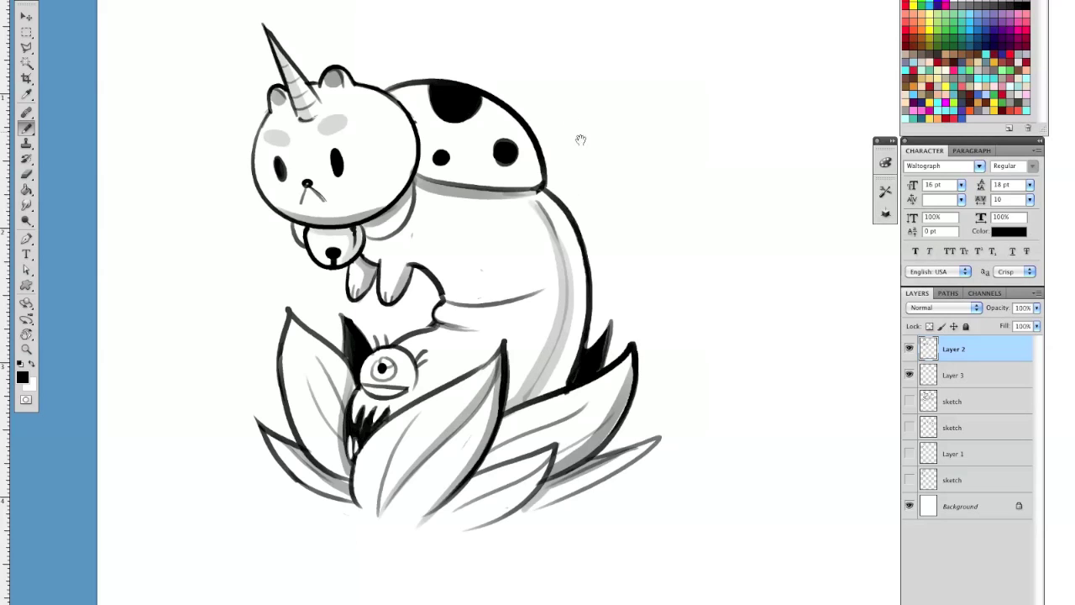
drag(579, 139, 587, 153)
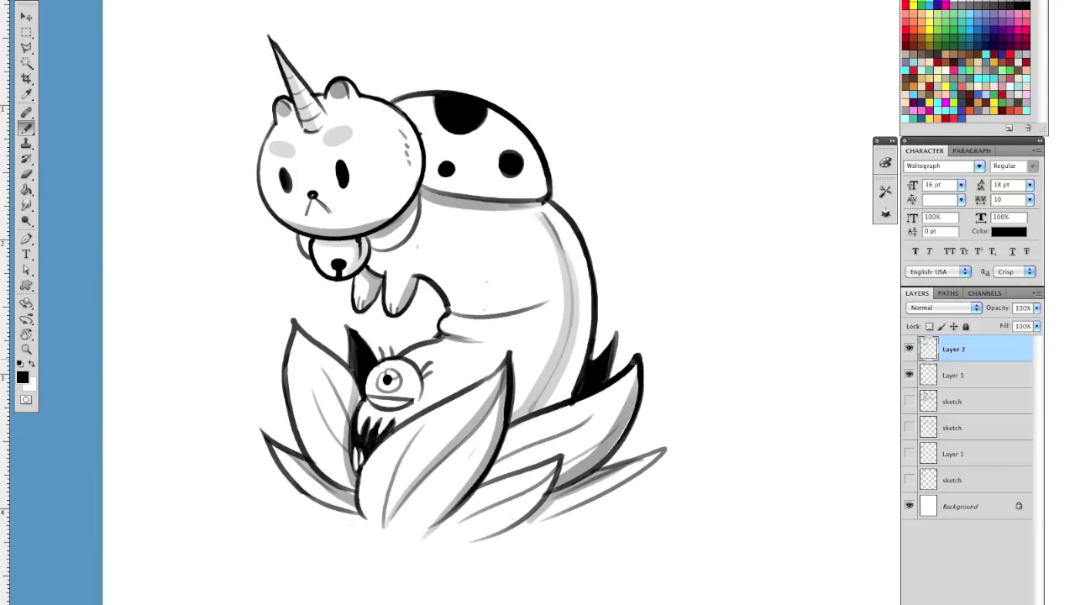
- Draw tall S-curved tentacle outlines rising from the leaf cluster on both sides of the creature
drag(578, 335, 638, 141)
key(ctrl+z)
drag(689, 440, 722, 399)
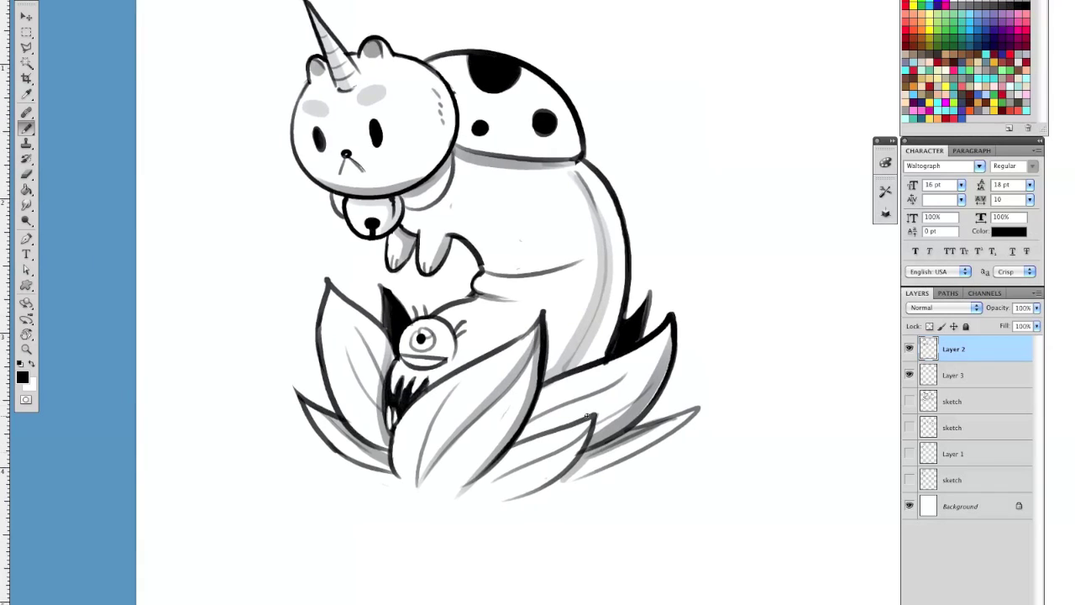
drag(319, 471, 244, 231)
mouse_move(548, 483)
mouse_down()
mouse_move(736, 233)
mouse_move(797, 216)
mouse_up()
key(ctrl+z)
mouse_move(729, 239)
mouse_down()
mouse_move(811, 206)
mouse_move(749, 267)
mouse_up()
key(ctrl+z)
mouse_move(815, 208)
mouse_down()
mouse_move(746, 270)
mouse_move(714, 456)
mouse_up()
- Redraw the outer edge of the head-side tentacle until it sweeps smoothly down to the leaf base
mouse_move(241, 229)
mouse_down()
mouse_move(213, 290)
mouse_move(249, 311)
mouse_move(305, 483)
mouse_up()
key(ctrl+z)
key(ctrl+z)
drag(239, 314, 334, 509)
key(ctrl+z)
mouse_move(243, 314)
mouse_down()
mouse_move(220, 393)
mouse_move(303, 504)
mouse_up()
key(ctrl+z)
drag(242, 316, 285, 467)
key(ctrl+z)
drag(239, 311, 308, 499)
key(ctrl+z)
mouse_move(238, 320)
mouse_down()
mouse_move(257, 483)
mouse_move(286, 499)
mouse_up()
- Erase and redraw the lower outer edge of the back-side tentacle so it curves in beneath the leaves
key(e)
drag(724, 450, 763, 361)
key(z)
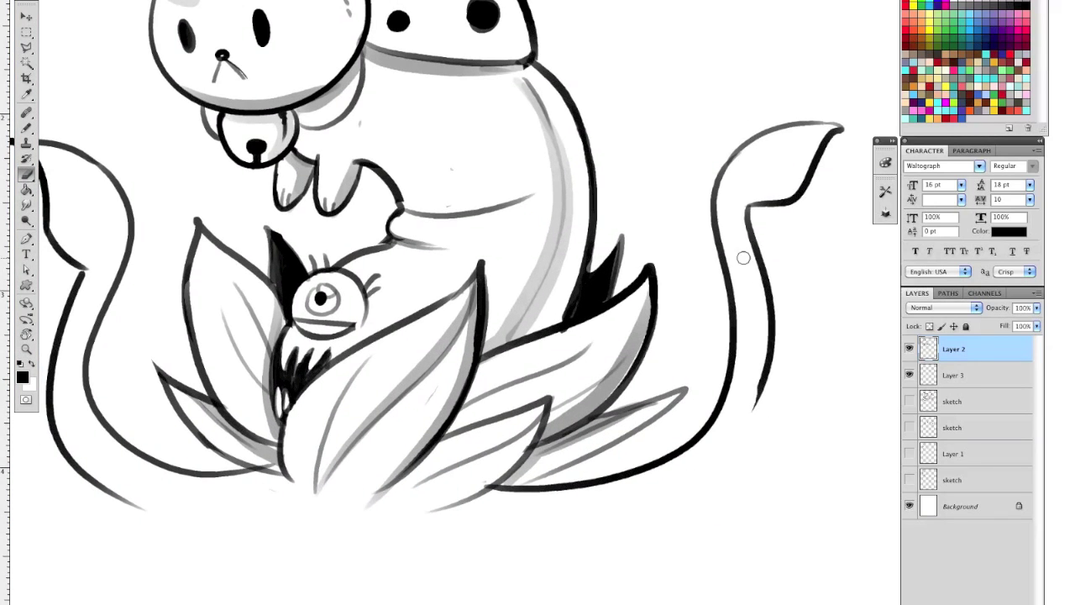
key(b)
key(e)
mouse_move(767, 319)
mouse_down()
mouse_move(640, 534)
mouse_move(835, 447)
mouse_up()
key(b)
- Draw a thin inner contour line from the tip of the head-side tentacle down to its bend
drag(463, 262, 465, 282)
mouse_move(202, 90)
mouse_down()
mouse_move(261, 173)
mouse_move(281, 179)
mouse_move(262, 281)
mouse_up()
key(super+z)
key(super+z)
drag(257, 125, 266, 266)
key(super+z)
drag(271, 154, 264, 283)
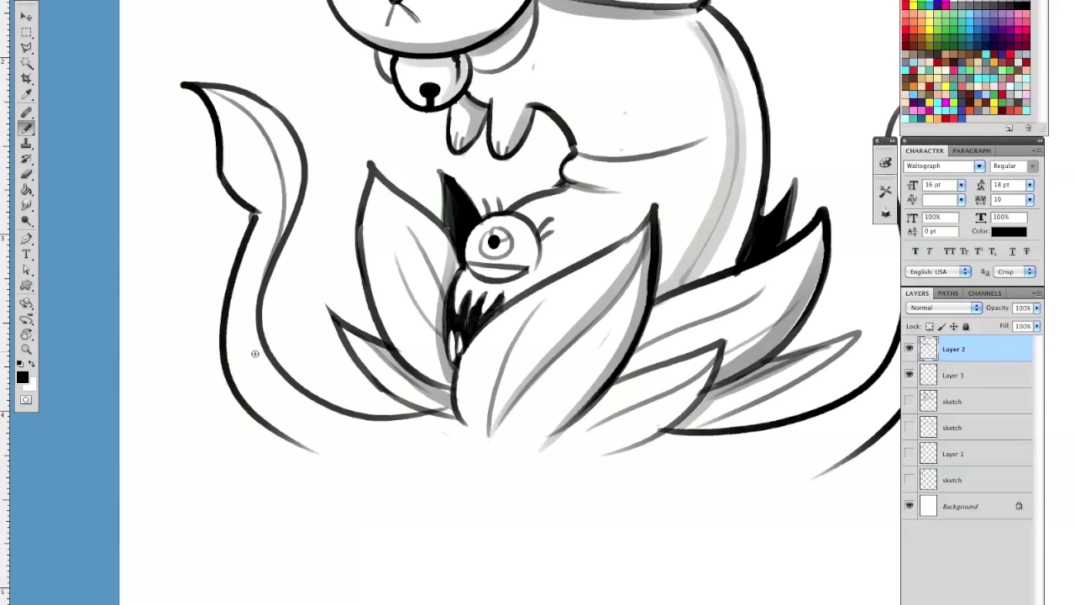
- Draw small round suckers inside the head-side tentacle and matching bumps along its outer edge
key(e)
key(b)
drag(217, 126, 220, 145)
drag(220, 187, 236, 201)
drag(250, 165, 250, 177)
key(e)
mouse_move(240, 246)
mouse_down()
mouse_move(237, 267)
mouse_move(261, 241)
mouse_up()
key(b)
key(e)
key(b)
key(e)
drag(225, 307, 225, 309)
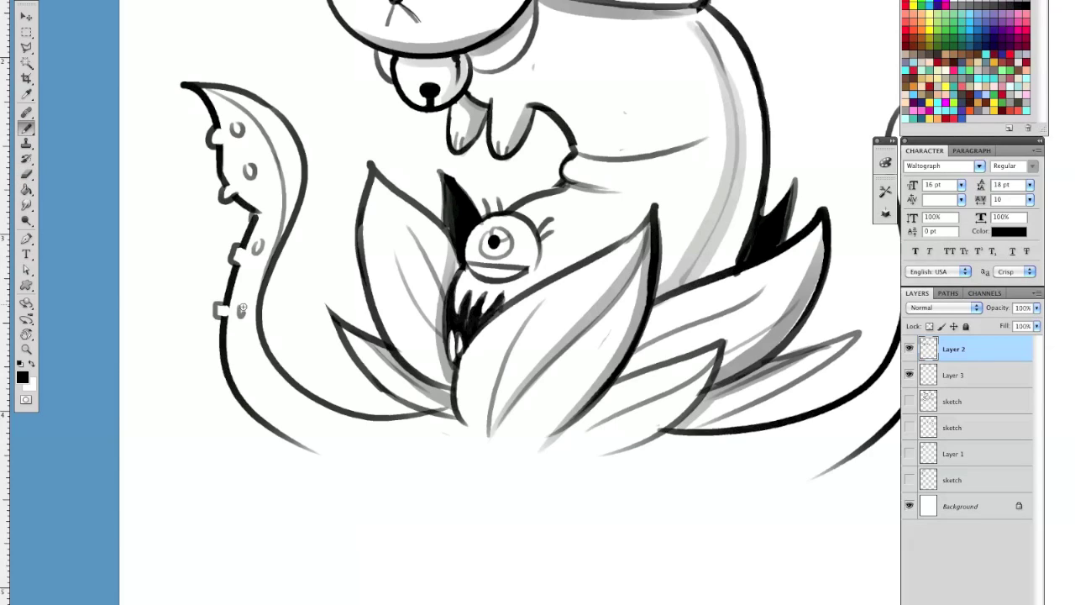
- Continue the suckers and edge bumps down the lower part of the head-side tentacle
key(e)
mouse_move(225, 356)
mouse_down()
mouse_move(225, 373)
mouse_move(285, 417)
mouse_move(241, 356)
mouse_up()
key(b)
key(e)
key(b)
mouse_move(435, 414)
mouse_down()
mouse_move(330, 388)
mouse_move(416, 375)
mouse_up()
drag(280, 345, 388, 390)
- Draw a thin inner contour line from the back-side tentacle's tip down its stem and clean up the strokes
drag(683, 413, 341, 509)
drag(642, 129, 567, 218)
key(super+z)
drag(649, 124, 550, 273)
key(e)
drag(561, 203, 581, 349)
key(b)
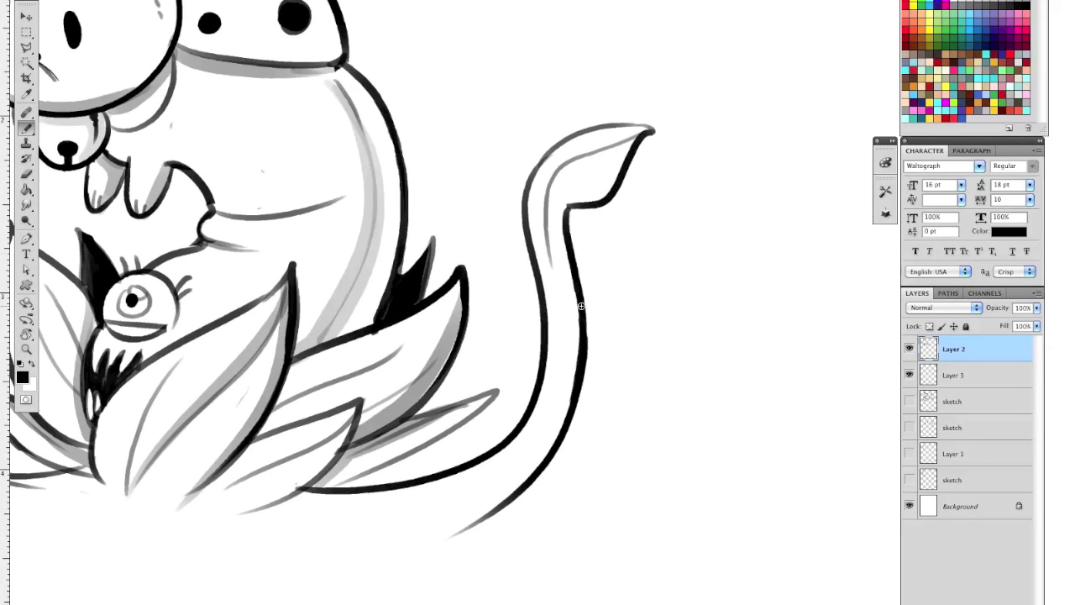
- Draw round suckers on the back-side tentacle's tip and stem, plus a first bump on its outer edge
drag(584, 169, 609, 165)
drag(595, 184, 598, 183)
key(e)
drag(564, 253, 575, 246)
key(b)
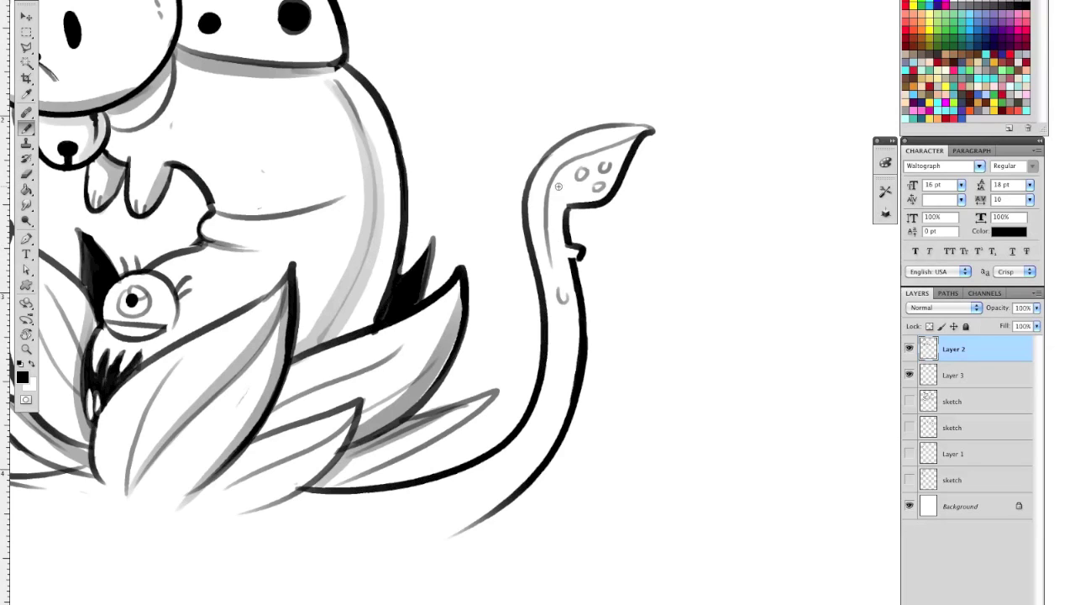
drag(561, 334, 569, 344)
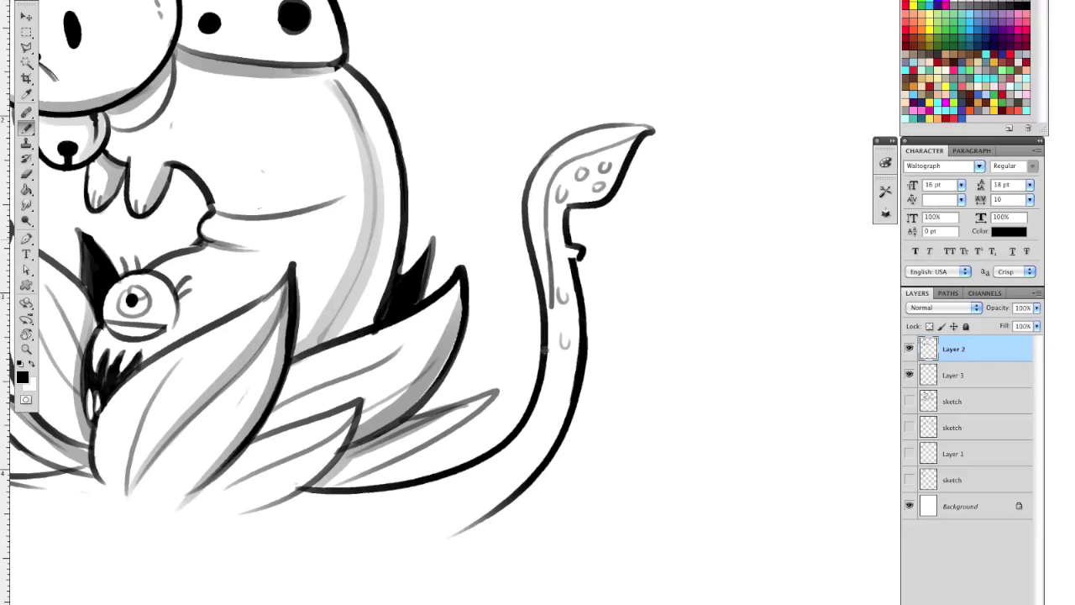
- Erase the inner contour along the back-side tentacle's stem and redraw it reaching farther down
key(e)
drag(552, 213, 553, 324)
key(b)
drag(549, 196, 550, 344)
- Redraw the stem's upper sucker and add two more sucker bumps down the back-side tentacle's outer edge
key(e)
mouse_move(561, 289)
mouse_down()
mouse_move(564, 346)
mouse_move(578, 288)
mouse_move(593, 295)
mouse_move(567, 298)
mouse_up()
key(b)
key(e)
key(b)
drag(561, 277, 567, 279)
key(e)
drag(560, 327, 585, 347)
key(b)
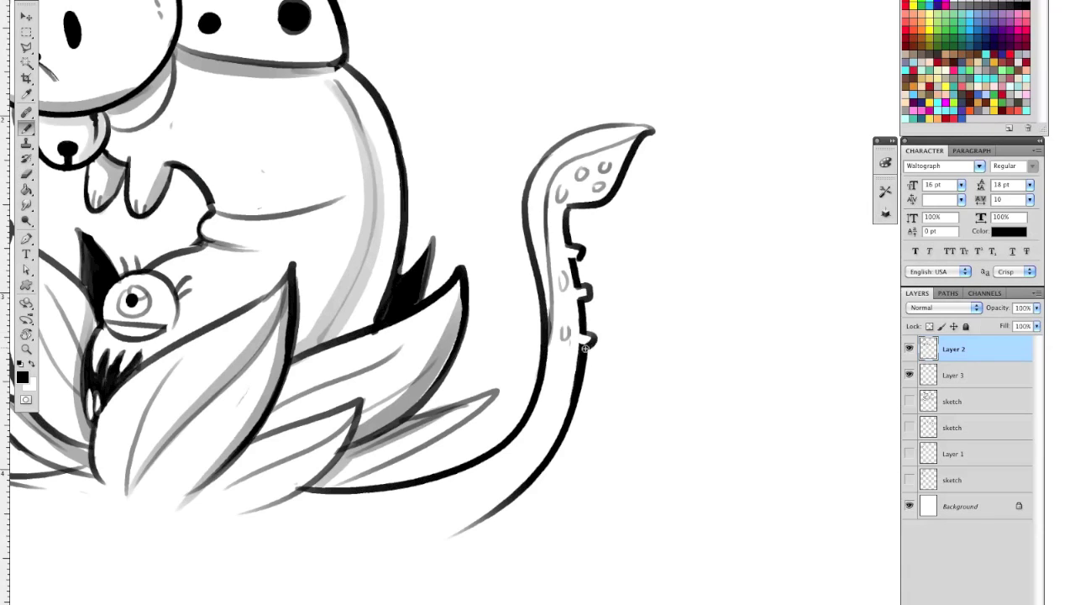
- Clean up the back-side tentacle's outer edge and draw two more suckers down its curving stem
key(e)
mouse_move(555, 388)
mouse_down()
mouse_move(561, 376)
mouse_move(581, 389)
mouse_up()
key(b)
scroll(677, 383, down, 3)
scroll(677, 384, left, 5)
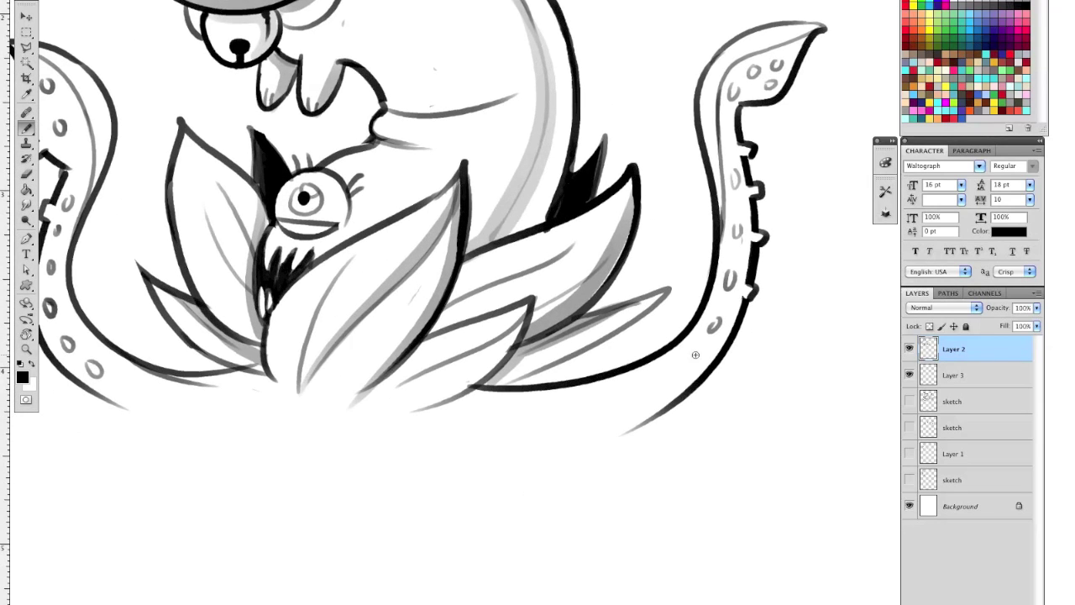
- Extend the lower outlines of the front-side and back-side tentacles to the base of the leaves
scroll(552, 343, down, 2)
scroll(552, 344, left, 6)
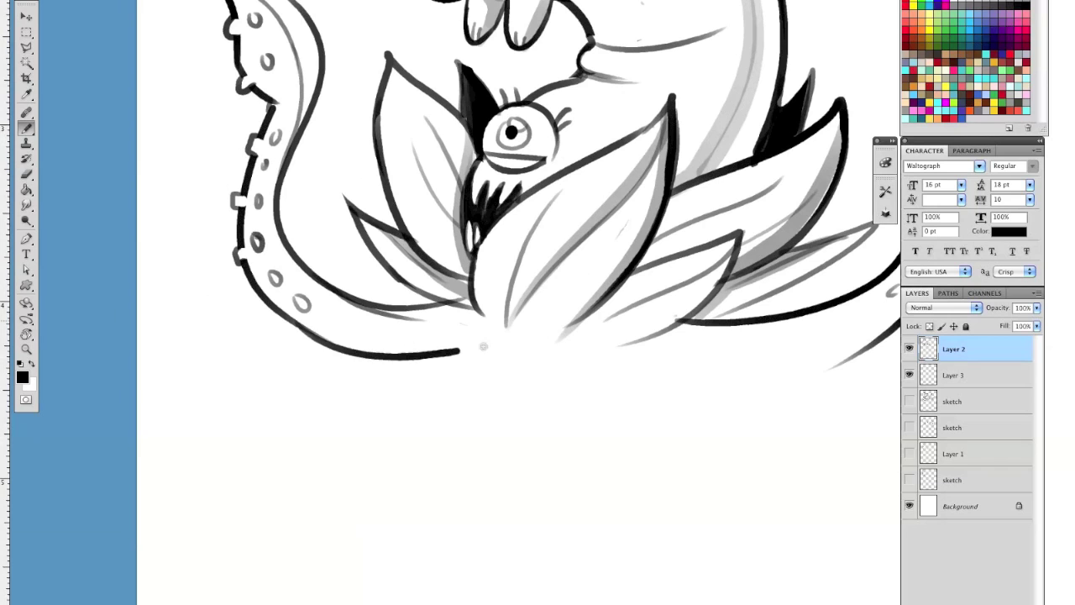
drag(321, 331, 504, 346)
scroll(480, 395, right, 6)
scroll(479, 395, up, 1)
mouse_move(392, 400)
mouse_down()
mouse_move(652, 375)
mouse_move(622, 395)
mouse_up()
- Redraw and clean up the outline ends around the central leaf's base where the tentacles meet it
key(e)
key(b)
key(e)
drag(414, 385, 513, 376)
drag(361, 348, 367, 360)
key(b)
drag(343, 319, 387, 370)
key(e)
mouse_move(350, 298)
mouse_down()
mouse_move(377, 362)
mouse_move(367, 367)
mouse_up()
key(ctrl+z)
- Draw the lower edge of the small back-side leaf so it joins the base of the plant
key(b)
mouse_move(481, 325)
mouse_down()
mouse_move(355, 368)
mouse_move(491, 374)
mouse_move(434, 378)
mouse_move(555, 343)
mouse_up()
drag(333, 404, 371, 352)
key(super+minus)
key(super+minus)
key(super+minus)
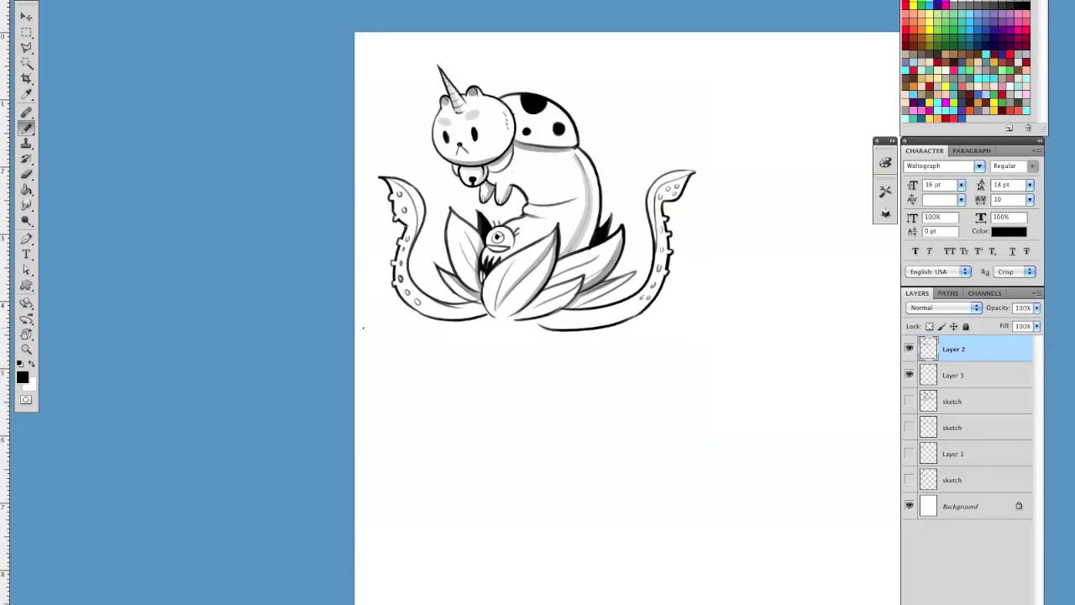
- Draw an inner contour along the back-side tentacle's lower stem and darken the joints where the tentacles meet the leaves
key(ctrl+plus)
key(ctrl+plus)
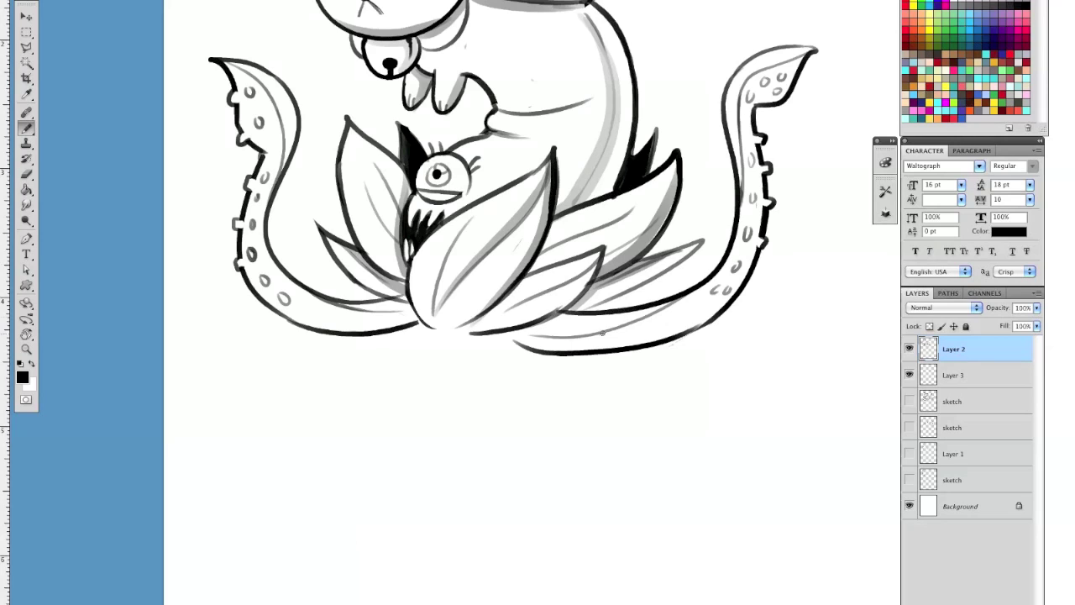
drag(713, 276, 536, 332)
drag(607, 376, 617, 463)
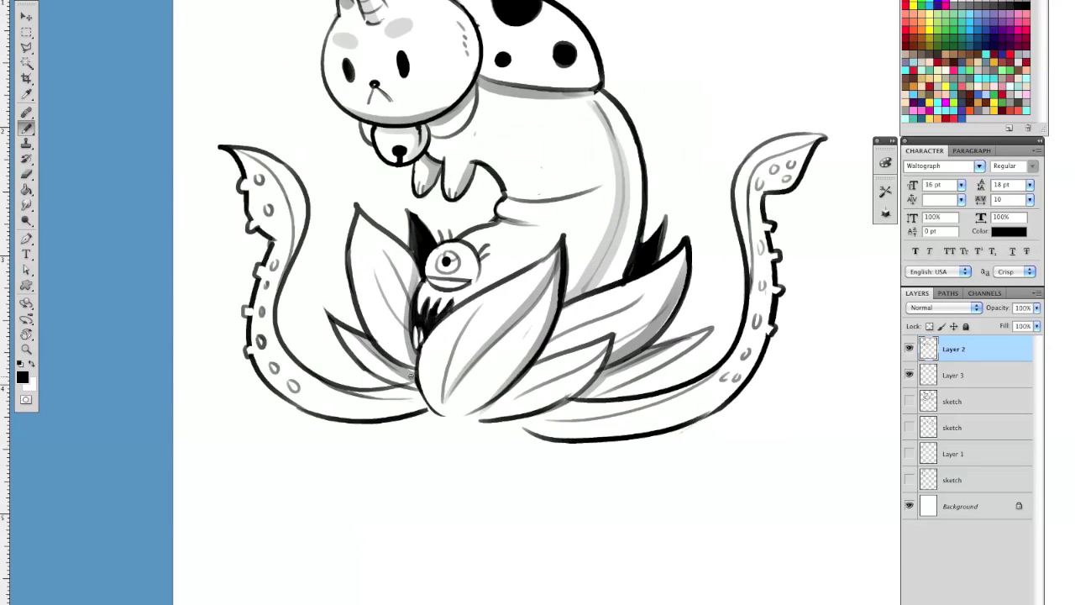
drag(410, 391, 425, 409)
drag(568, 403, 522, 425)
drag(597, 440, 605, 409)
- Draw the first curved, pointed roots hanging below the front-side tentacle's base, undoing misplaced strokes
drag(397, 392, 471, 452)
key(super+z)
mouse_move(393, 394)
mouse_down()
mouse_move(404, 451)
mouse_move(403, 406)
mouse_move(354, 437)
mouse_up()
key(super+z)
key(super+z)
mouse_move(371, 393)
mouse_down()
mouse_move(357, 414)
mouse_move(385, 396)
mouse_up()
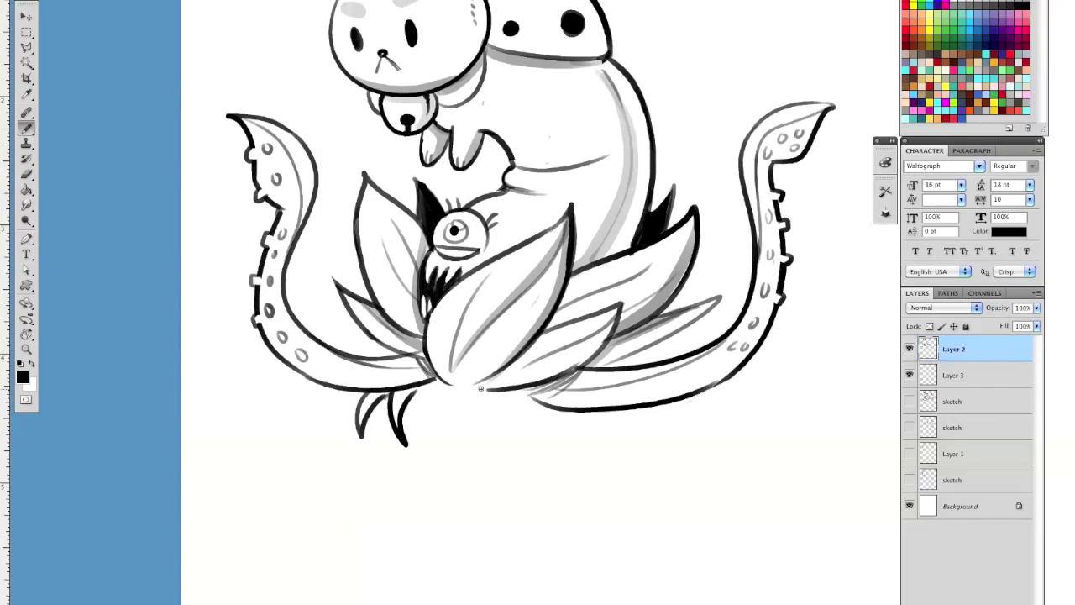
- Continue the row of pointed roots beneath the central leaf and across to the back-side tentacle
mouse_move(424, 385)
mouse_down()
mouse_move(450, 449)
mouse_move(439, 446)
mouse_move(443, 393)
mouse_move(508, 367)
mouse_up()
key(super+z)
key(e)
drag(455, 392, 463, 448)
key(b)
drag(458, 387, 463, 451)
mouse_move(492, 389)
mouse_down()
mouse_move(510, 417)
mouse_move(502, 387)
mouse_move(513, 421)
mouse_move(524, 399)
mouse_move(571, 407)
mouse_move(547, 409)
mouse_move(564, 445)
mouse_up()
key(super+z)
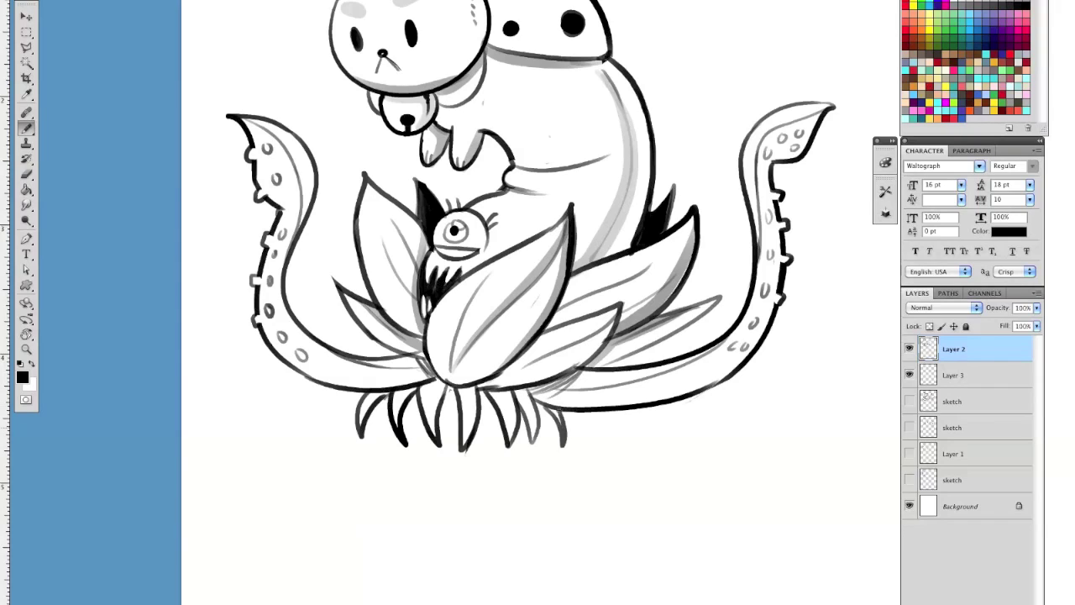
- Add one more root at the front-side end, thicken the back-side end root and darken the gap between the central roots
drag(337, 421, 353, 393)
key(super+z)
key(e)
drag(559, 430, 554, 444)
key(b)
mouse_move(453, 442)
mouse_down()
mouse_move(449, 386)
mouse_move(449, 458)
mouse_up()
key(e)
key(b)
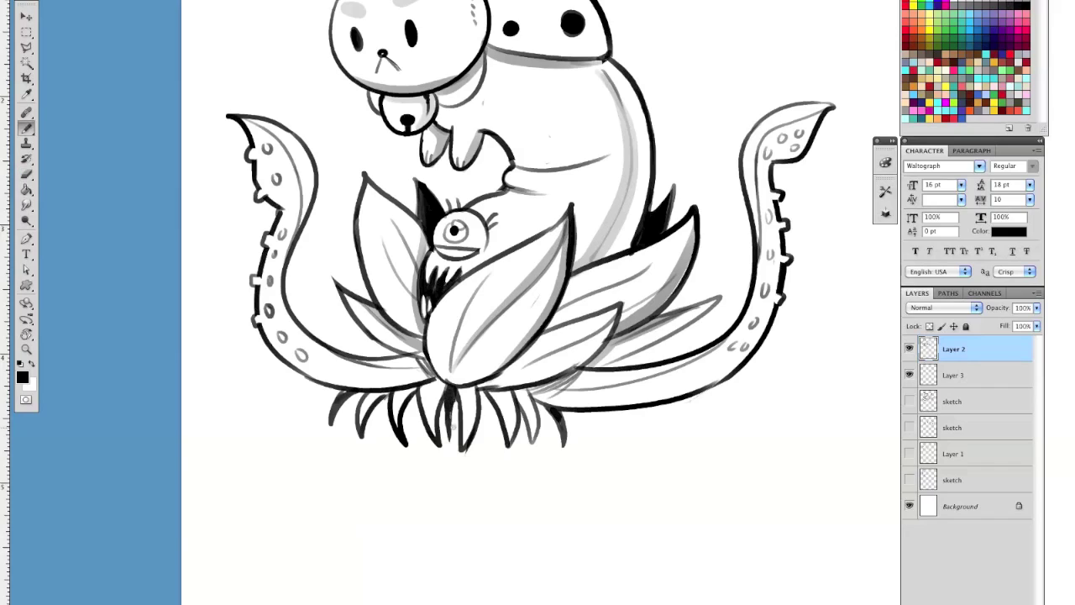
- Fill the gaps between the upper parts of the roots with black spikes
drag(493, 442, 478, 390)
key(e)
key(b)
key(e)
mouse_move(379, 404)
mouse_down()
mouse_move(375, 430)
mouse_move(375, 411)
mouse_up()
key(b)
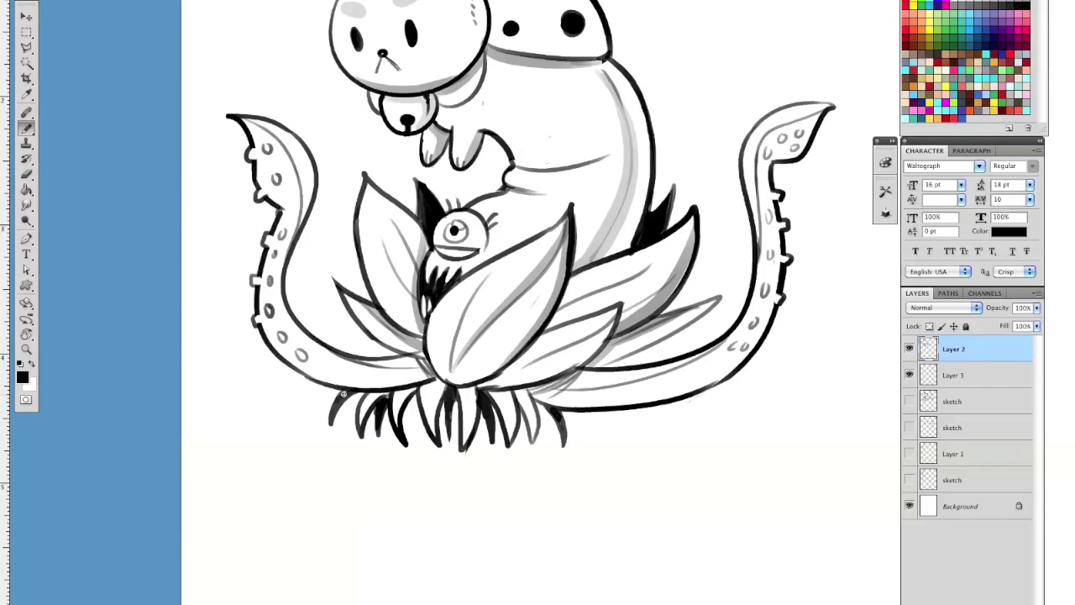
- Refine the roots' outlines and tips with small erasures and extra strokes
key(e)
drag(623, 423, 600, 471)
key(b)
drag(756, 471, 744, 479)
drag(679, 410, 682, 452)
drag(353, 428, 389, 473)
- Select Layer 3 together with Layer 2 and move the whole drawing inward from the page's edge
key(v)
key(a)
key(v)
mouse_move(598, 508)
mouse_down()
mouse_move(678, 468)
mouse_move(743, 404)
mouse_move(752, 409)
mouse_move(746, 441)
mouse_up()
key(super+z)
super+click(954, 376)
- Return to Layer 2 and draw the long outer curve of a second tentacle beyond the front-side one
key(a)
click(977, 350)
key(b)
drag(409, 488, 293, 270)
- Draw a second, lower tentacle on the back side with an upturned pointed tip and first suckers, redoing poor strokes
scroll(287, 241, right, 5)
scroll(288, 241, down, 2)
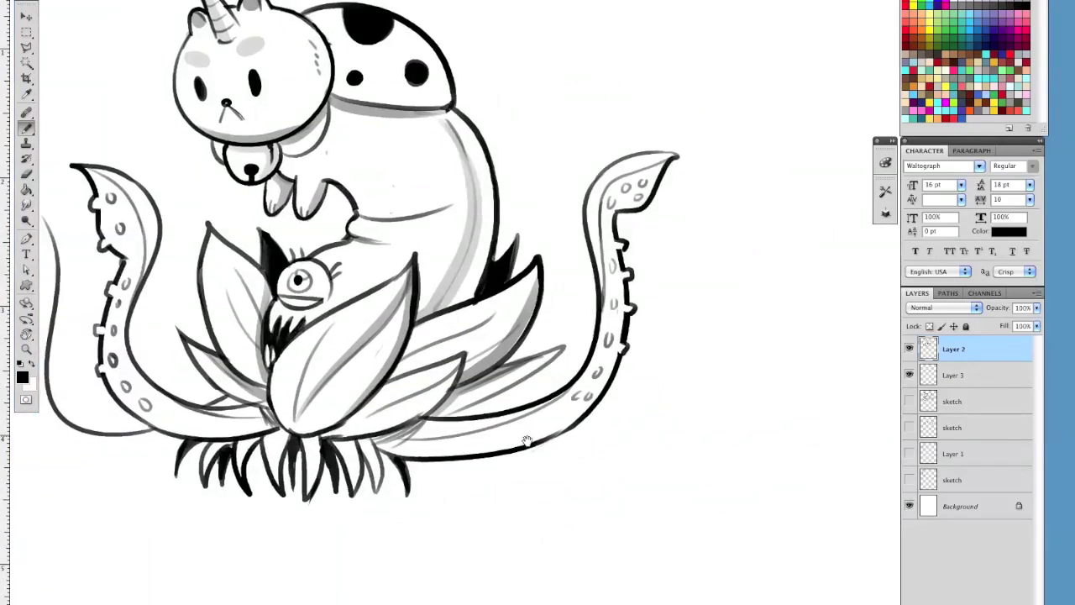
drag(492, 455, 625, 476)
mouse_move(539, 442)
mouse_down()
mouse_move(691, 400)
mouse_move(722, 289)
mouse_up()
key(ctrl+z)
mouse_move(687, 410)
mouse_down()
mouse_move(676, 393)
mouse_move(691, 321)
mouse_move(724, 393)
mouse_move(647, 458)
mouse_up()
key(ctrl+z)
key(e)
key(b)
mouse_move(686, 332)
mouse_down()
mouse_move(689, 302)
mouse_move(713, 432)
mouse_up()
mouse_move(596, 477)
mouse_down()
mouse_move(714, 411)
mouse_move(595, 474)
mouse_up()
key(ctrl+z)
key(ctrl+z)
drag(727, 385, 614, 475)
mouse_move(681, 310)
mouse_down()
mouse_move(665, 276)
mouse_move(666, 367)
mouse_up()
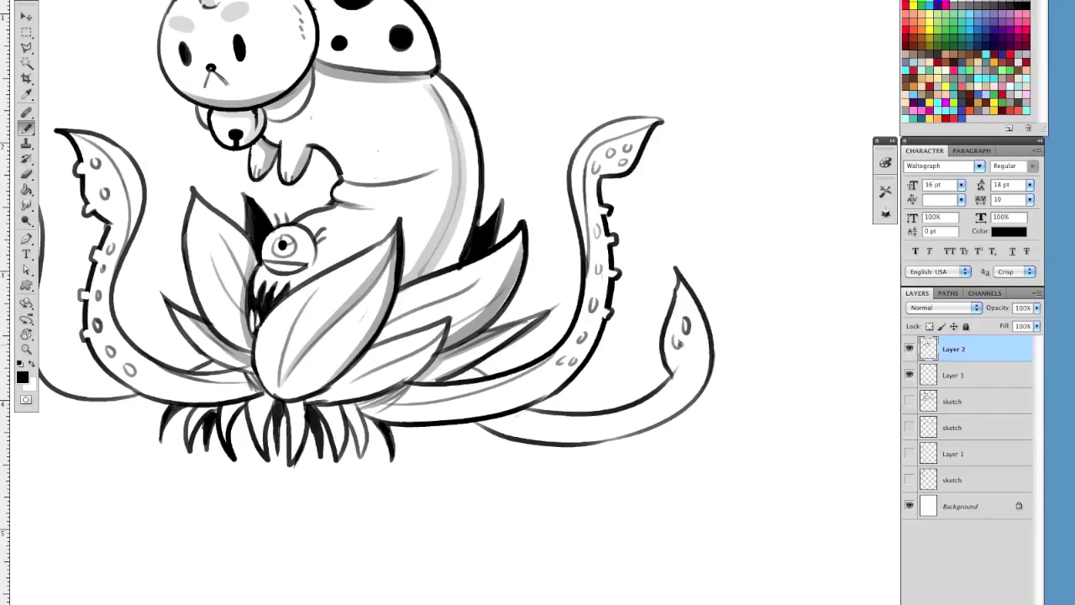
- Add a sucker bump, an inner contour and more suckers to the lower back-side tentacle's tip and along its stem
key(e)
drag(679, 356, 674, 343)
key(b)
drag(678, 281, 682, 402)
key(super+z)
drag(681, 290, 669, 429)
key(ctrl+z)
mouse_move(687, 282)
mouse_down()
mouse_move(661, 414)
mouse_move(731, 383)
mouse_up()
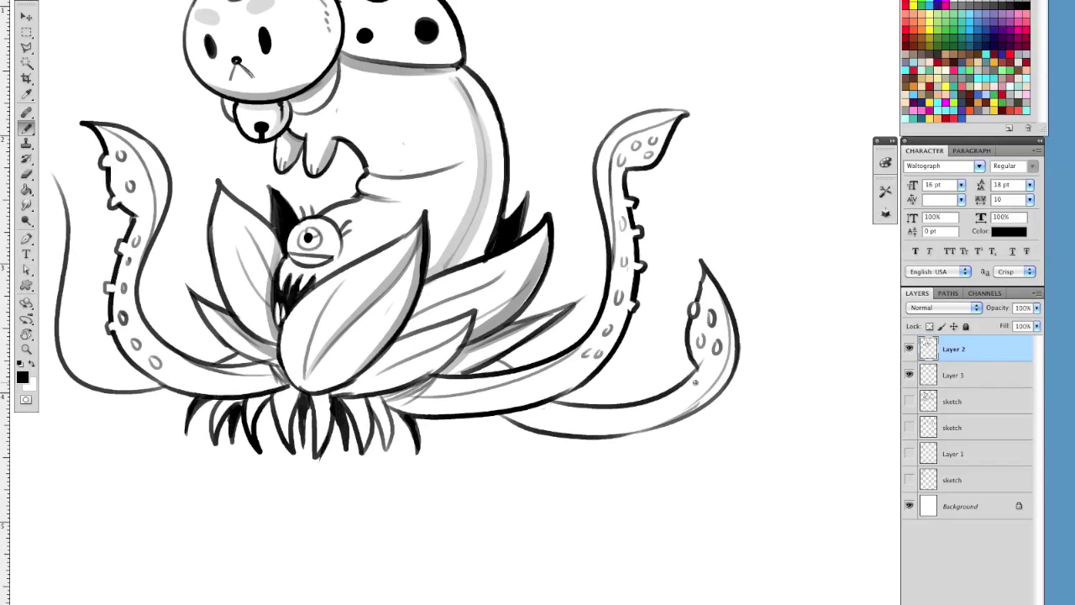
mouse_move(578, 413)
mouse_down()
mouse_move(623, 418)
mouse_move(543, 413)
mouse_up()
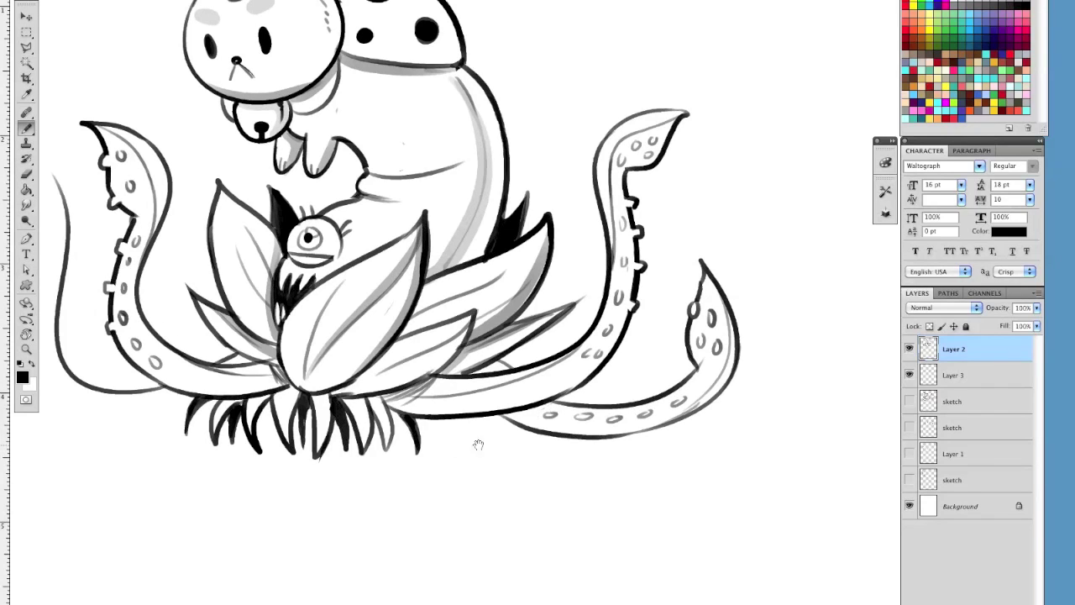
- Complete the outline of the outer front-side tentacle with a pointed tip and an inner edge, undoing stray strokes
drag(477, 446, 734, 456)
mouse_move(304, 196)
mouse_down()
mouse_move(250, 258)
mouse_move(271, 286)
mouse_move(257, 178)
mouse_move(283, 263)
mouse_move(387, 418)
mouse_up()
key(super+z)
key(ctrl+z)
mouse_move(286, 265)
mouse_down()
mouse_move(275, 353)
mouse_move(374, 435)
mouse_move(275, 323)
mouse_move(339, 427)
mouse_move(434, 432)
mouse_up()
key(ctrl+alt+z)
key(ctrl+alt+z)
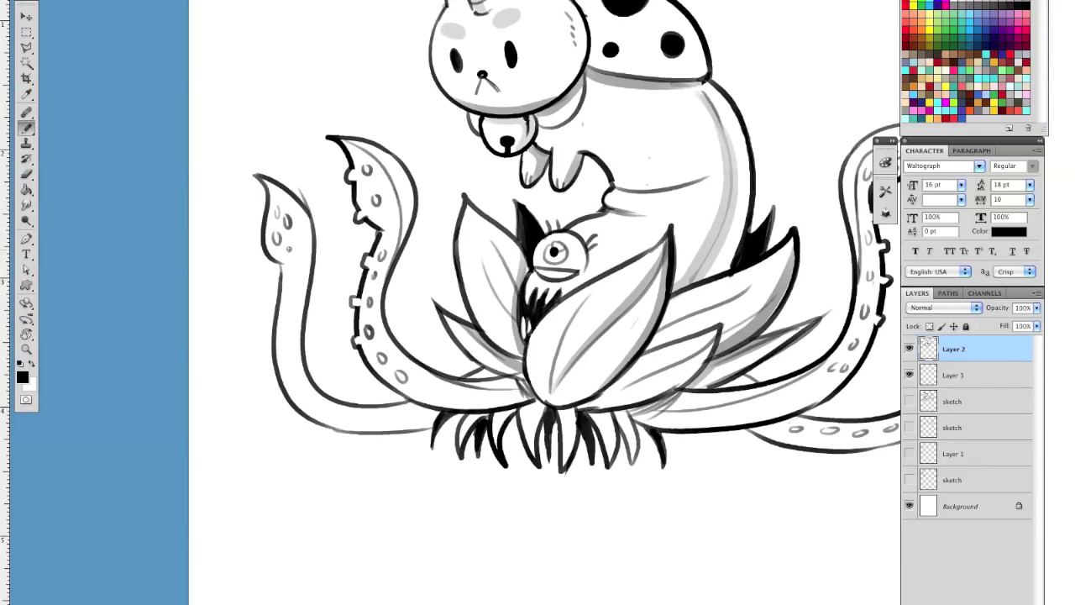
- Draw suckers on the outer front-side tentacle's tip and down its stem
drag(292, 244, 288, 319)
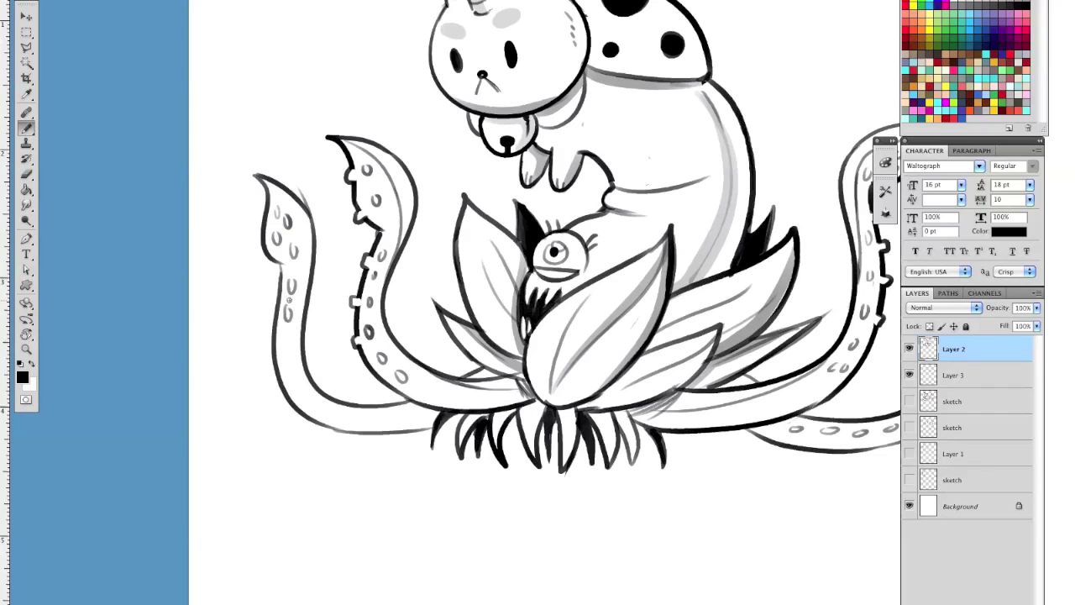
drag(291, 197, 309, 277)
key(ctrl+z)
scroll(623, 445, right, 6)
scroll(623, 445, down, 1)
key(e)
mouse_move(190, 351)
mouse_down()
mouse_move(182, 322)
mouse_move(186, 346)
mouse_up()
key(b)
key(e)
key(b)
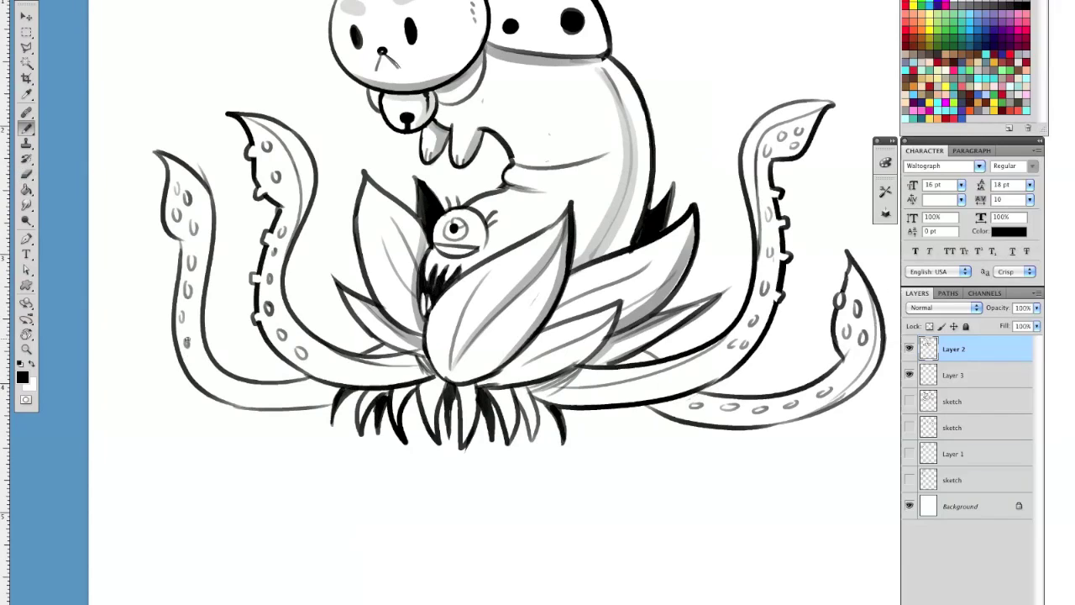
- Draw an inner contour along the outer front-side tentacle's lower stem and rework the line at its tip
key(ctrl+z)
mouse_move(173, 156)
mouse_down()
mouse_move(201, 281)
mouse_move(205, 254)
mouse_up()
key(ctrl+z)
drag(234, 375, 365, 379)
key(e)
mouse_move(201, 178)
mouse_down()
mouse_move(173, 162)
mouse_move(208, 202)
mouse_up()
key(b)
mouse_move(176, 153)
mouse_down()
mouse_move(164, 152)
mouse_move(211, 193)
mouse_up()
key(e)
key(b)
drag(179, 160, 209, 216)
key(ctrl+z)
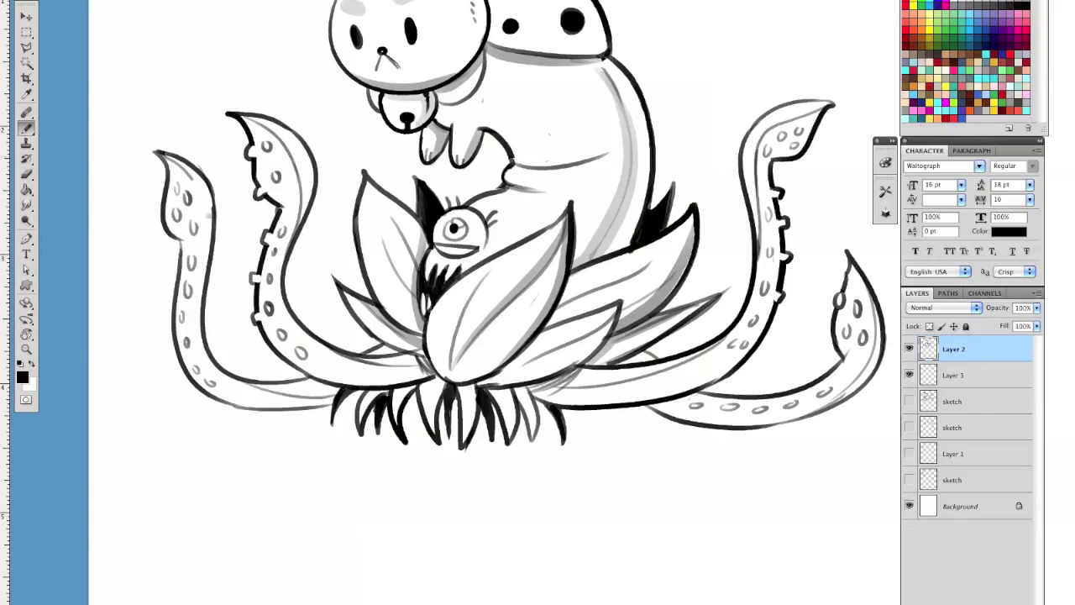
- Erase stray marks at the outer front-side tentacle's tip and add small suckers at its lower bend
key(e)
drag(202, 178, 212, 173)
key(b)
key(e)
key(b)
- Shade the tentacles' lower stems and the central leaf's edge in grey where the shapes overlap
drag(379, 402, 325, 383)
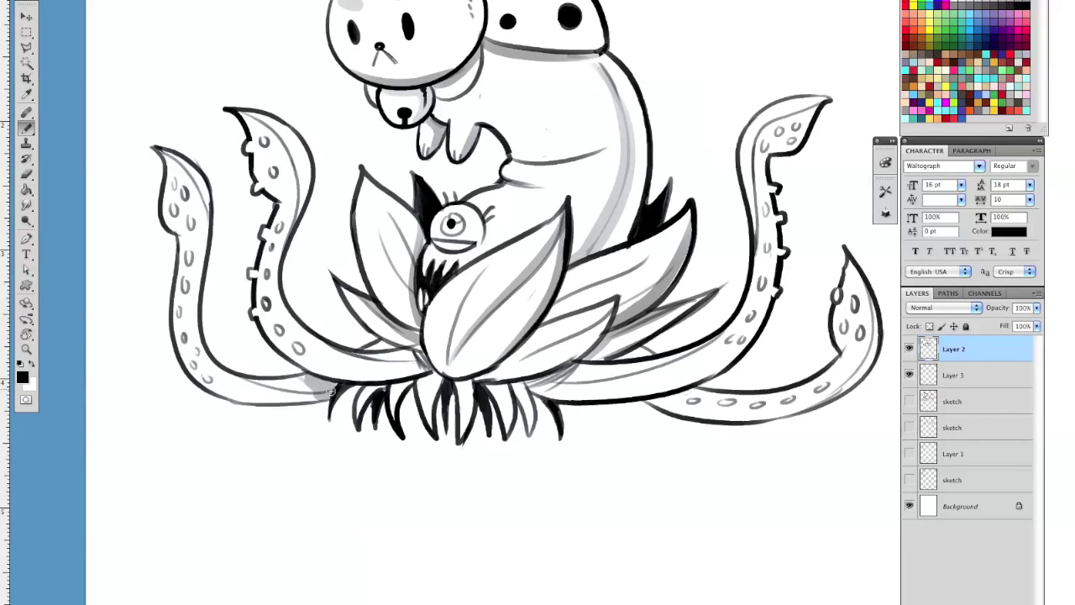
mouse_move(360, 382)
mouse_down()
mouse_move(420, 357)
mouse_move(437, 374)
mouse_move(522, 384)
mouse_move(588, 362)
mouse_up()
drag(693, 392, 652, 402)
mouse_move(315, 400)
mouse_down()
mouse_move(205, 388)
mouse_move(332, 401)
mouse_up()
drag(662, 402, 756, 425)
drag(518, 349, 493, 415)
drag(408, 424, 437, 439)
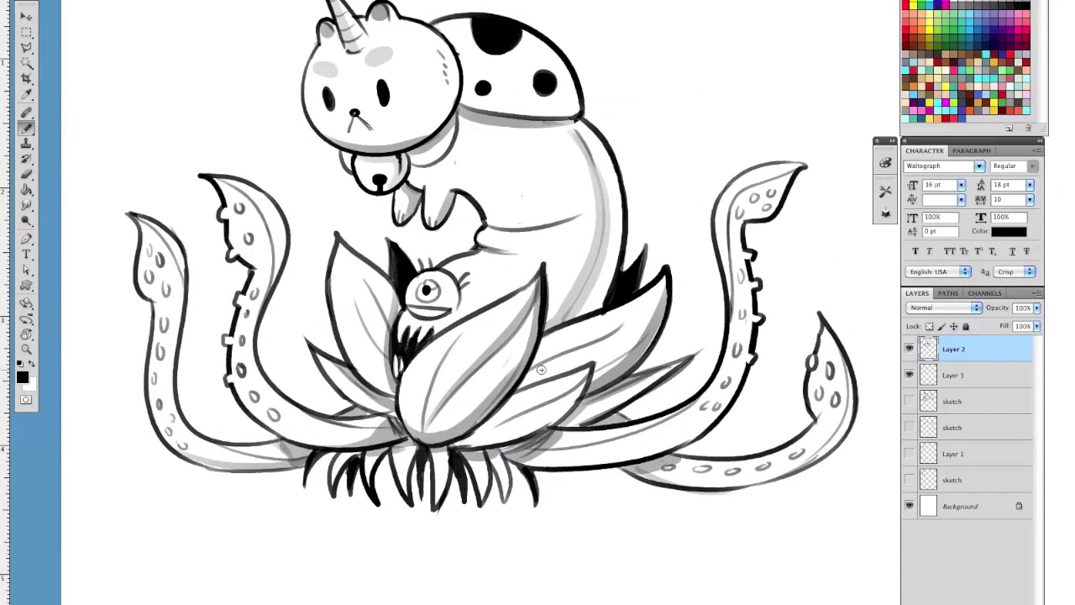
- Shade the creature's body in grey along the crease above the eye and add a soft fold line over it
drag(469, 258, 564, 245)
drag(504, 294, 474, 343)
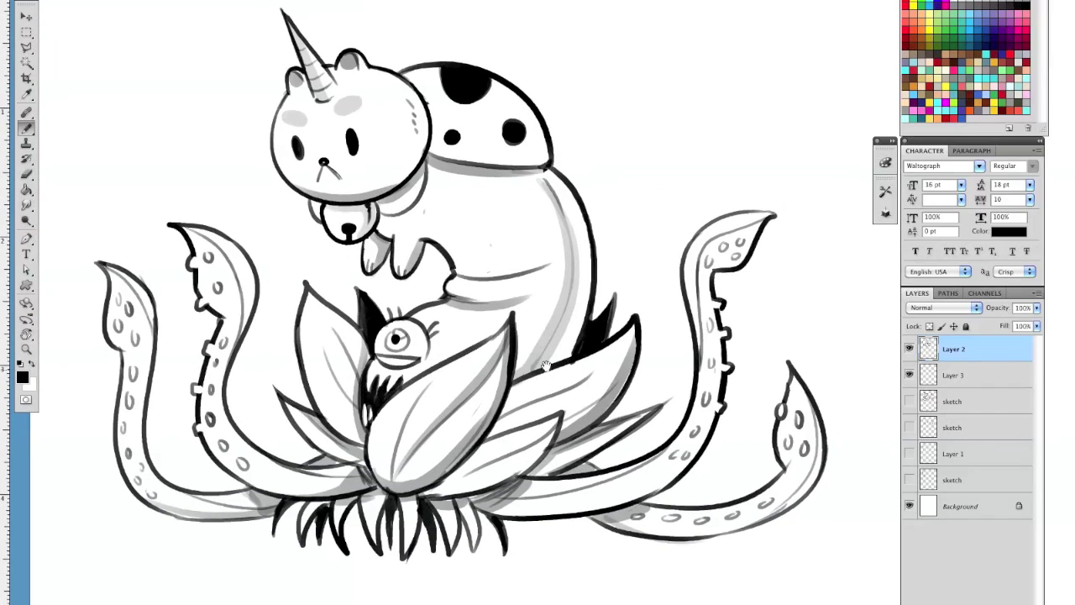
drag(464, 275, 542, 269)
key(e)
key(b)
drag(525, 228, 521, 250)
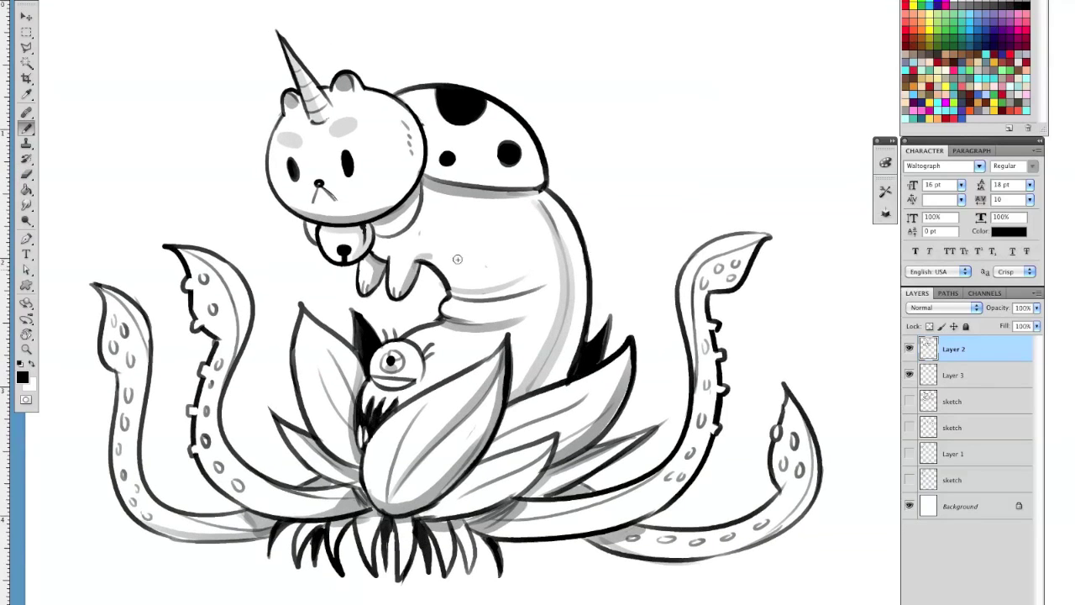
- Add grey shading beneath the ladybug shell, along the cat head's back edge and along the shell's upper rim
drag(427, 192, 534, 184)
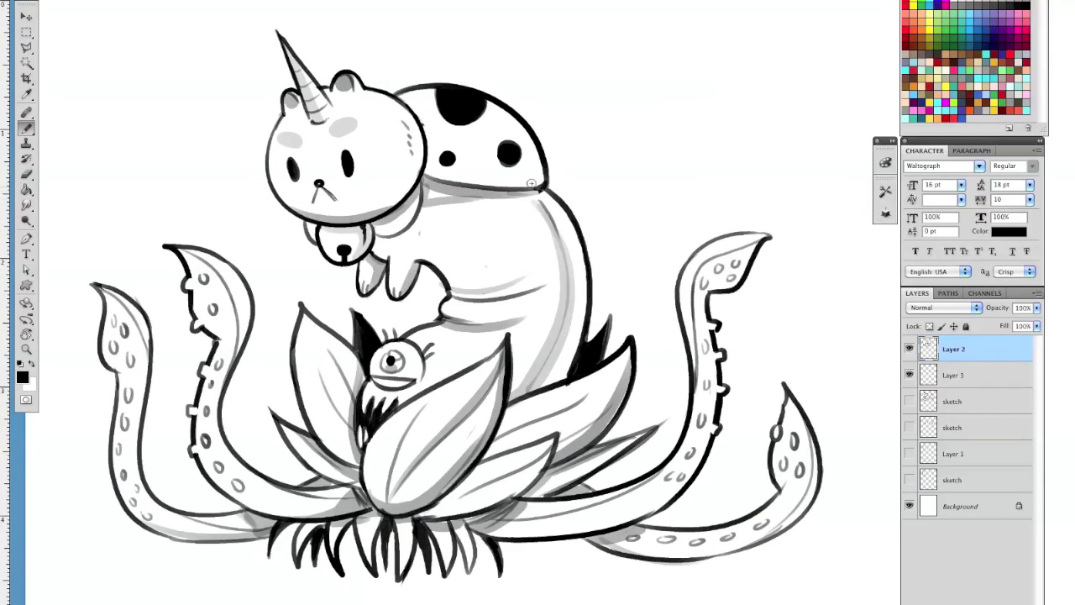
drag(406, 130, 329, 215)
key(super+z)
drag(407, 127, 342, 218)
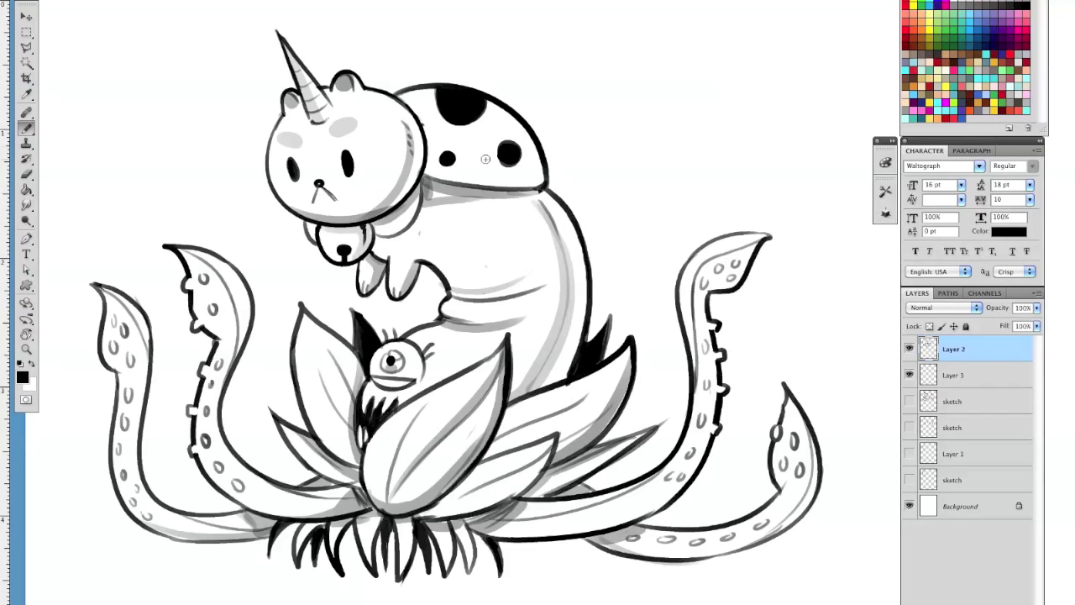
drag(406, 111, 528, 134)
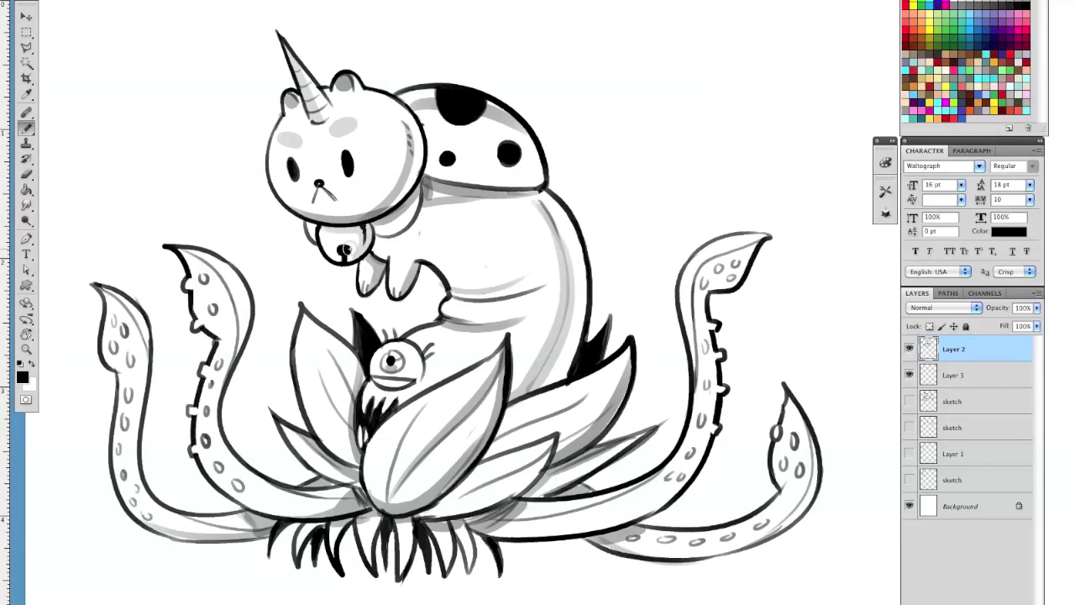
- Switch to the Move tool and select Layer 2 and Layer 3 together, keeping the document open
key(v)
click(138, 1)
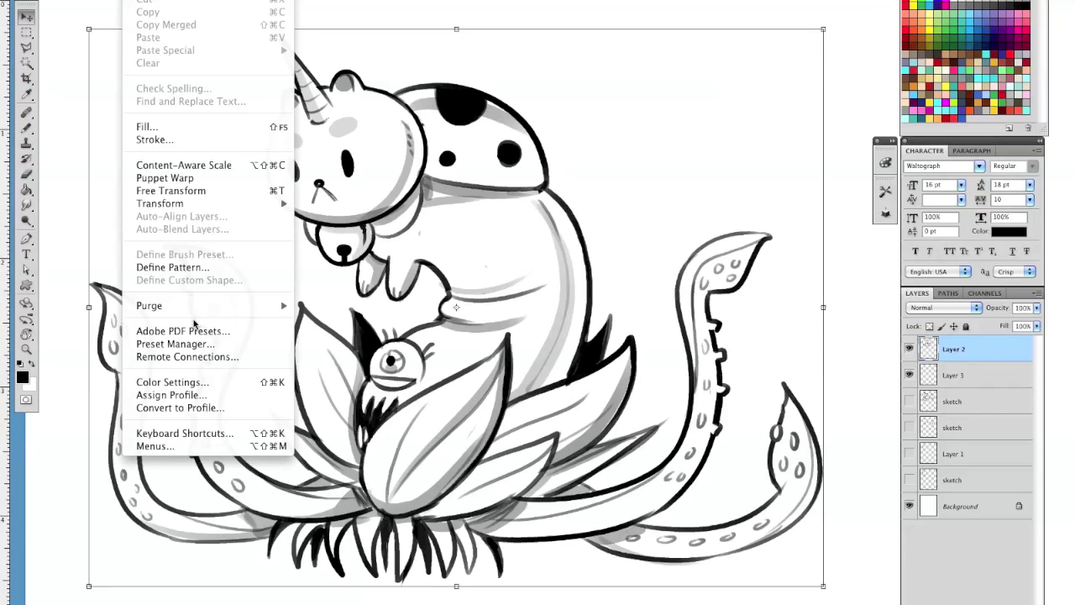
key(Escape)
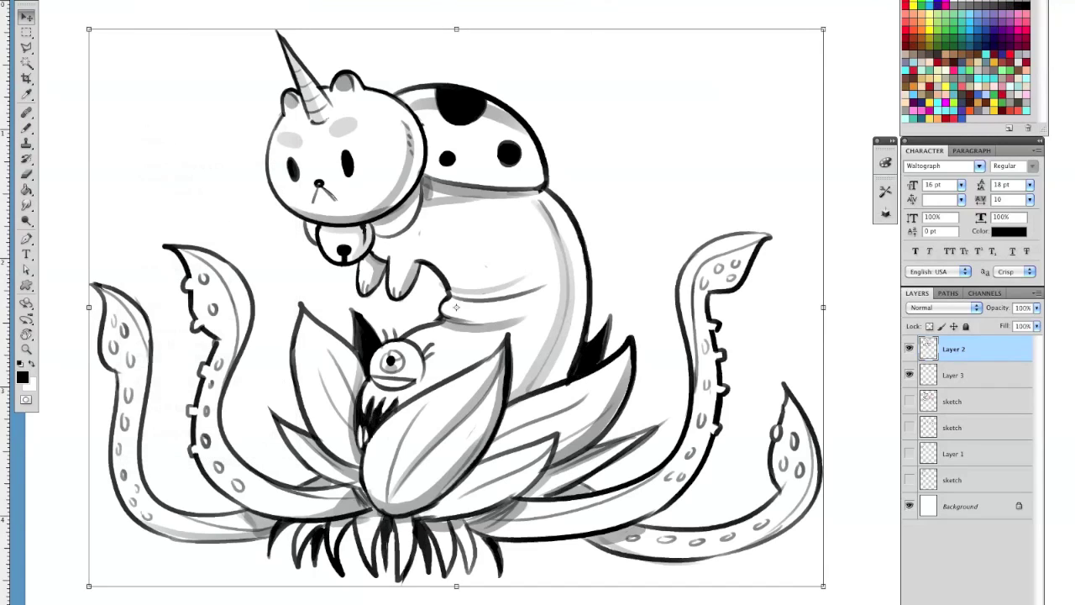
shift+click(966, 378)
key(super+w)
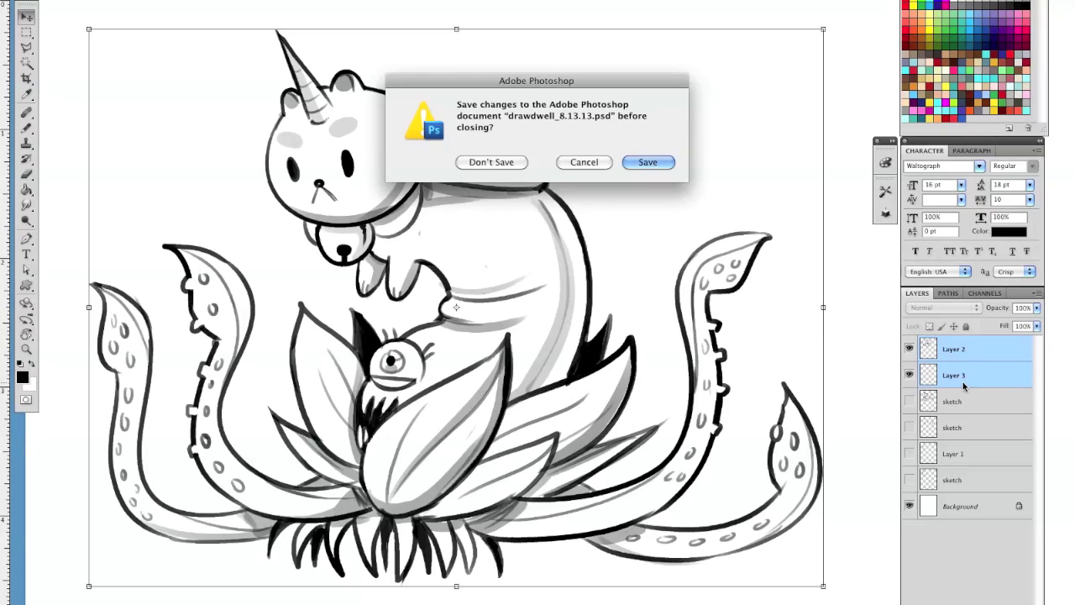
click(594, 167)
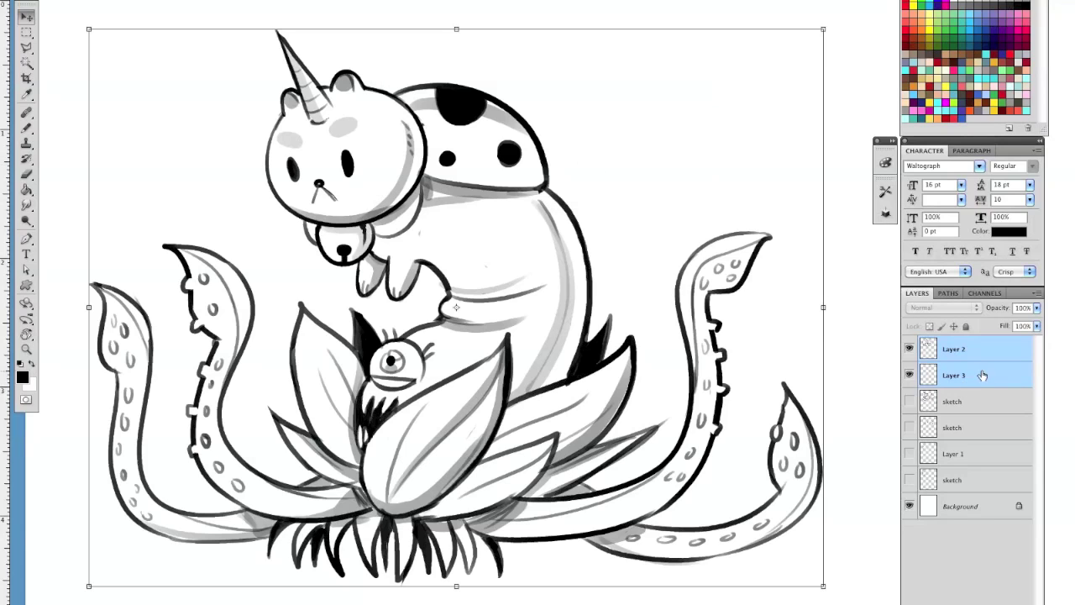
- Merge the two selected artwork layers and fill a rectangular area of empty background around the creature with black, leaving nothing selected
key(super+e)
key(super+minus)
key(super+minus)
key(a)
key(m)
drag(273, 152, 739, 516)
key(g)
click(664, 236)
key(m)
key(super+d)
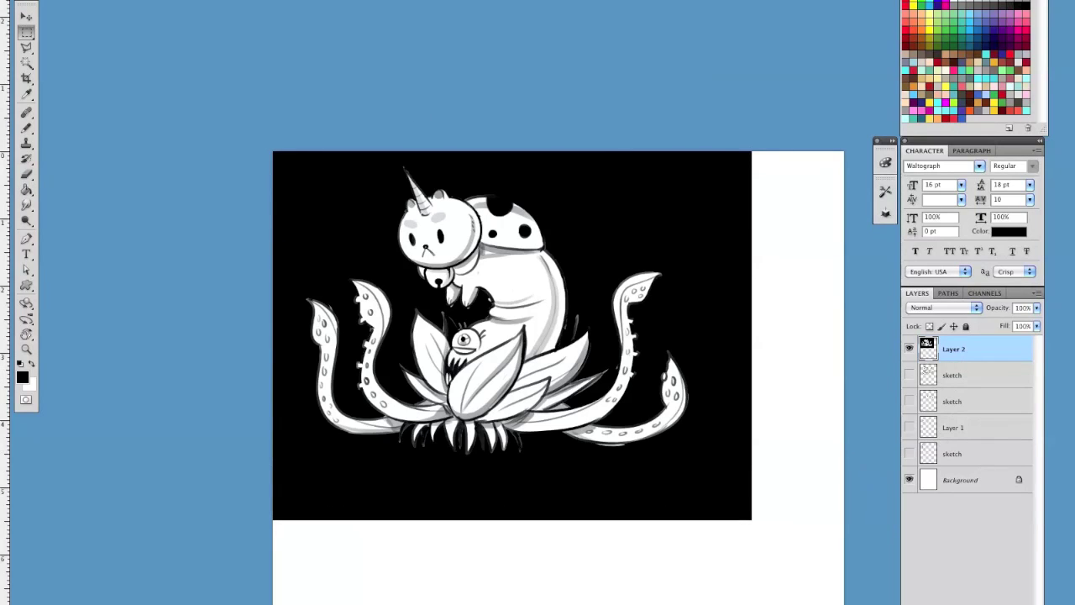
- Invert the colours of the merged artwork layer and place a new layer filled with black directly beneath it
click(171, 0)
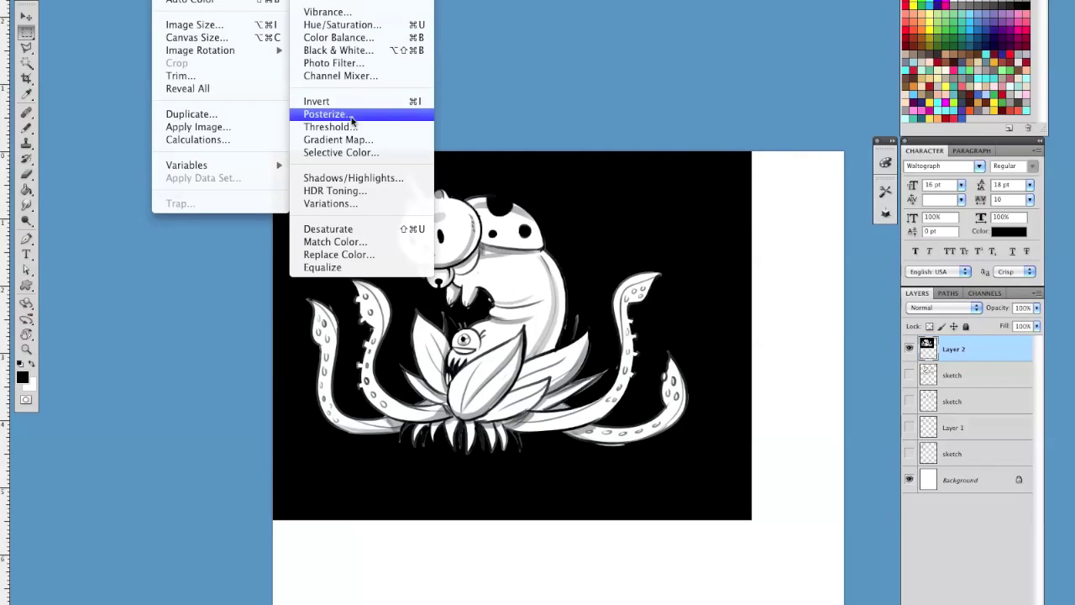
click(359, 98)
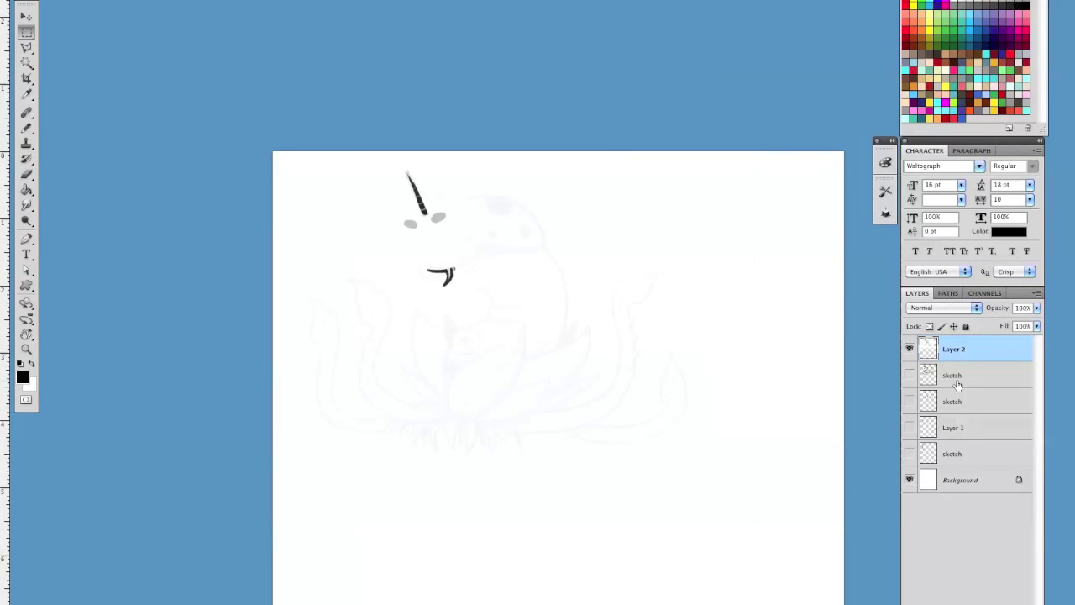
click(1015, 604)
key(g)
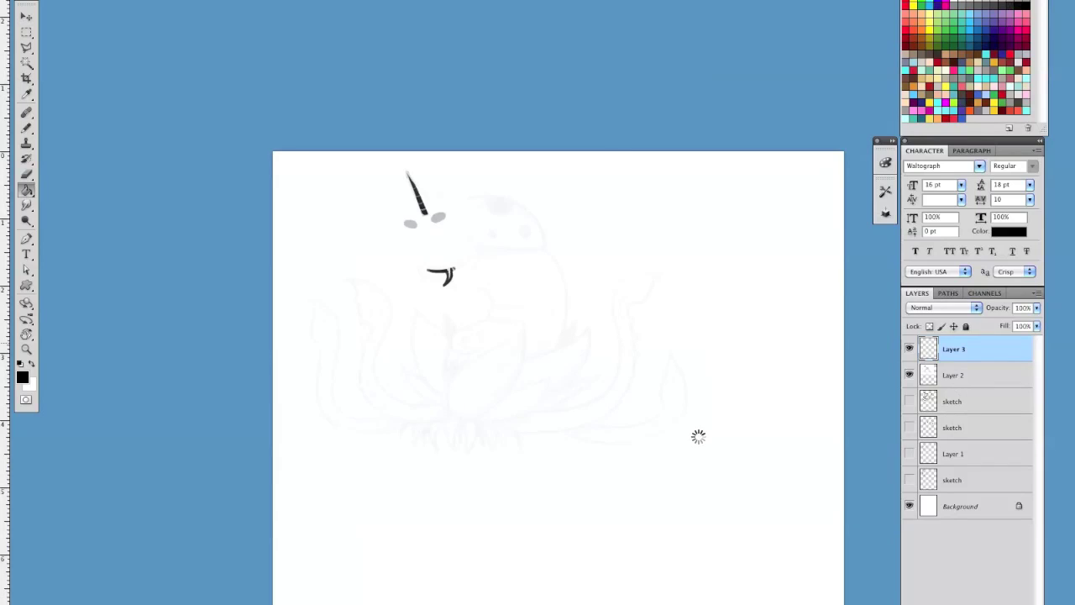
click(738, 440)
drag(943, 353, 949, 387)
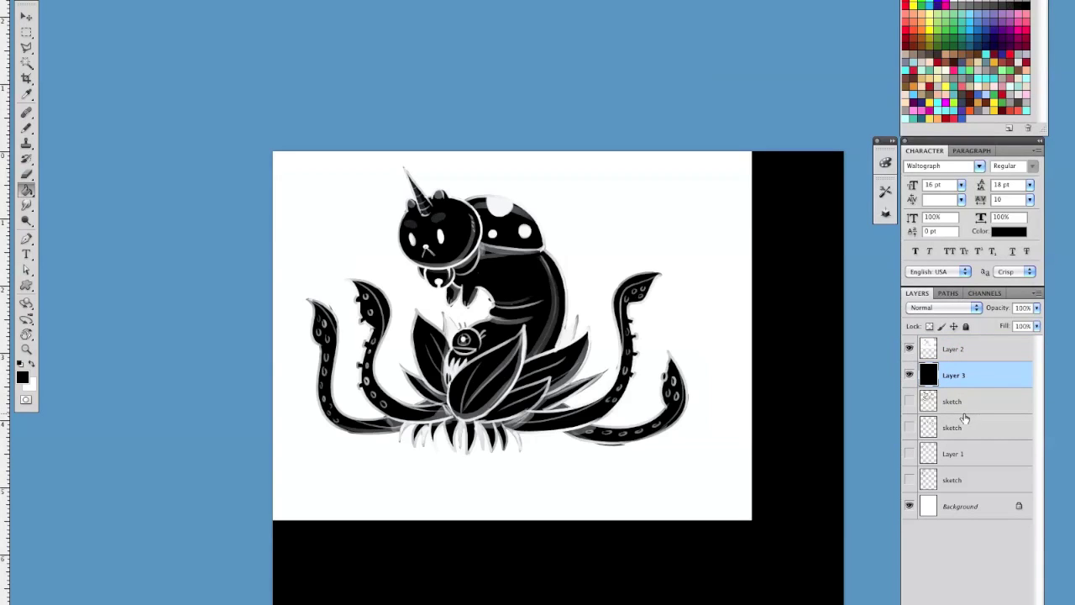
- Examine the inverted creature's linework and shading up close over the black layer, with the interface panels hidden
drag(682, 509, 631, 485)
key(a)
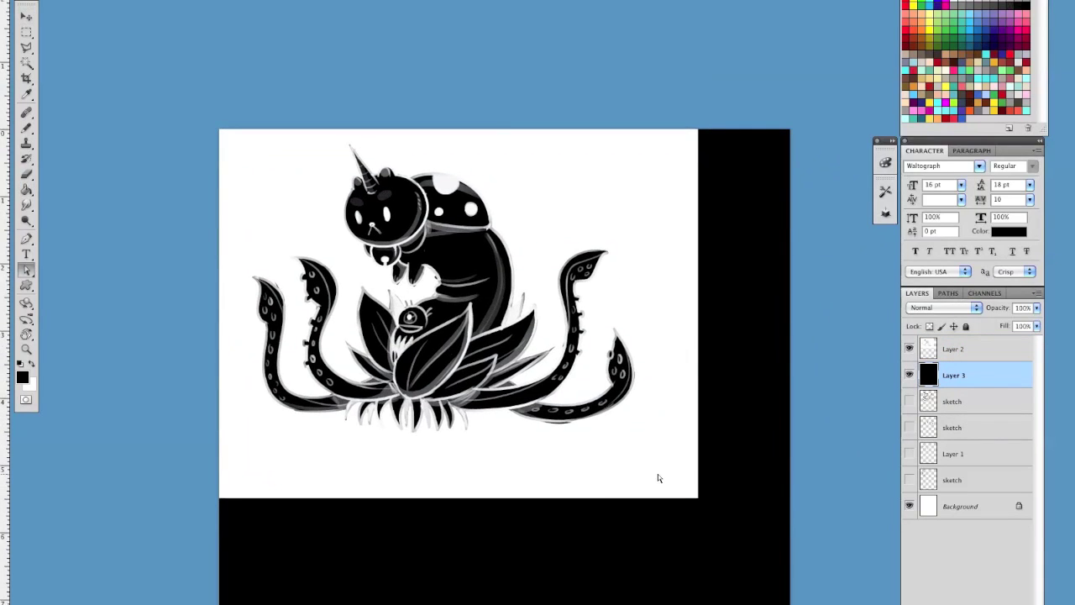
key(super+plus)
key(super+plus)
key(super+plus)
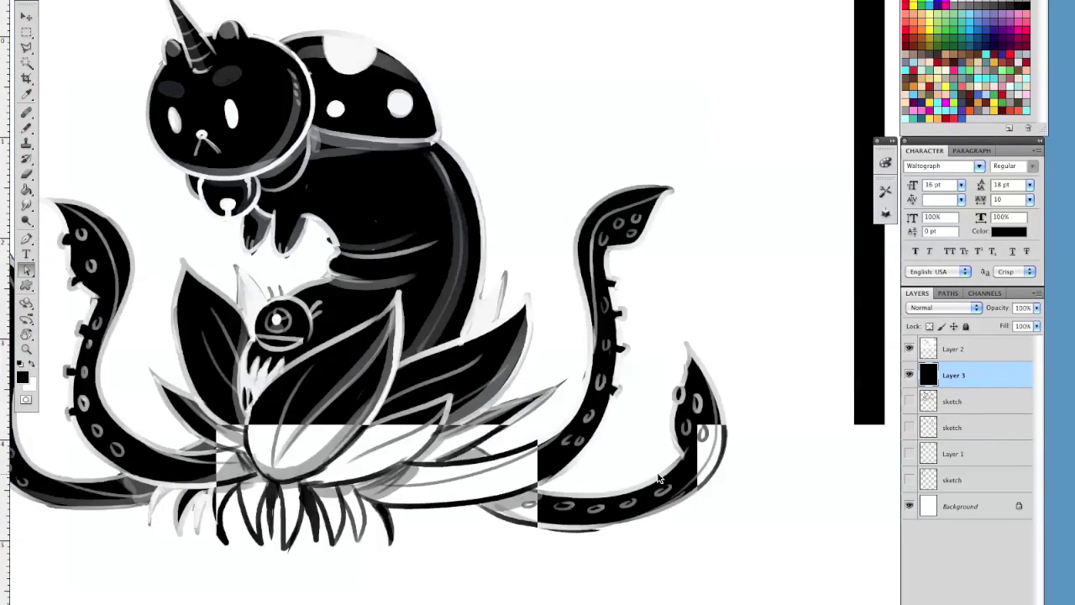
key(super+minus)
key(super+plus)
drag(657, 474, 876, 504)
key(Tab)
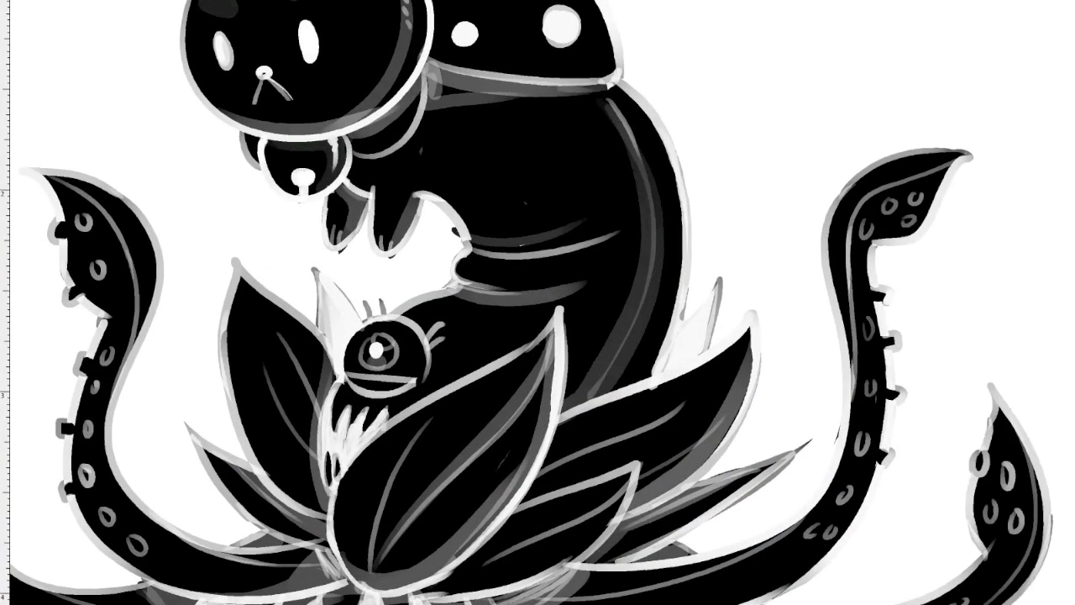